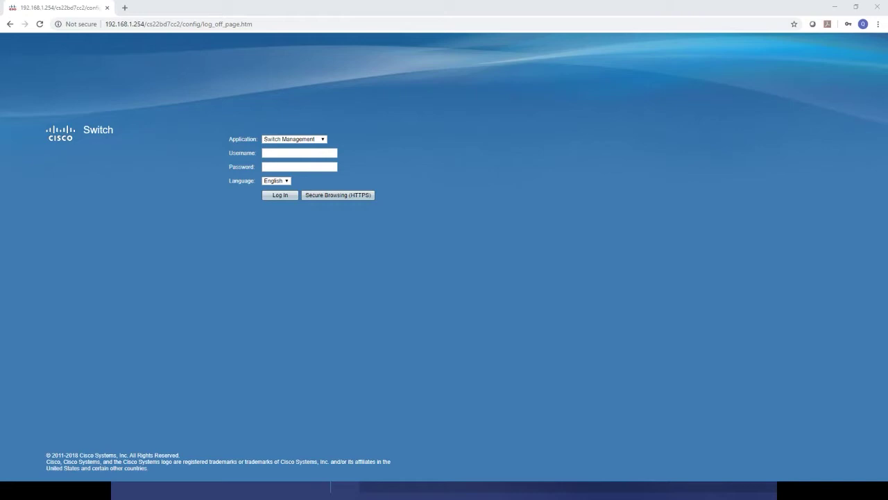
Log in to the switch web UI with the default administrator username and password.
{"action": "left_click", "coordinate": [319, 154]}
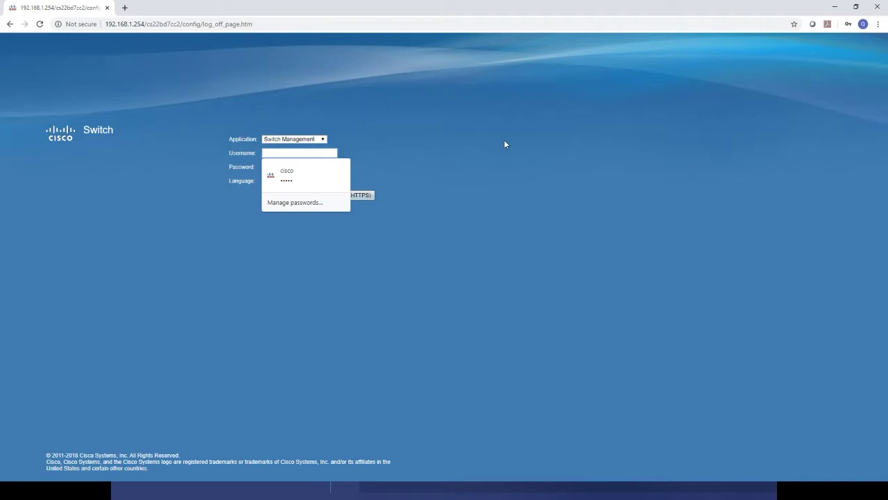
{"action": "type", "text": "cisco"}
{"action": "key", "text": "Tab"}
{"action": "type", "text": "cisco"}
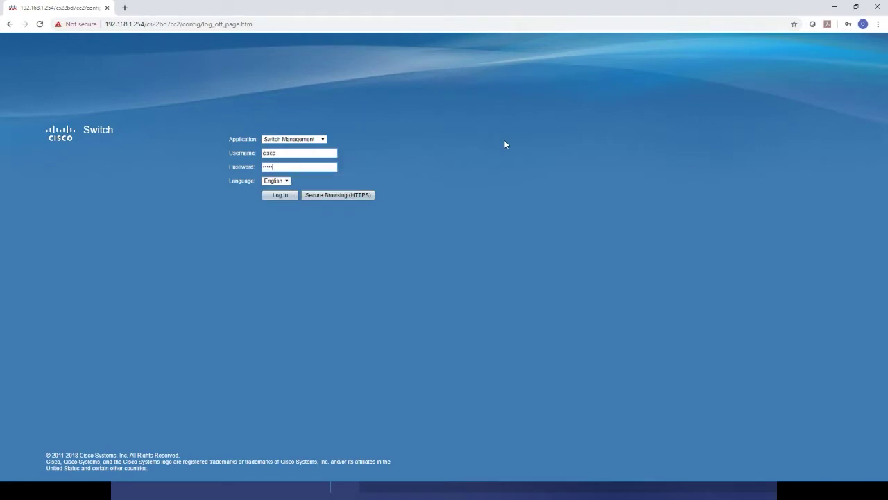
{"action": "left_click", "coordinate": [280, 195]}
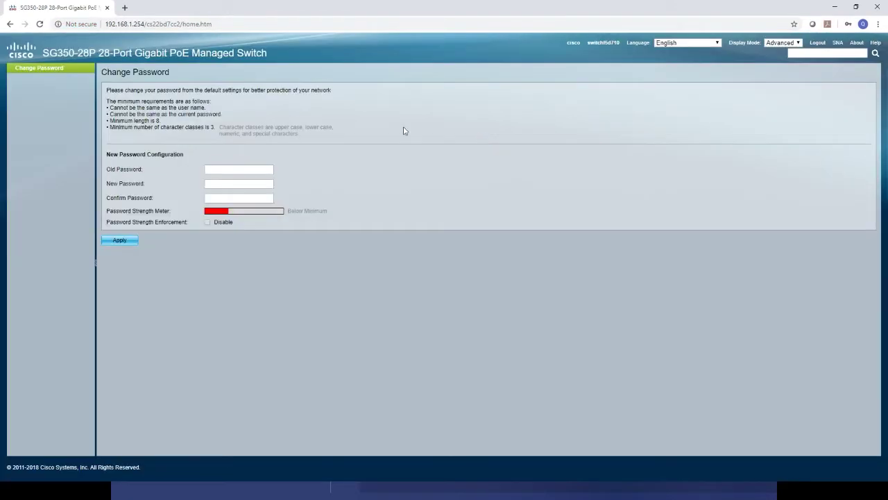
Keep the default password as the new password, disable strength enforcement, and confirm.
{"action": "left_click", "coordinate": [246, 170]}
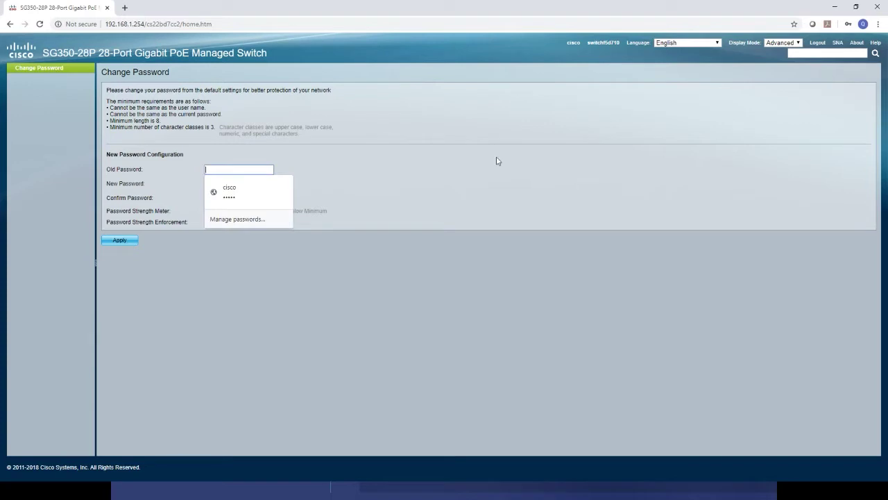
{"action": "type", "text": "cisco"}
{"action": "key", "text": "Tab"}
{"action": "type", "text": "c"}
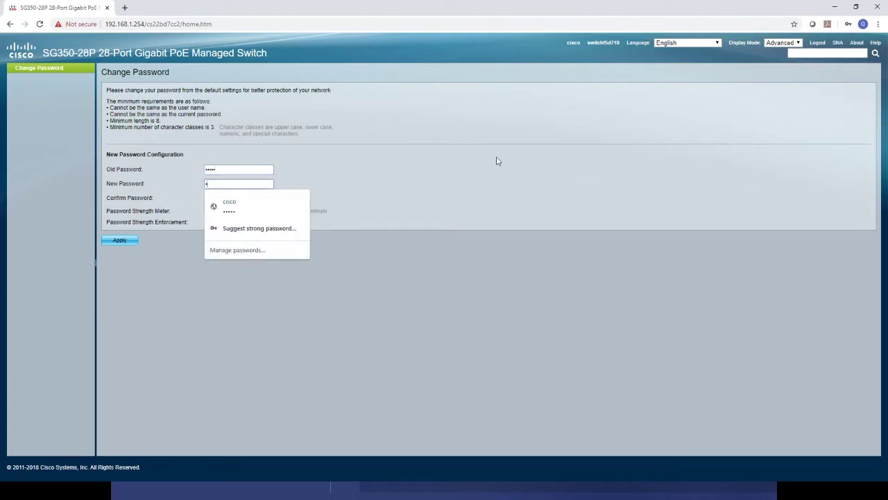
{"action": "type", "text": "isco"}
{"action": "key", "text": "Tab"}
{"action": "type", "text": "cisco"}
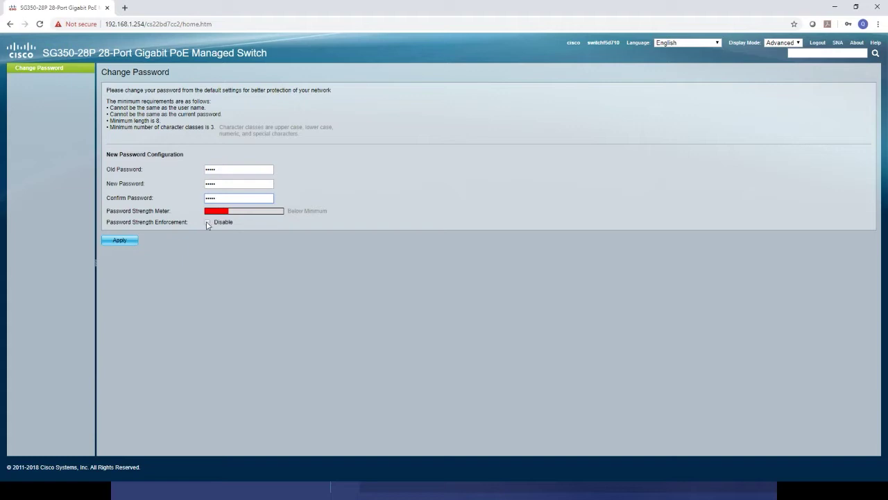
{"action": "left_click", "coordinate": [207, 223]}
{"action": "left_click", "coordinate": [119, 240]}
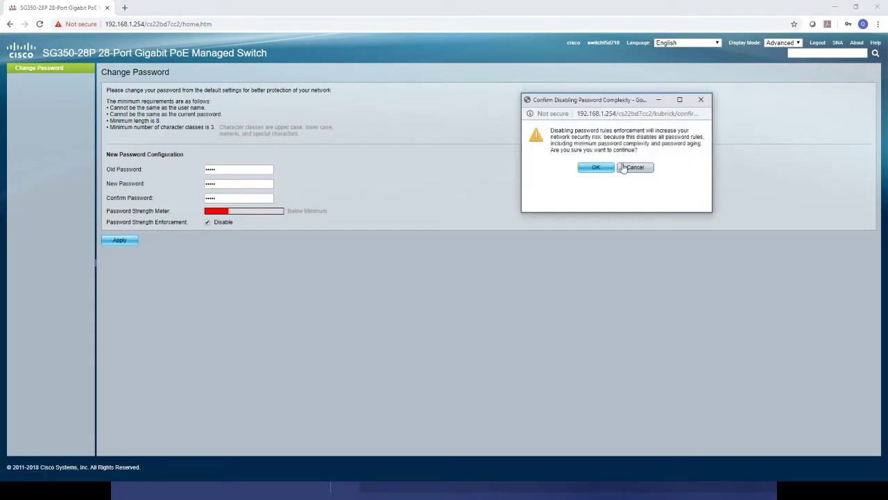
{"action": "left_click", "coordinate": [597, 168]}
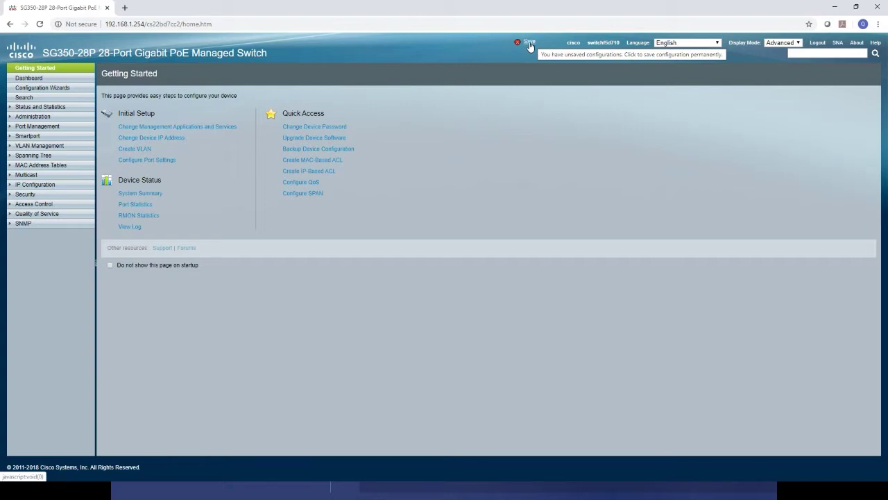
Save the running configuration to startup, then select the browser's address bar.
{"action": "left_click", "coordinate": [528, 43]}
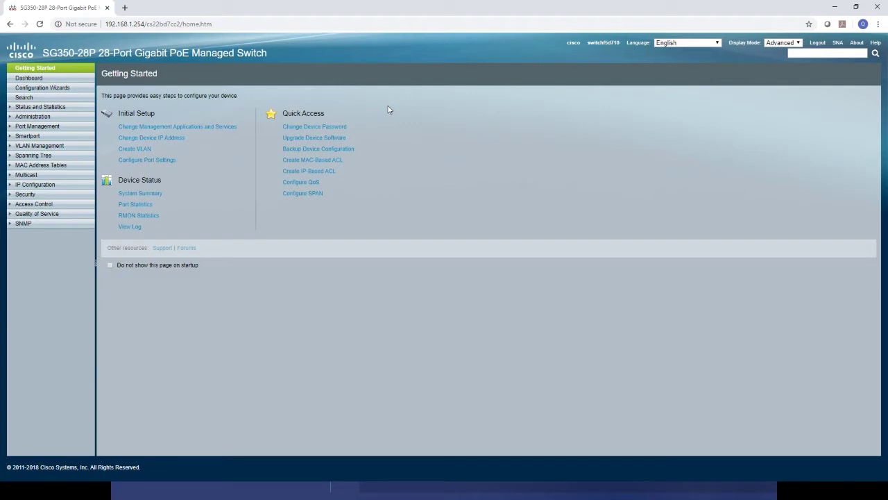
{"action": "left_click", "coordinate": [229, 25]}
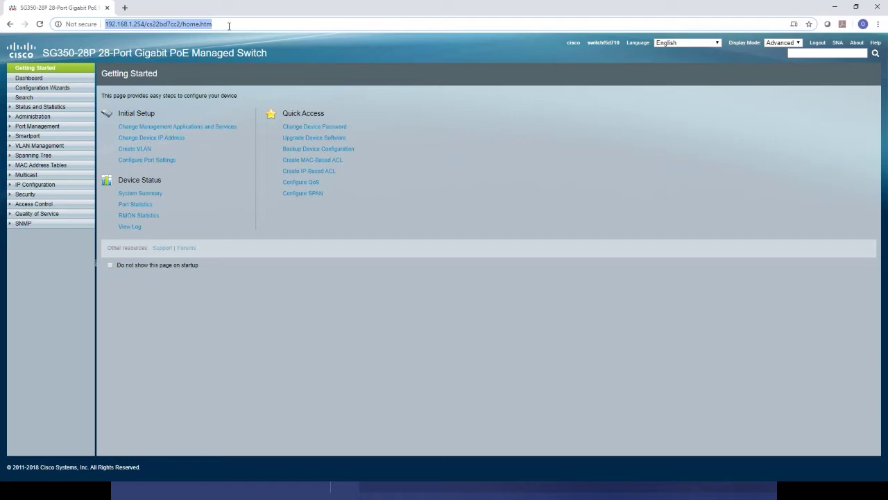
Enable Telnet under Security > TCP/UDP Services and bring a Command Prompt window alongside.
{"action": "left_click", "coordinate": [59, 199]}
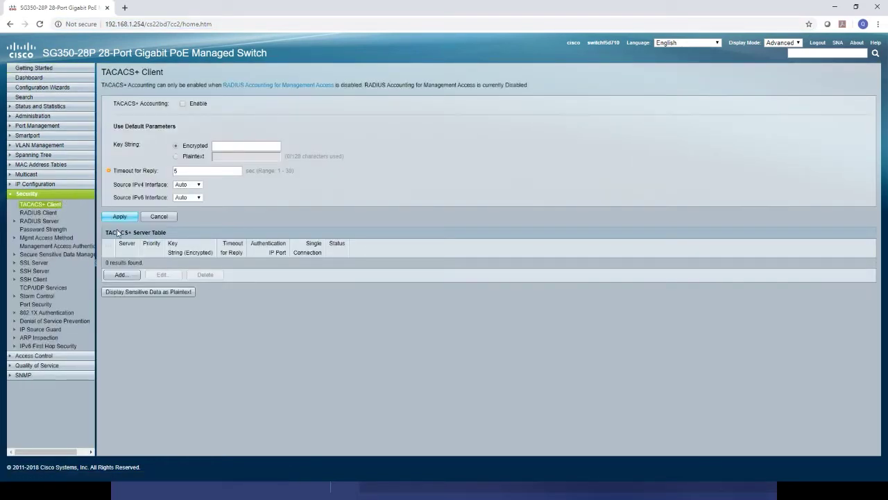
{"action": "left_click", "coordinate": [59, 288]}
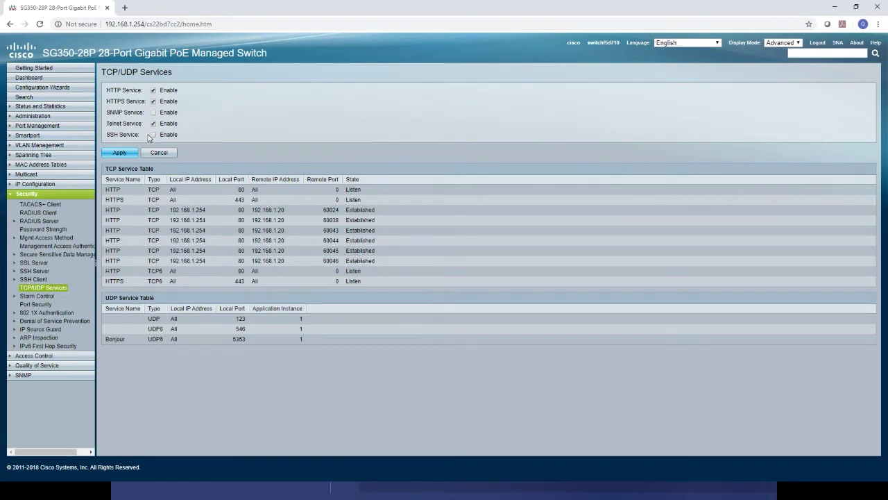
{"action": "left_click", "coordinate": [119, 153]}
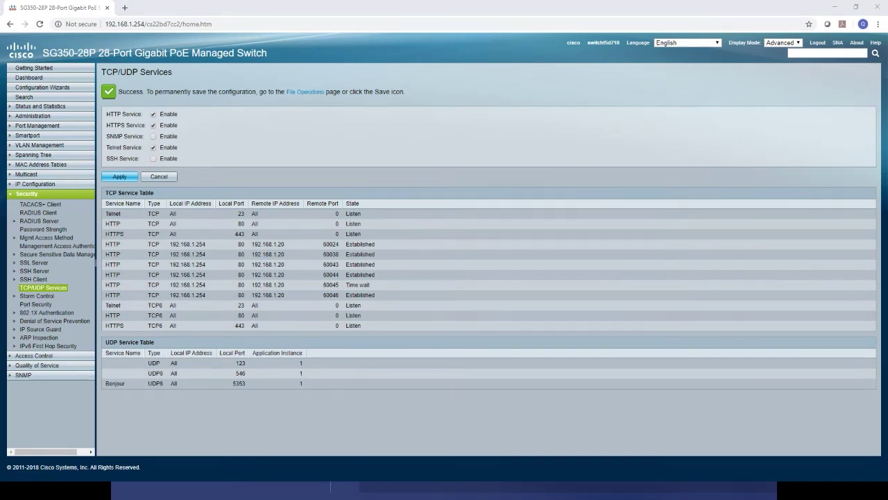
{"action": "left_click_drag", "start_coordinate": [887, 110], "coordinate": [611, 109]}
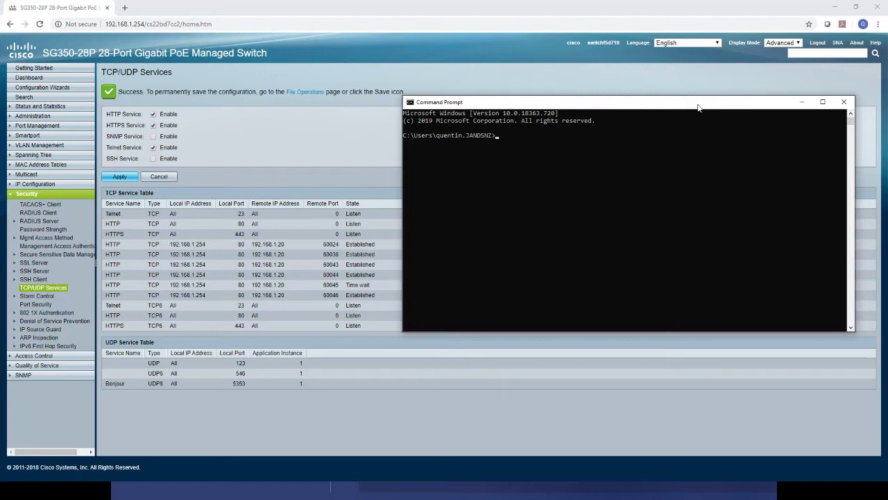
Telnet to 192.168.1.254, log in with the admin credentials, and list commands with ?
{"action": "type", "text": "telnet 192.168.1.254"}
{"action": "key", "text": "Return"}
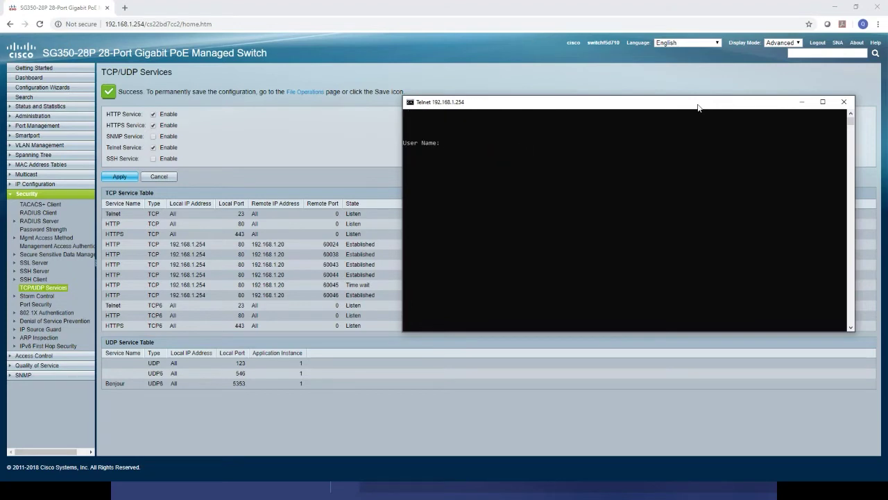
{"action": "type", "text": "cisco"}
{"action": "key", "text": "Return"}
{"action": "type", "text": "cisco"}
{"action": "key", "text": "Return"}
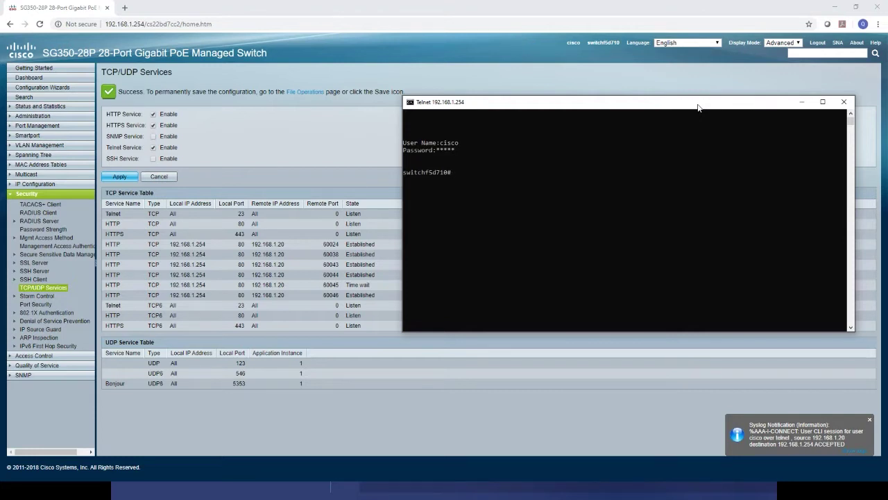
{"action": "type", "text": "?"}
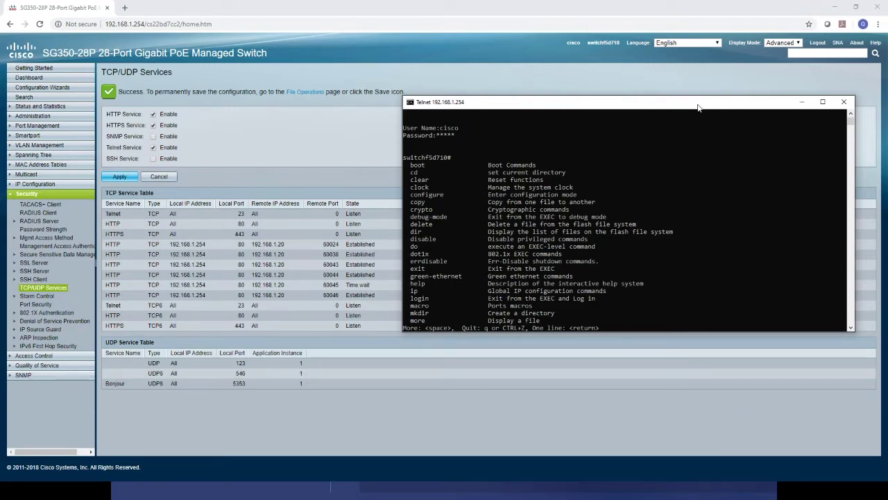
Page past the command list and enter global configuration mode with configure.
{"action": "key", "text": "space"}
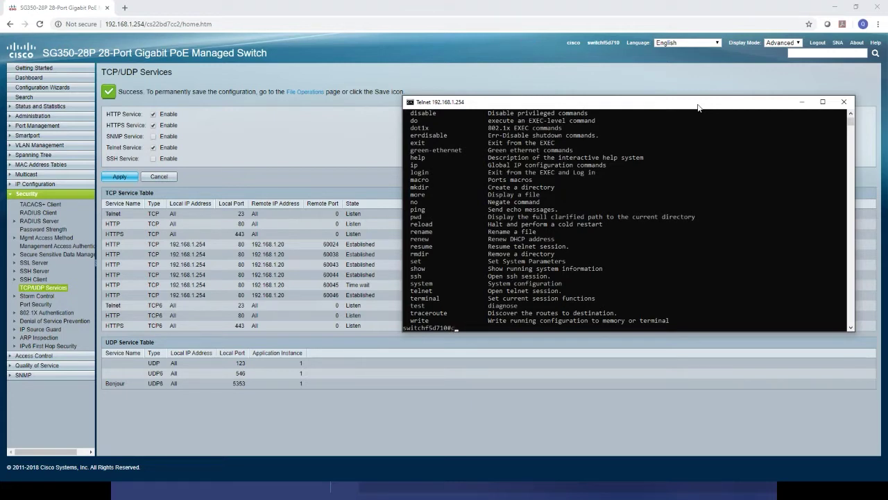
{"action": "type", "text": "config"}
{"action": "key", "text": "Tab"}
{"action": "key", "text": "Return"}
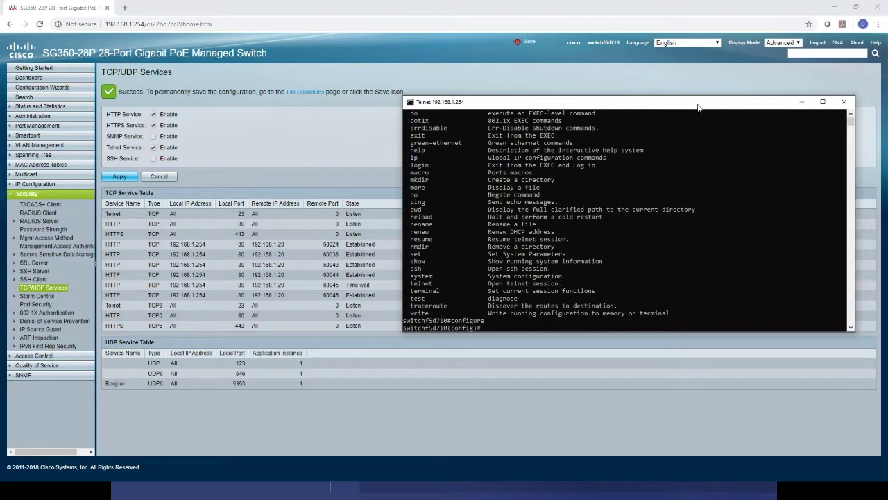
Assign VLAN 1 the address 192.168.2.254 /24, then bring up Ethernet 10 Properties.
{"action": "type", "text": "int"}
{"action": "type", "text": " vla"}
{"action": "type", "text": "n 1"}
{"action": "key", "text": "Return"}
{"action": "type", "text": "ip a"}
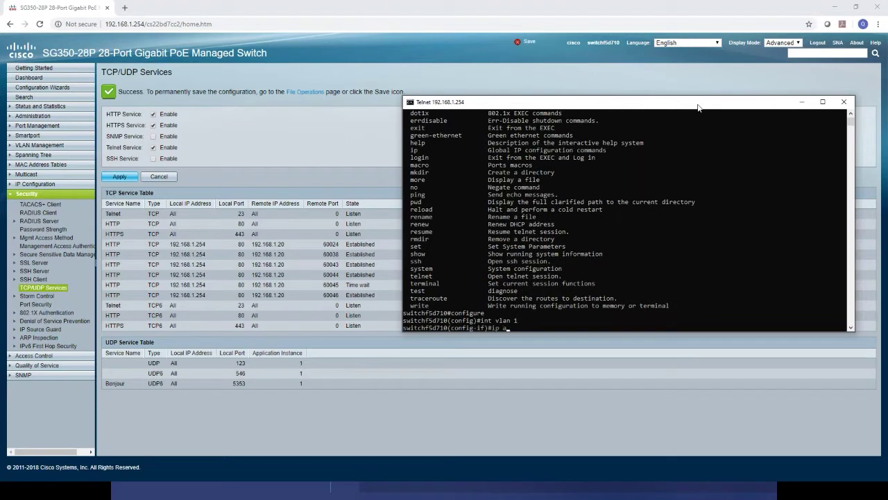
{"action": "type", "text": "ddress 192.168.2.254 /24"}
{"action": "key", "text": "Return"}
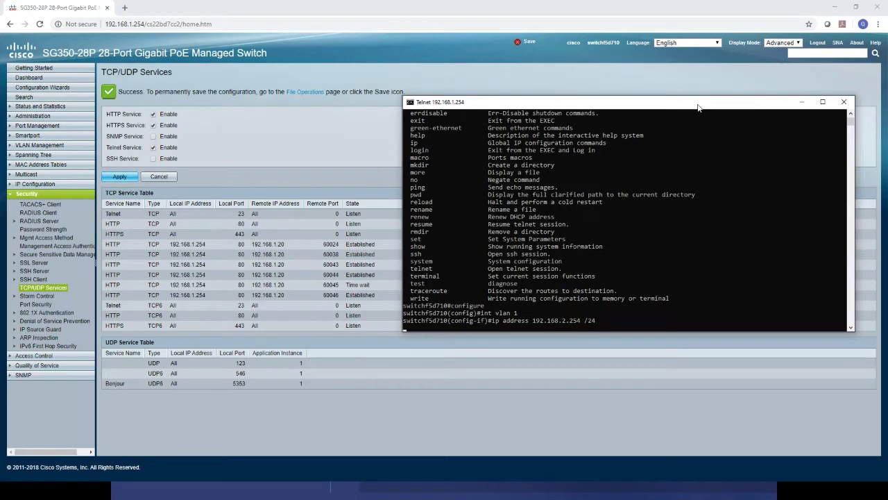
{"action": "left_click", "coordinate": [308, 481]}
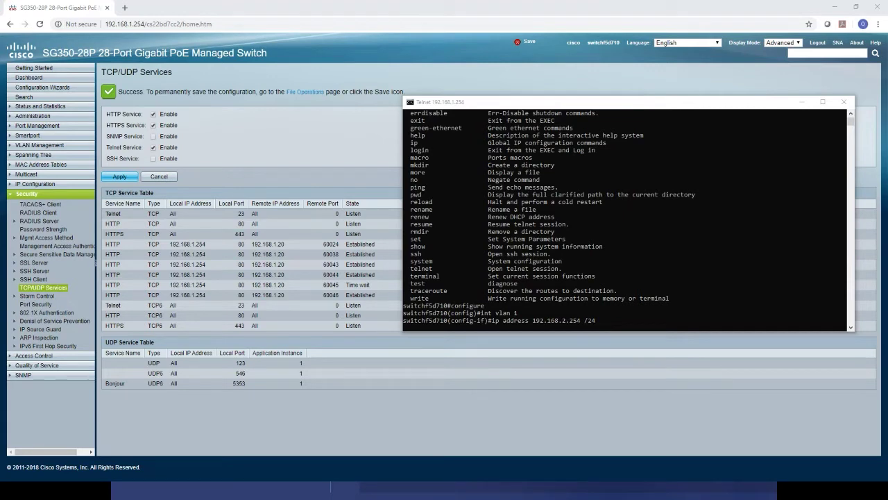
{"action": "left_click_drag", "start_coordinate": [887, 250], "coordinate": [715, 182]}
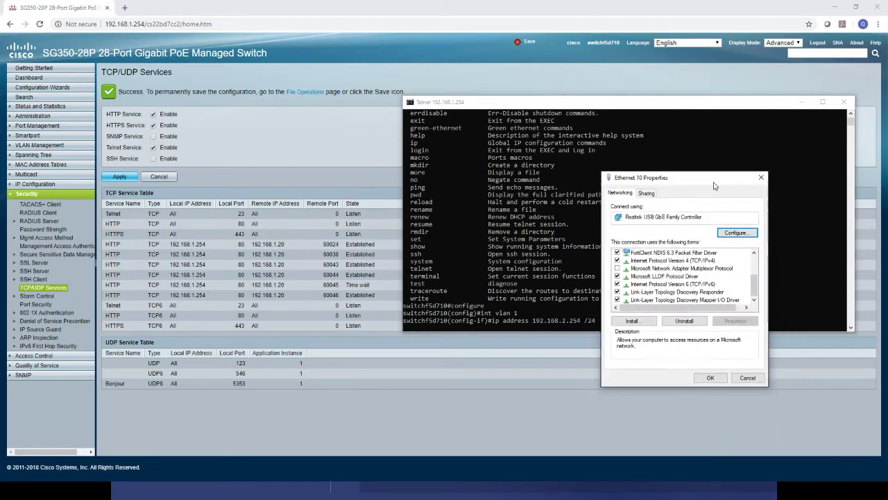
Change the PC's IPv4 address to 192.168.2.20 and close the adapter properties.
{"action": "double_click", "coordinate": [691, 261]}
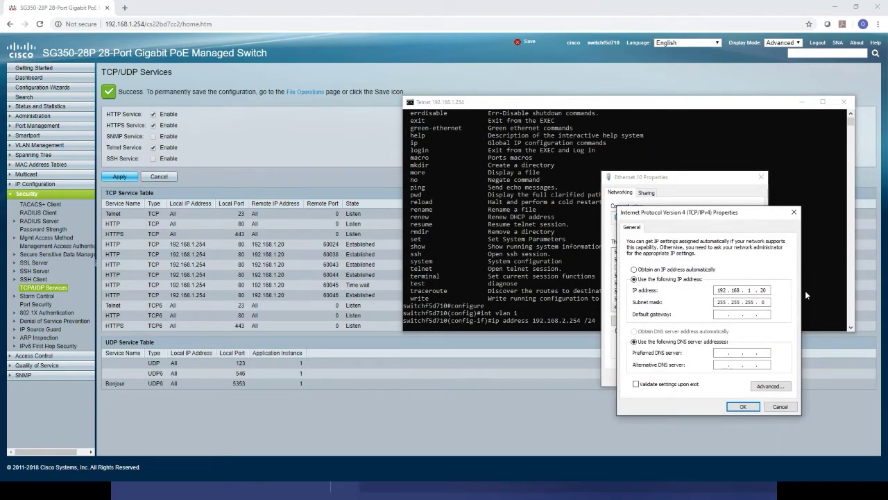
{"action": "type", "text": "2"}
{"action": "left_click", "coordinate": [742, 407]}
{"action": "left_click", "coordinate": [751, 381]}
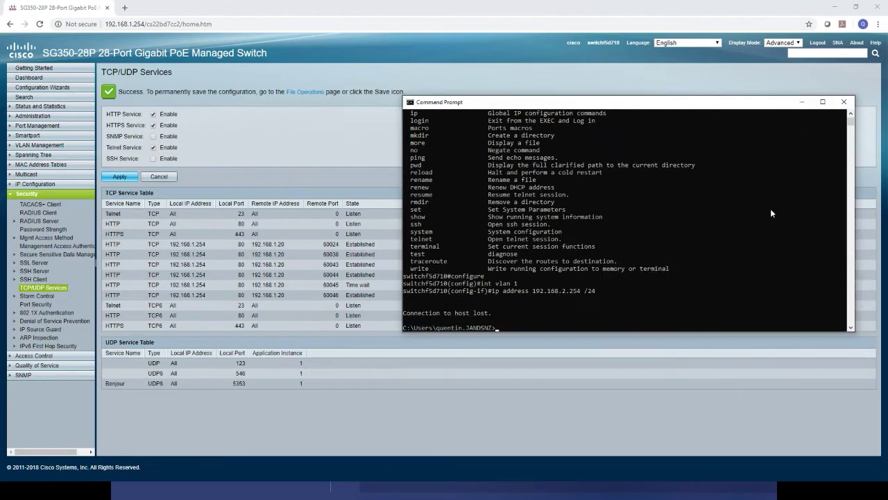
Browse to the switch's new management address 192.168.2.254.
{"action": "left_click", "coordinate": [167, 17]}
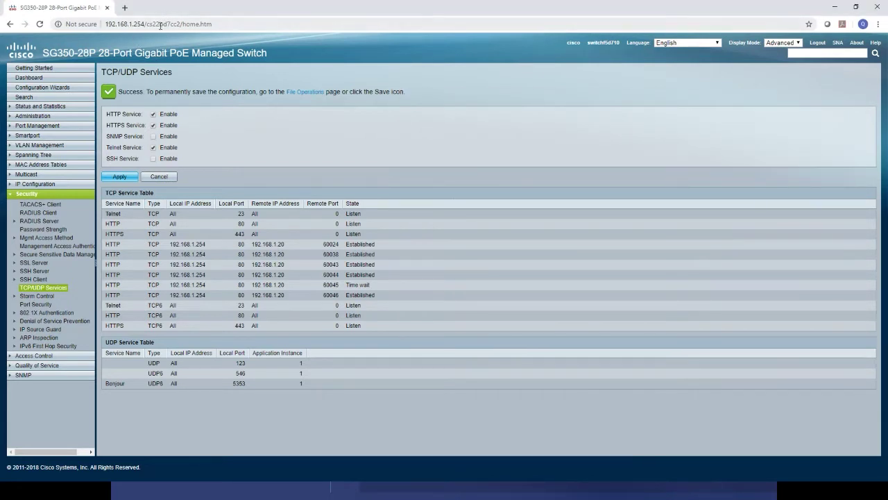
{"action": "left_click", "coordinate": [160, 25]}
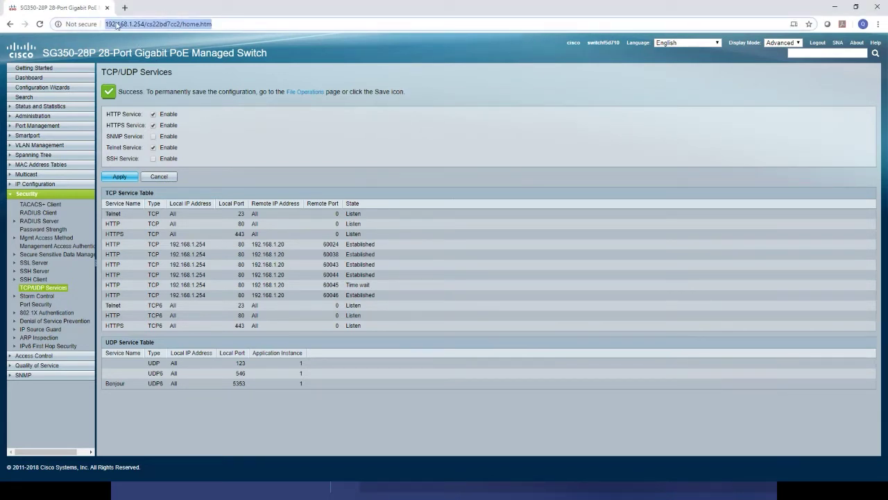
{"action": "type", "text": "192.168"}
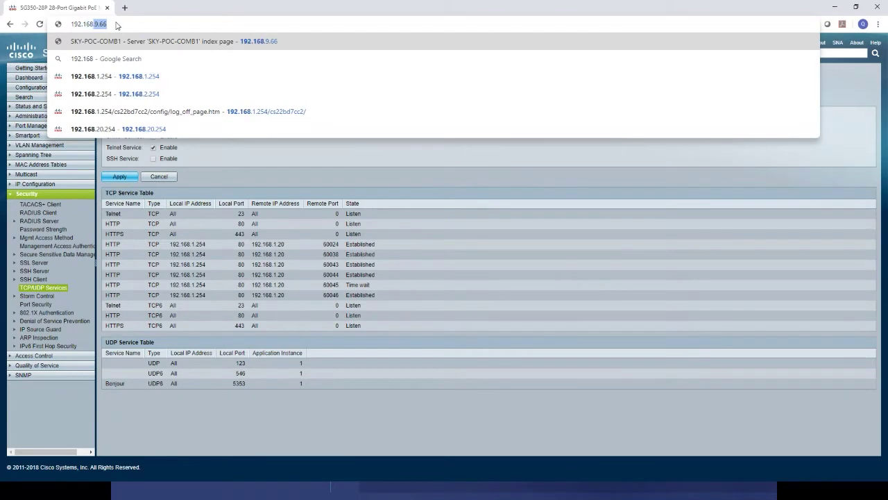
{"action": "type", "text": ".2.254"}
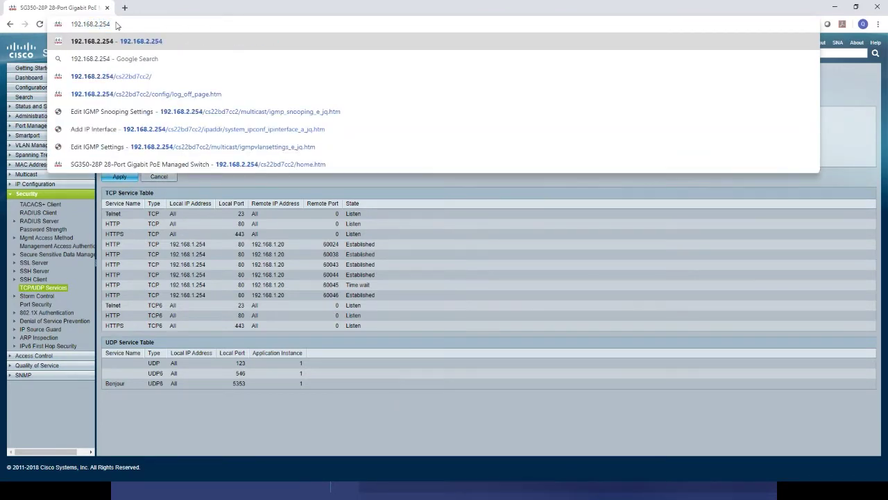
{"action": "key", "text": "Return"}
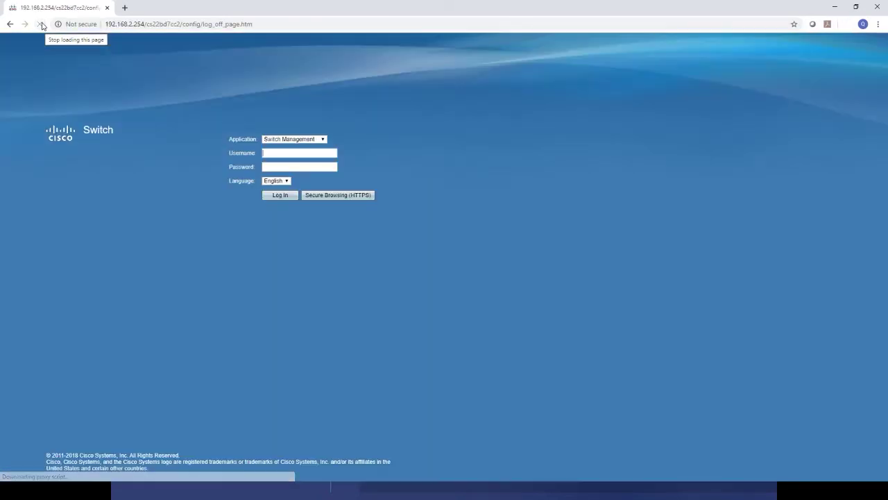
Sign in on the login page with the default administrator credentials.
{"action": "type", "text": "cisco"}
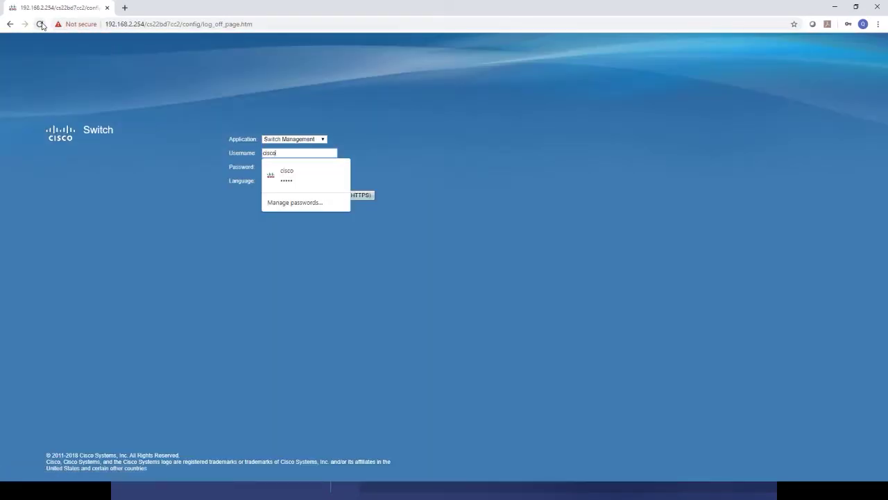
{"action": "key", "text": "Tab"}
{"action": "type", "text": "cisco"}
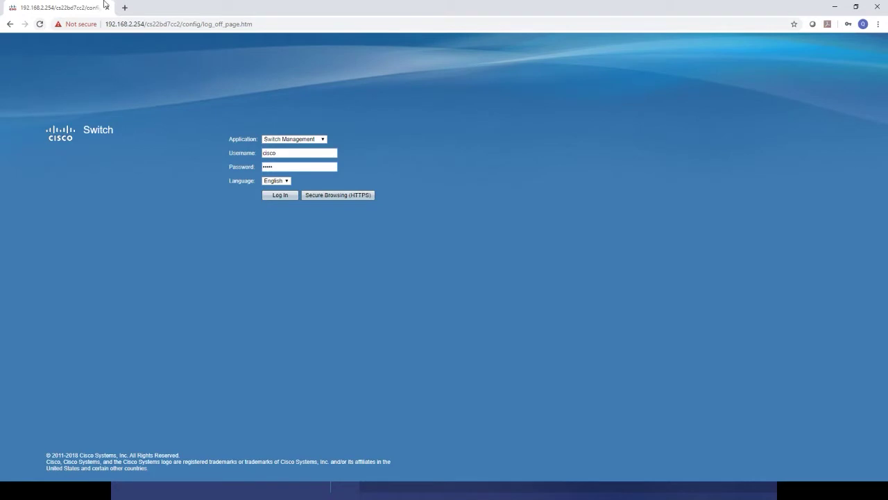
{"action": "left_click", "coordinate": [279, 196]}
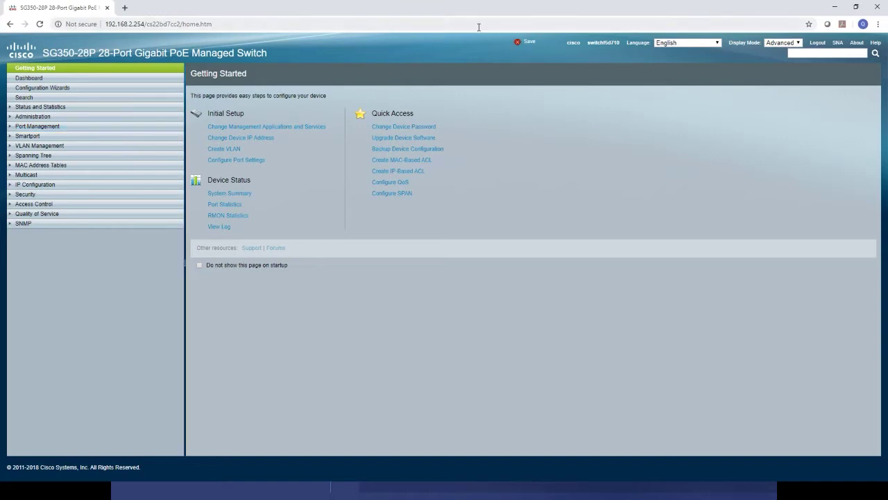
Save the running configuration to the startup configuration.
{"action": "left_click", "coordinate": [529, 43]}
{"action": "left_click", "coordinate": [793, 43]}
{"action": "left_click", "coordinate": [783, 52]}
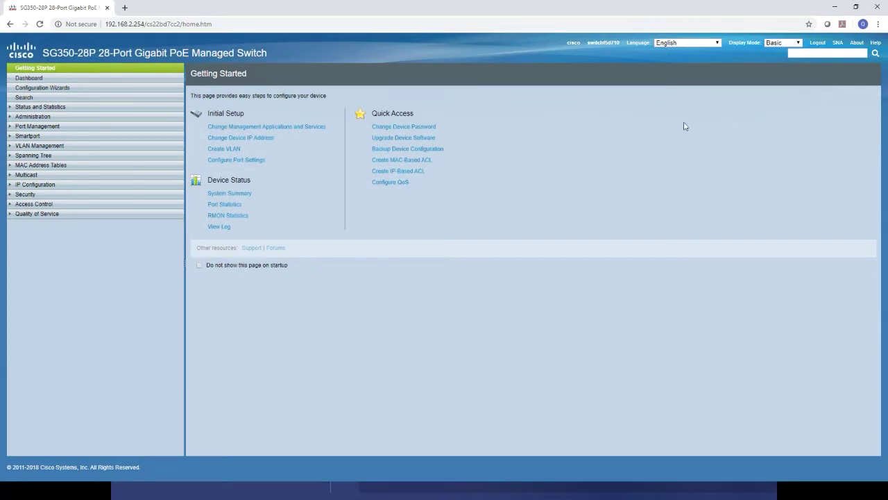
{"action": "left_click", "coordinate": [772, 42]}
{"action": "left_click", "coordinate": [774, 57]}
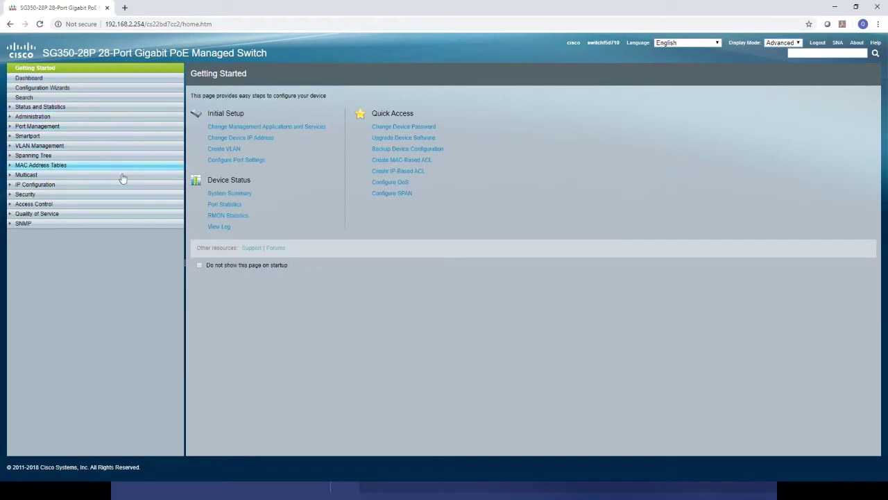
View the dashboard, then the System Summary showing firmware 2.4.0.94 and Telnet enabled.
{"action": "left_click", "coordinate": [92, 82]}
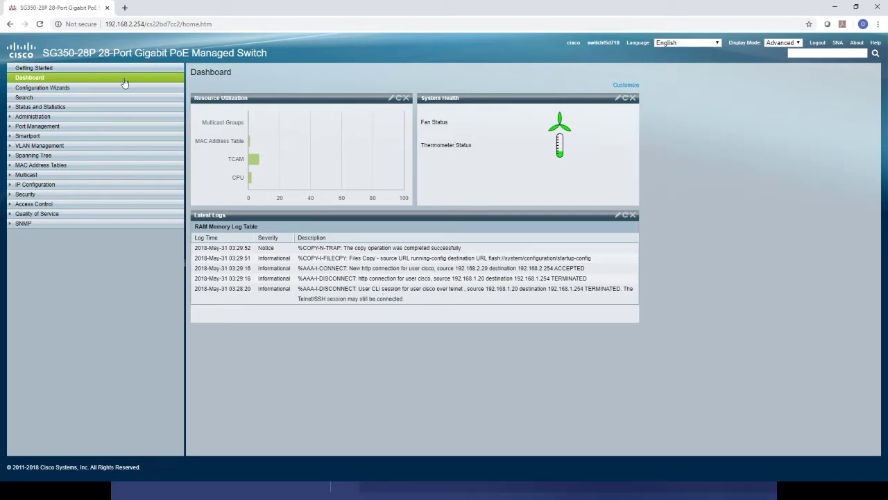
{"action": "left_click", "coordinate": [49, 107]}
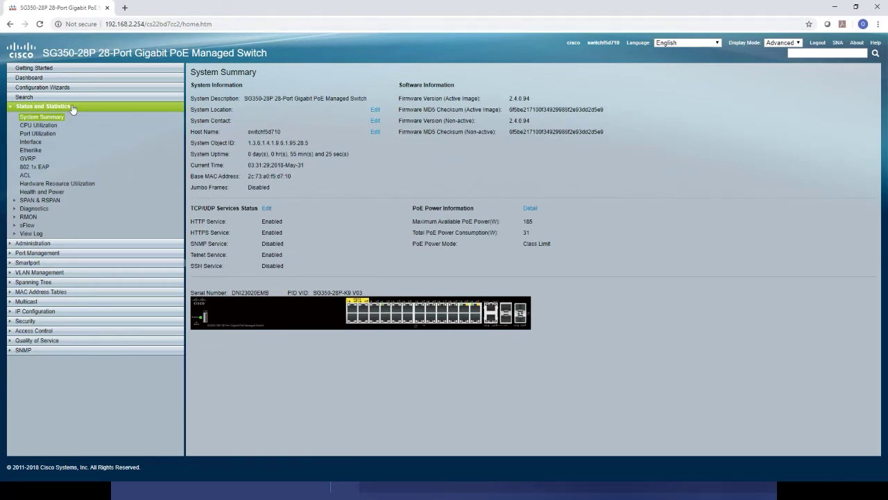
Open the Administration Reboot page and leave Restore to Factory Defaults unticked.
{"action": "left_click", "coordinate": [45, 243]}
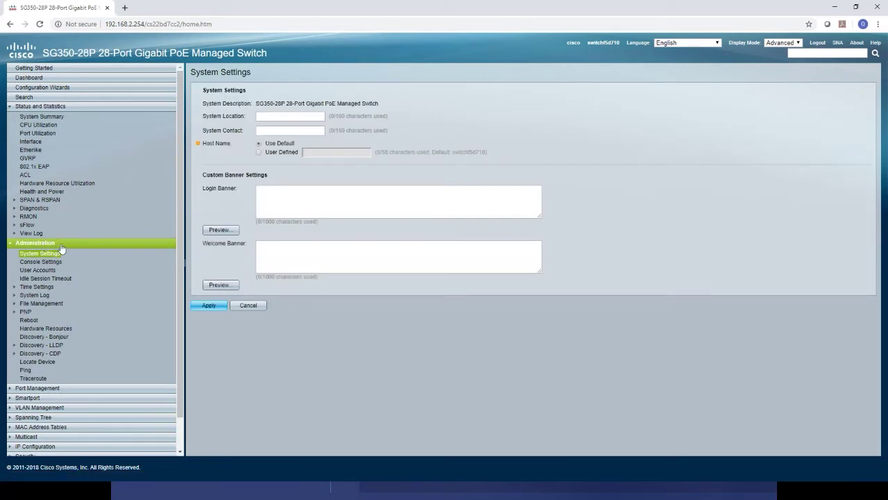
{"action": "left_click", "coordinate": [29, 320]}
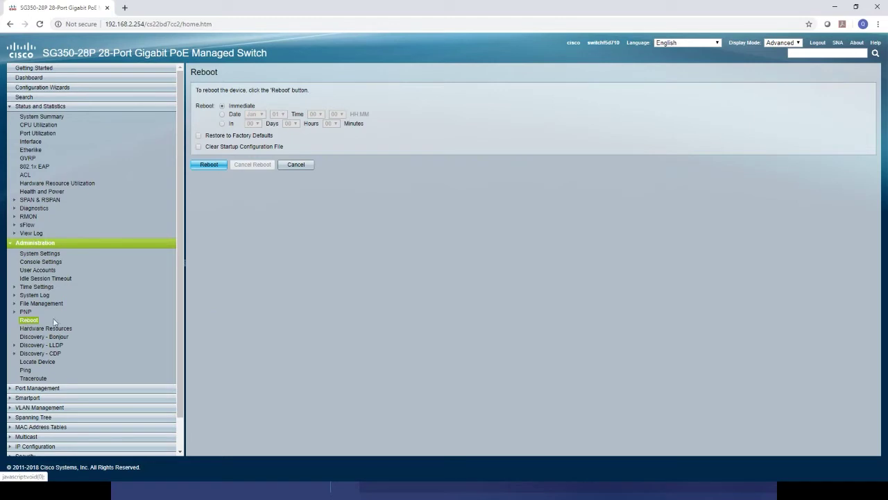
{"action": "left_click", "coordinate": [199, 137]}
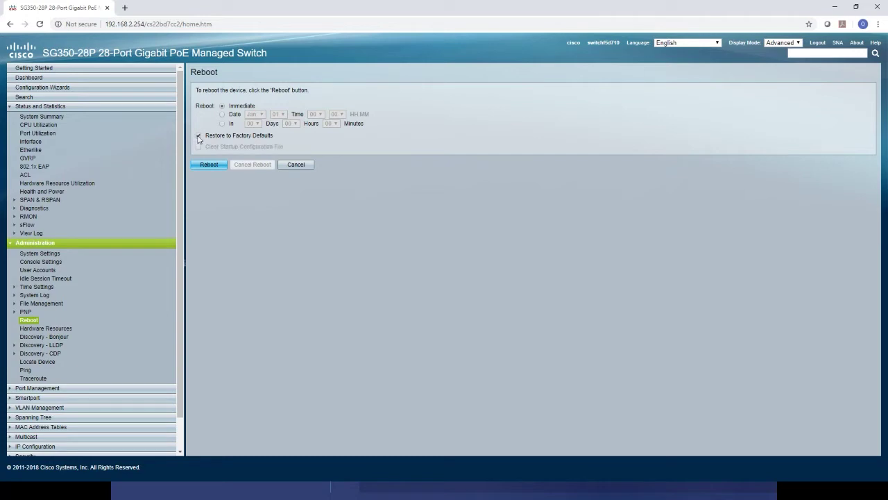
{"action": "left_click", "coordinate": [199, 136]}
Look at File Operations, collapse the other menus, and open VLAN Settings listing only VLAN 1.
{"action": "left_click", "coordinate": [50, 304]}
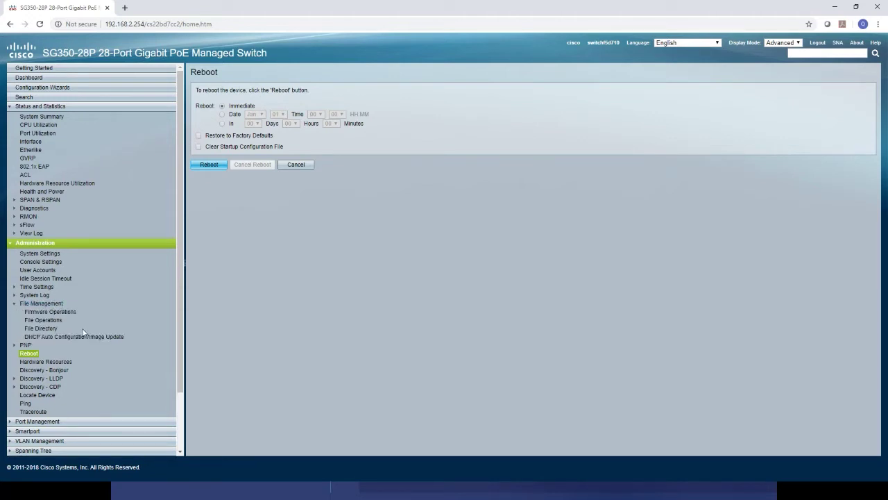
{"action": "left_click", "coordinate": [42, 320]}
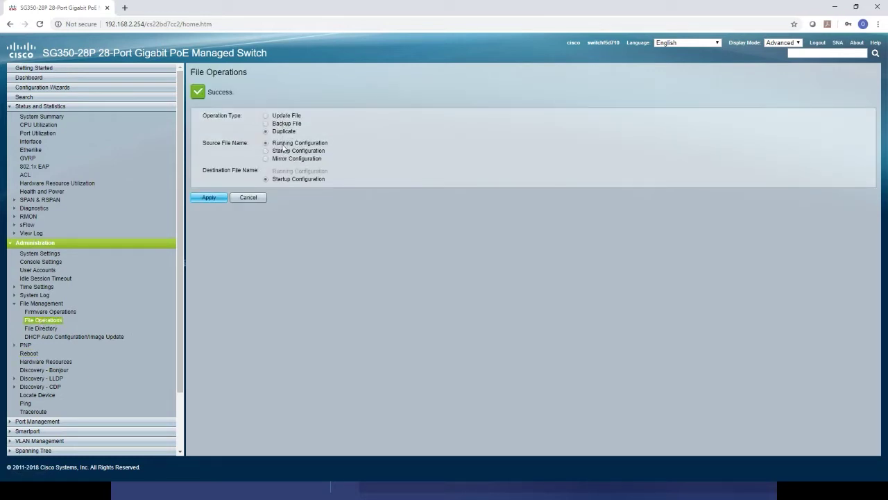
{"action": "left_click", "coordinate": [54, 108]}
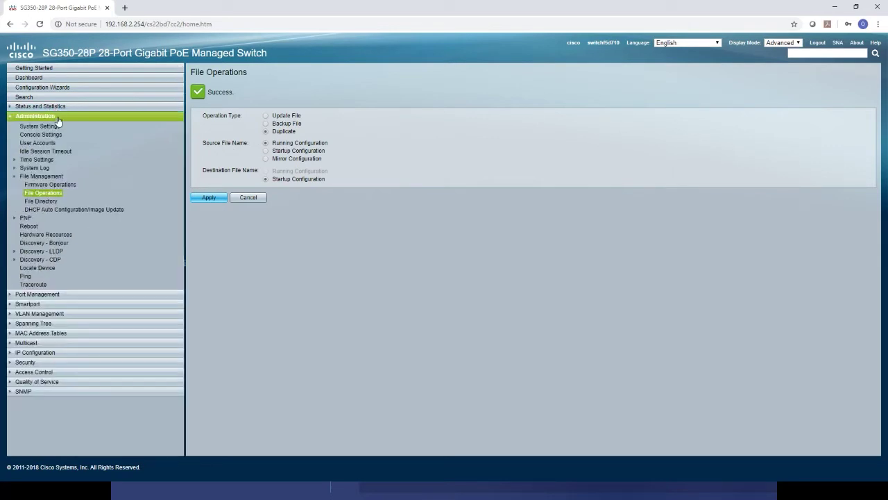
{"action": "left_click", "coordinate": [58, 117]}
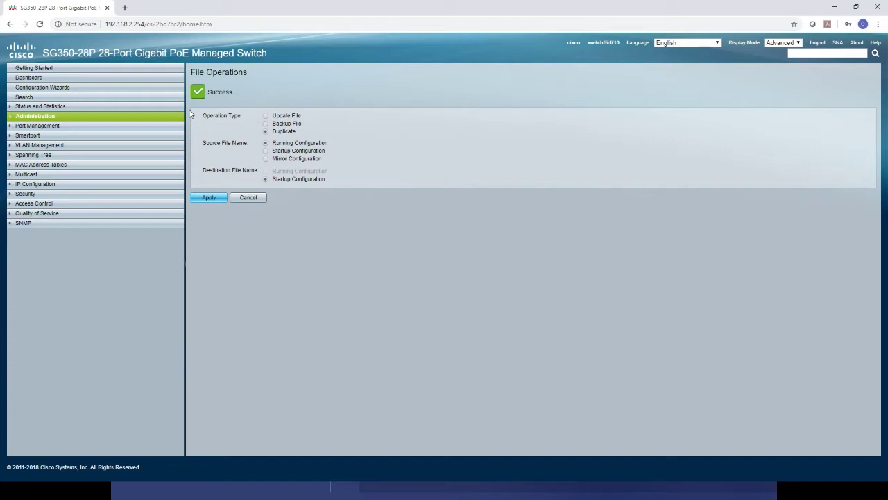
{"action": "left_click", "coordinate": [46, 146]}
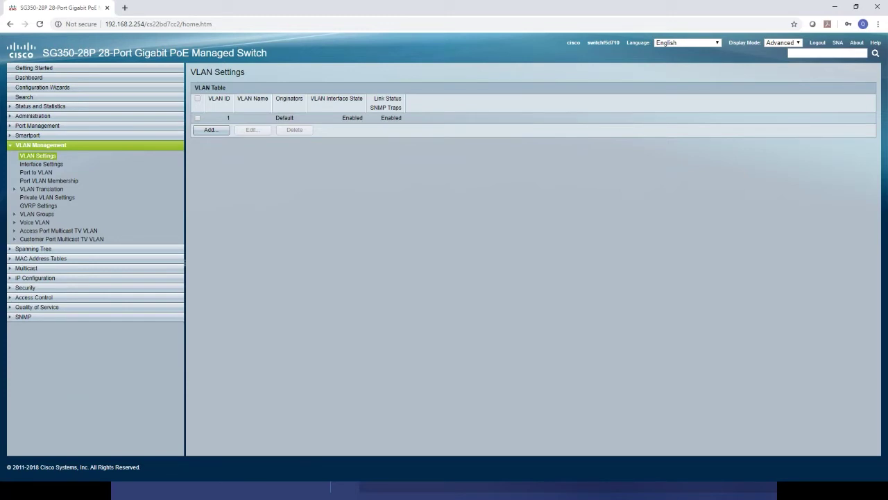
{"action": "key", "text": "alt+Tab"}
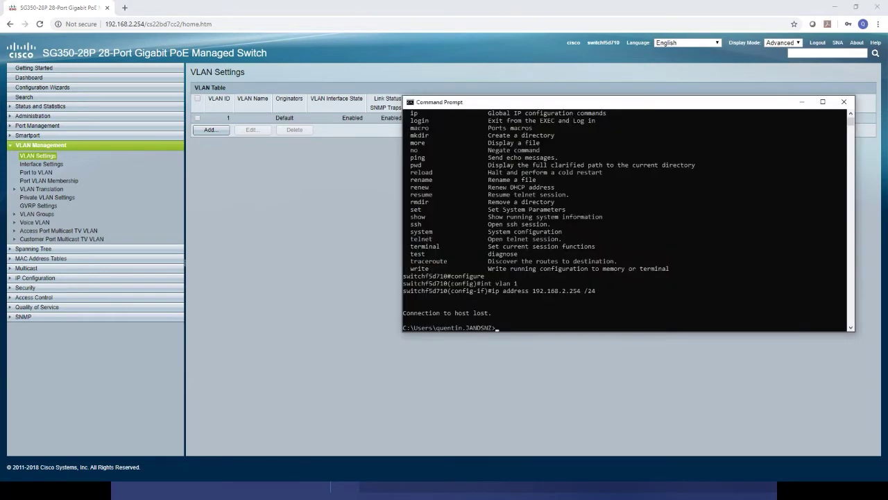
{"action": "left_click", "coordinate": [282, 166]}
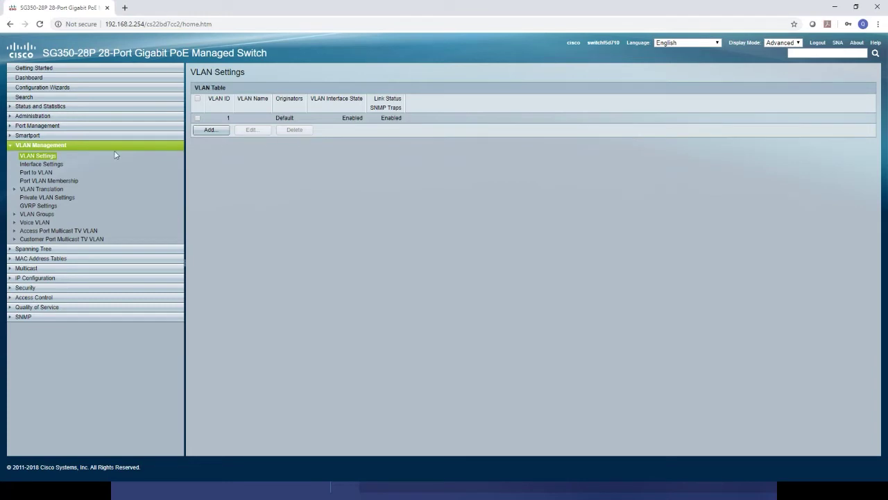
{"action": "left_click", "coordinate": [43, 156]}
Add a static VLAN with ID 20 and name AV to the VLAN table.
{"action": "left_click", "coordinate": [213, 132]}
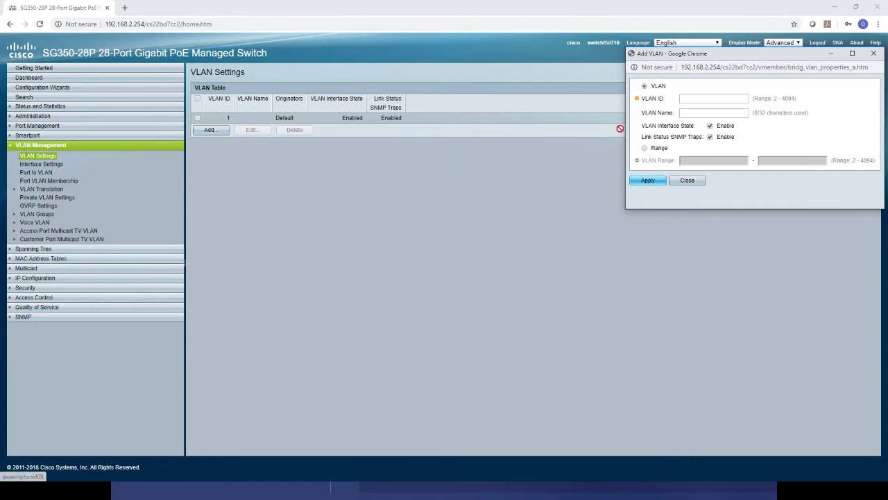
{"action": "left_click", "coordinate": [686, 98]}
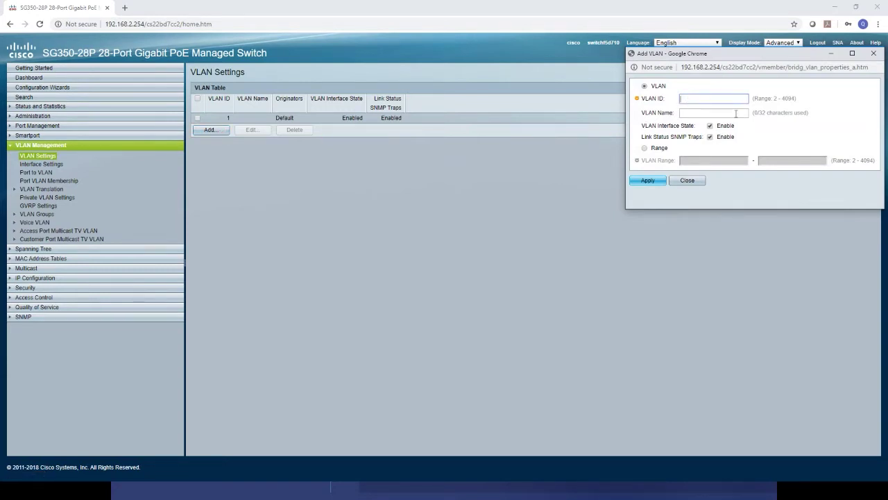
{"action": "type", "text": "20"}
{"action": "left_click", "coordinate": [735, 113]}
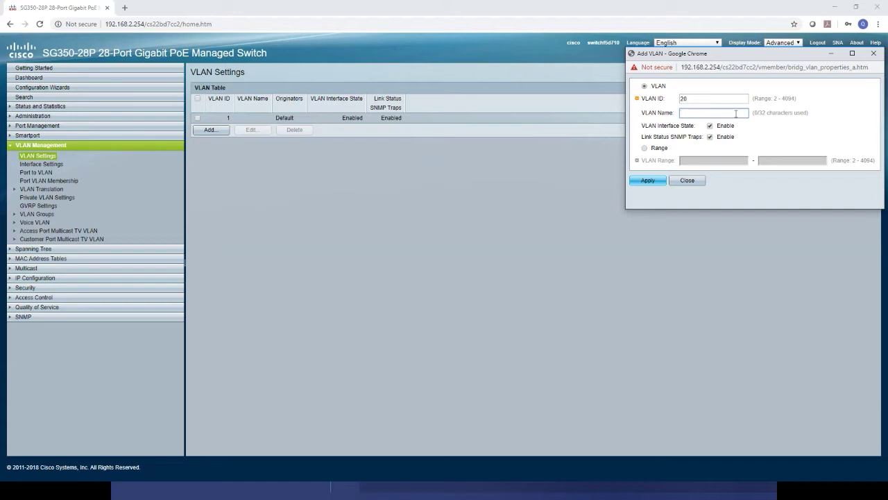
{"action": "type", "text": "AV"}
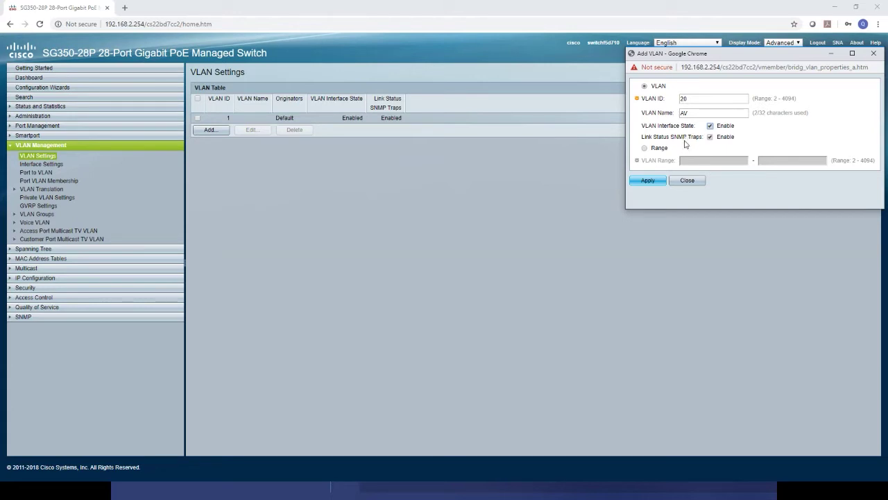
{"action": "left_click", "coordinate": [658, 181]}
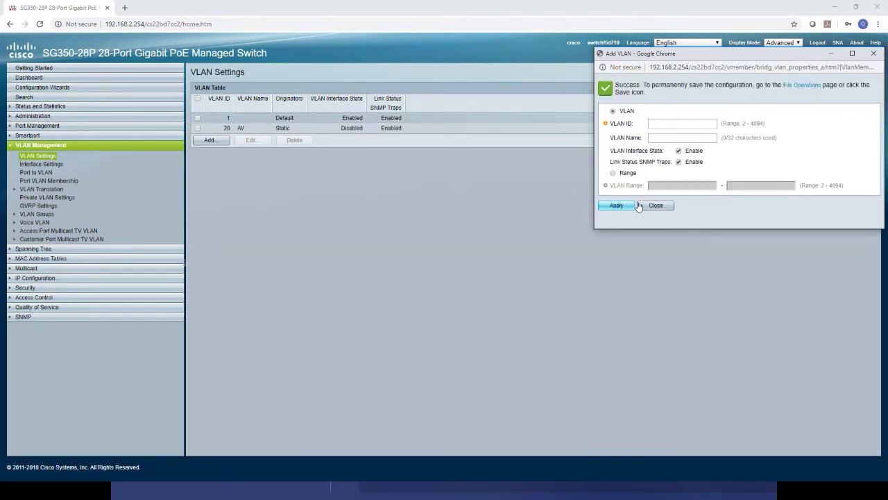
{"action": "left_click", "coordinate": [655, 206]}
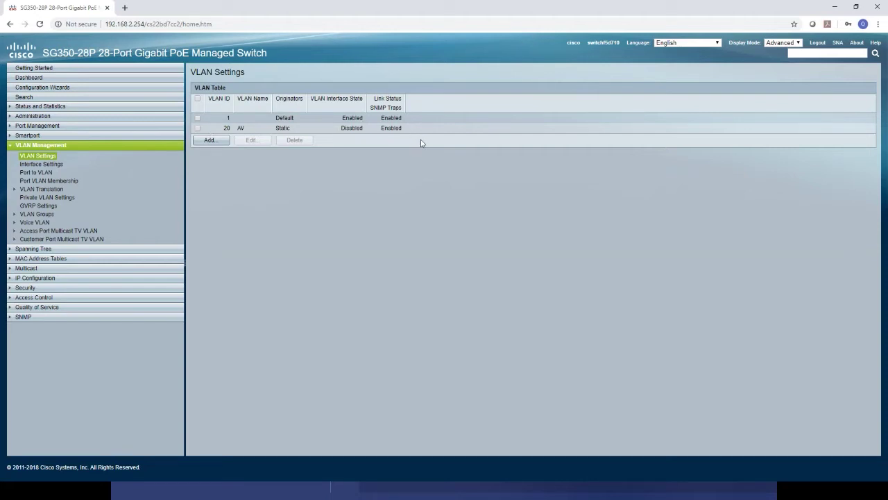
{"action": "key", "text": "alt+Tab"}
Telnet to 192.168.2.254 and log in with the switch's user name and password.
{"action": "left_click", "coordinate": [664, 231]}
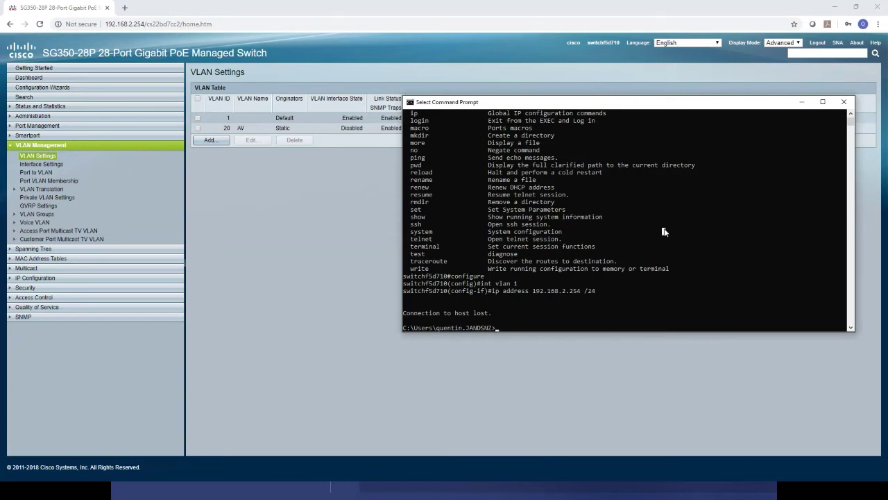
{"action": "type", "text": "telnet 192.168.1.254"}
{"action": "key", "text": "BackSpace"}
{"action": "key", "text": "BackSpace"}
{"action": "key", "text": "BackSpace"}
{"action": "key", "text": "BackSpace"}
{"action": "key", "text": "BackSpace"}
{"action": "type", "text": "2.254"}
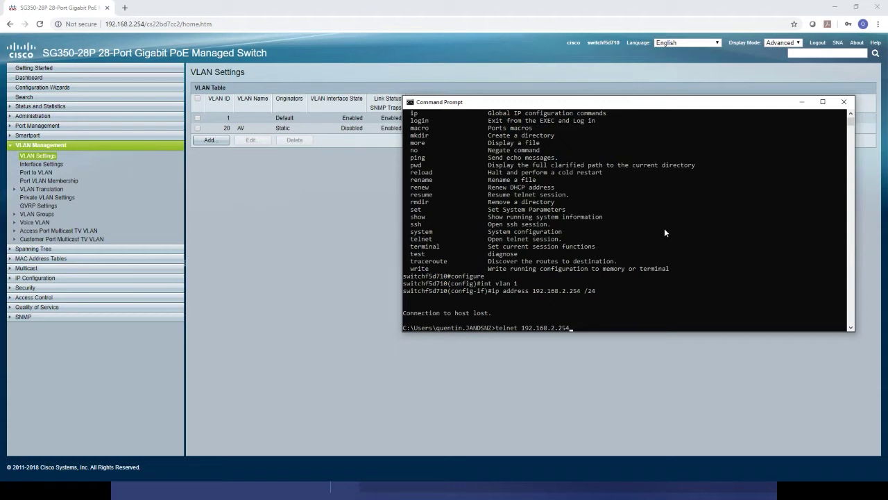
{"action": "key", "text": "Return"}
{"action": "type", "text": "cisco"}
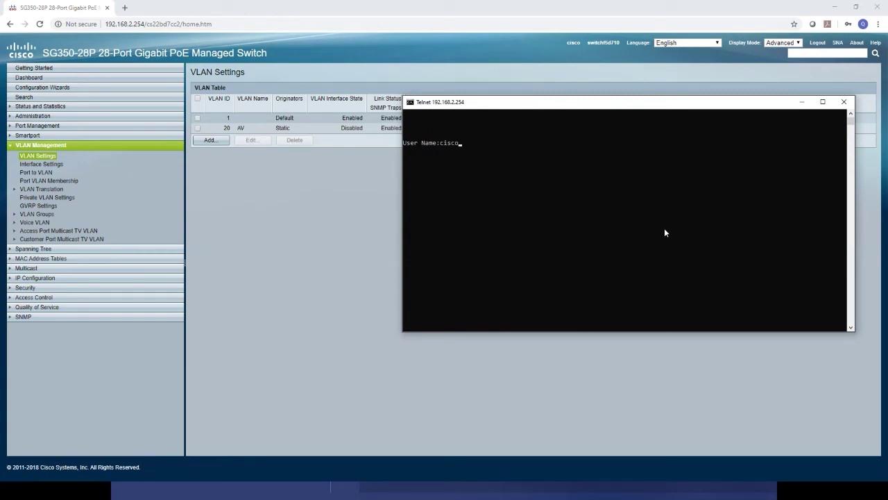
{"action": "key", "text": "Return"}
{"action": "type", "text": "cisco"}
{"action": "key", "text": "Return"}
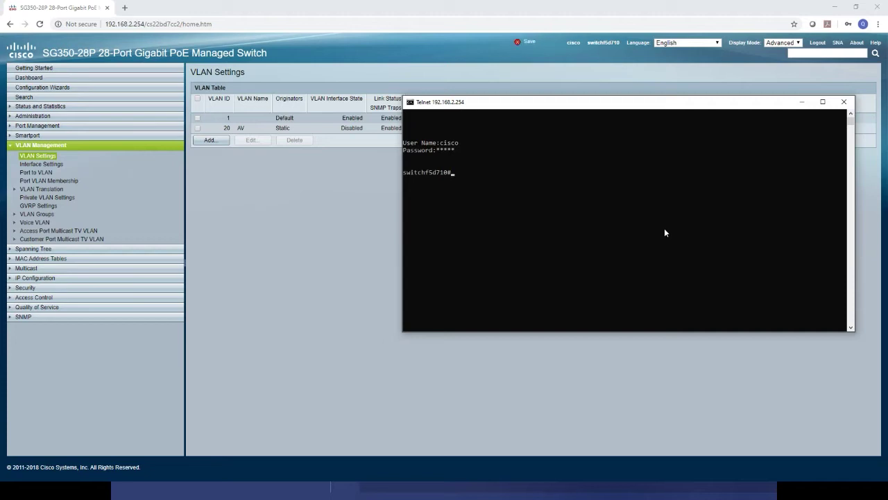
{"action": "type", "text": "show running-config"}
Page through show running-config output, then enter global configuration mode with configure.
{"action": "key", "text": "Return"}
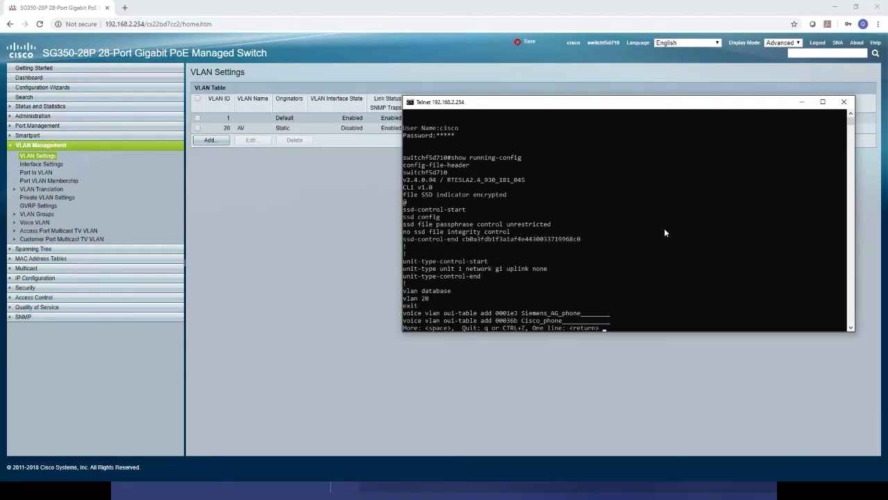
{"action": "key", "text": "space"}
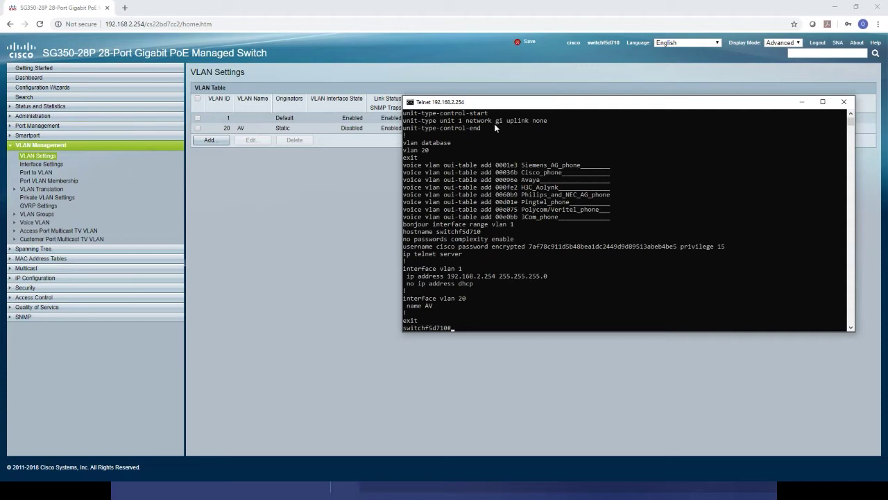
{"action": "type", "text": "configure"}
{"action": "key", "text": "Return"}
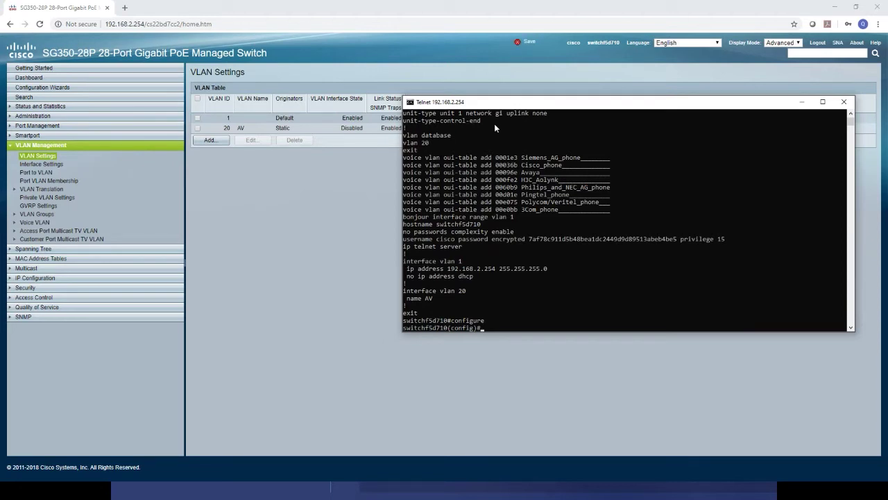
Create VLAN 30 with int vlan 30 and confirm it appears in the web VLAN table.
{"action": "type", "text": "int vlan 30"}
{"action": "key", "text": "Return"}
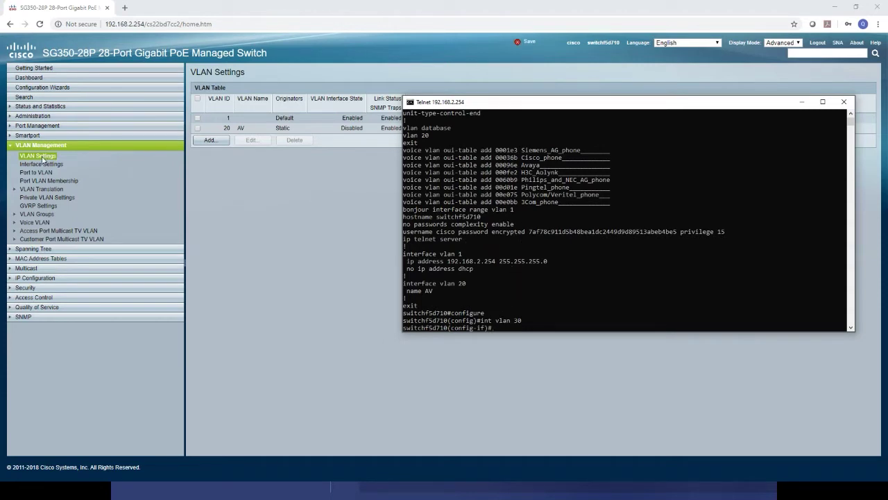
{"action": "left_click", "coordinate": [43, 158]}
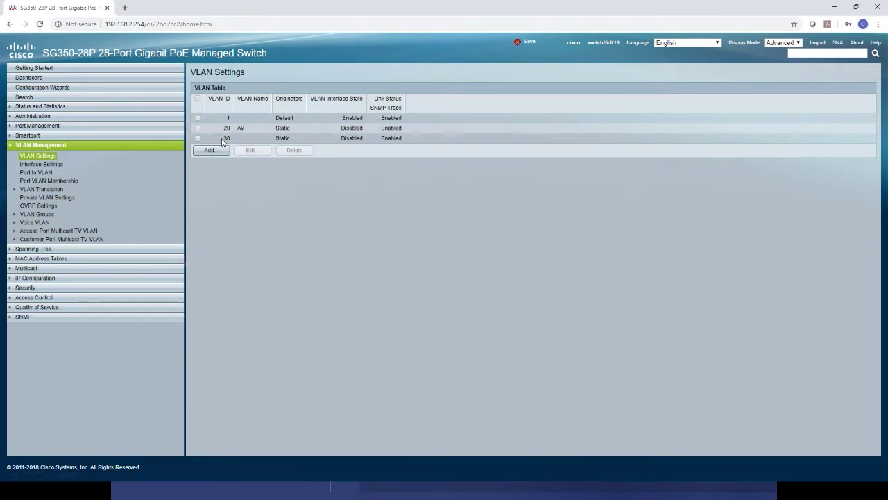
{"action": "double_click", "coordinate": [226, 138]}
{"action": "left_click", "coordinate": [416, 200]}
{"action": "key", "text": "alt+Tab"}
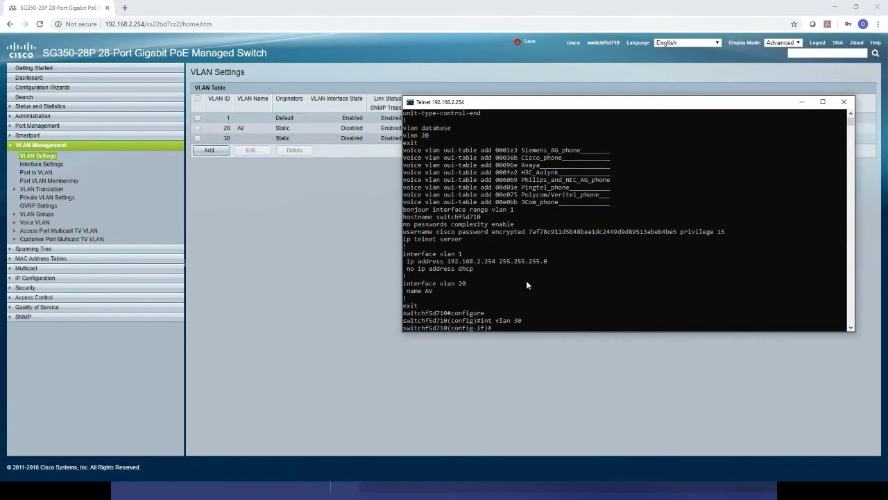
Exit and re-enter interface vlan 30 configuration mode, using interface ? help.
{"action": "type", "text": "exit"}
{"action": "key", "text": "Return"}
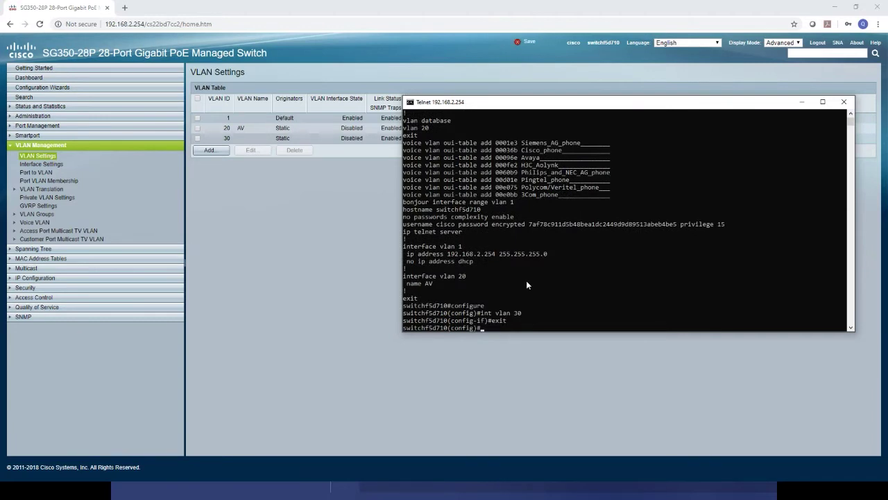
{"action": "type", "text": "int"}
{"action": "key", "text": "Tab"}
{"action": "type", "text": "?"}
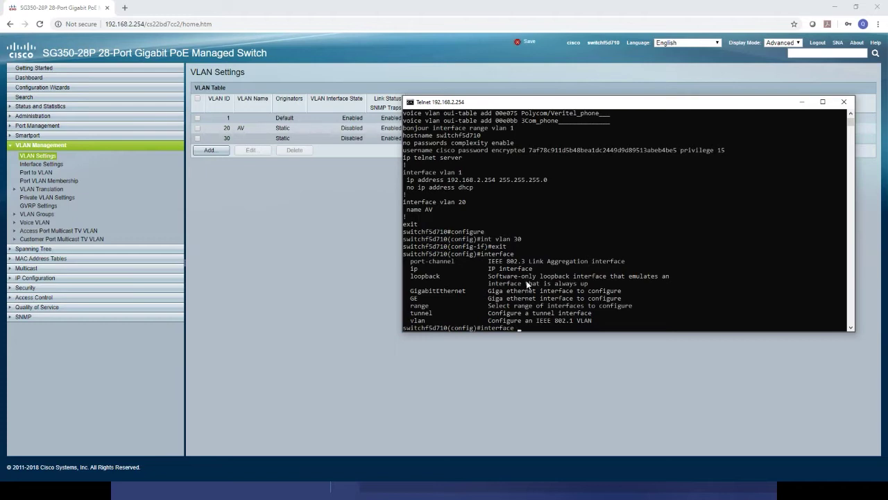
{"action": "type", "text": "vlan 30"}
{"action": "key", "text": "Return"}
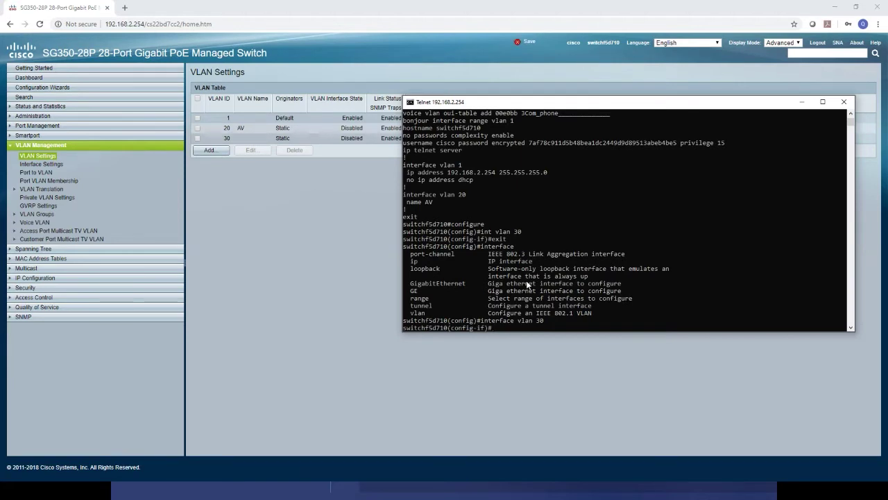
Rename VLAN 30 to Corporate in the web UI, then go to IPv4 Interface.
{"action": "left_click", "coordinate": [347, 248]}
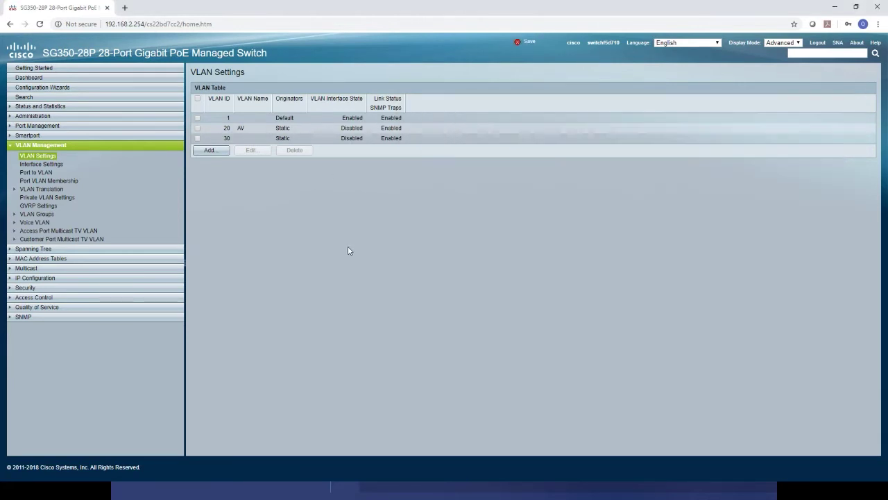
{"action": "left_click", "coordinate": [197, 138]}
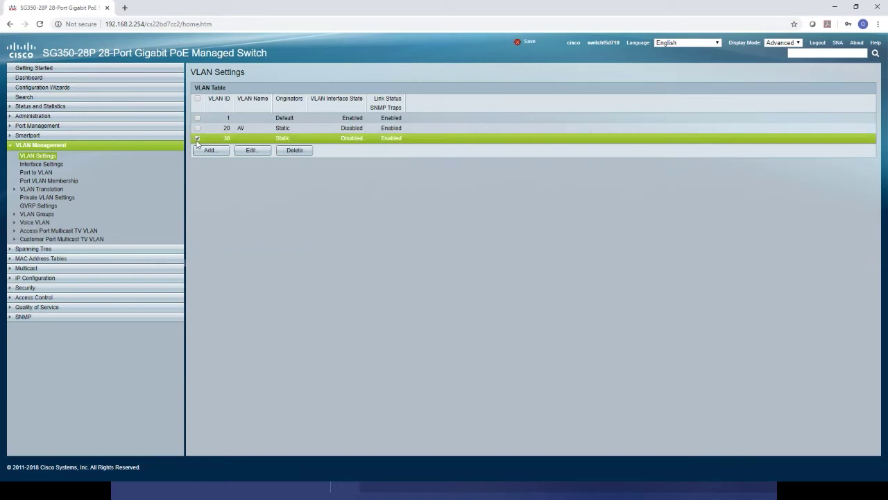
{"action": "left_click", "coordinate": [249, 151]}
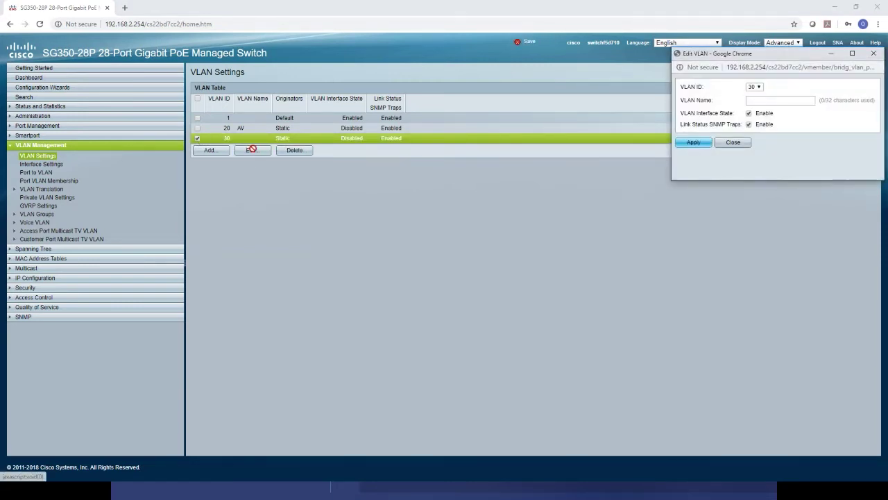
{"action": "left_click", "coordinate": [776, 103]}
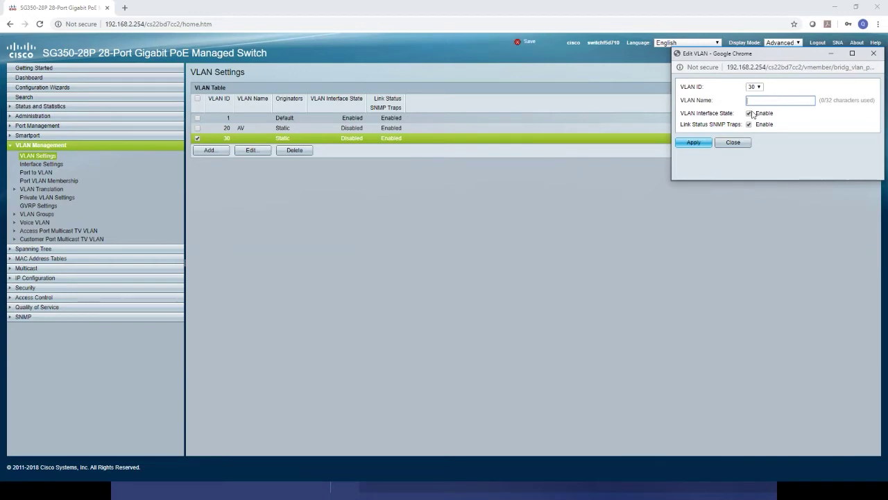
{"action": "type", "text": "Corporate"}
{"action": "left_click", "coordinate": [696, 143]}
{"action": "left_click", "coordinate": [720, 167]}
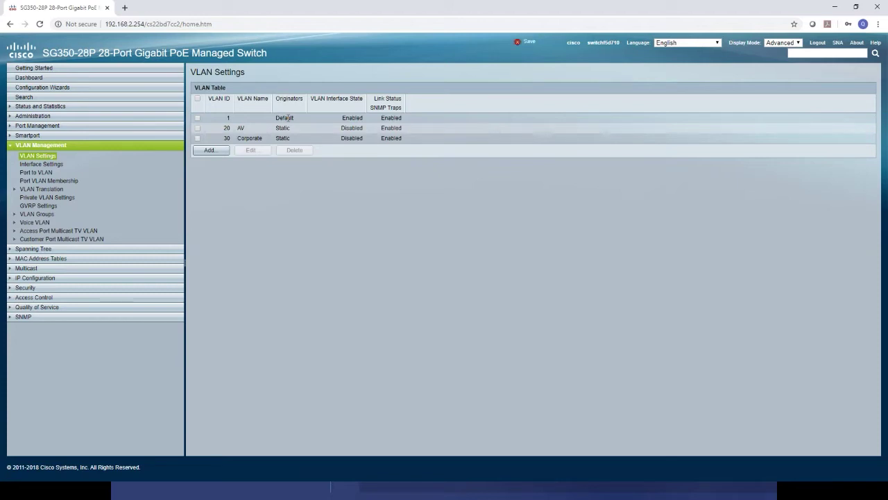
{"action": "left_click", "coordinate": [40, 281]}
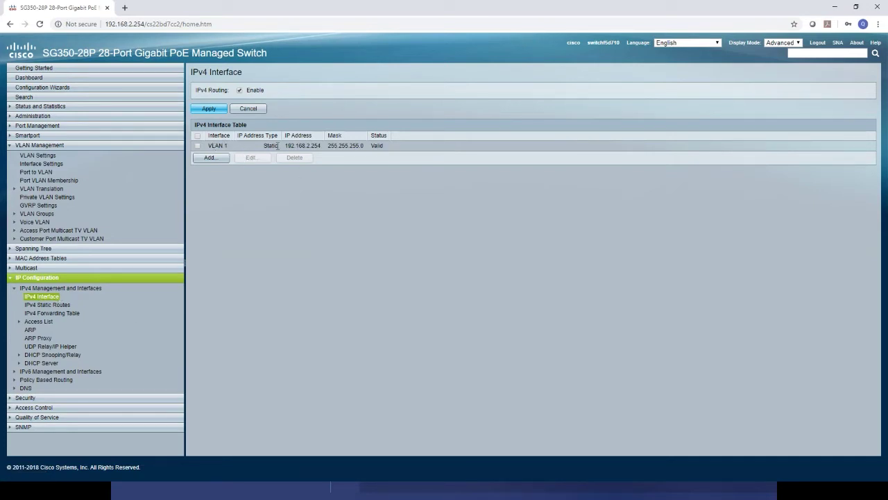
{"action": "left_click_drag", "start_coordinate": [320, 146], "coordinate": [285, 146]}
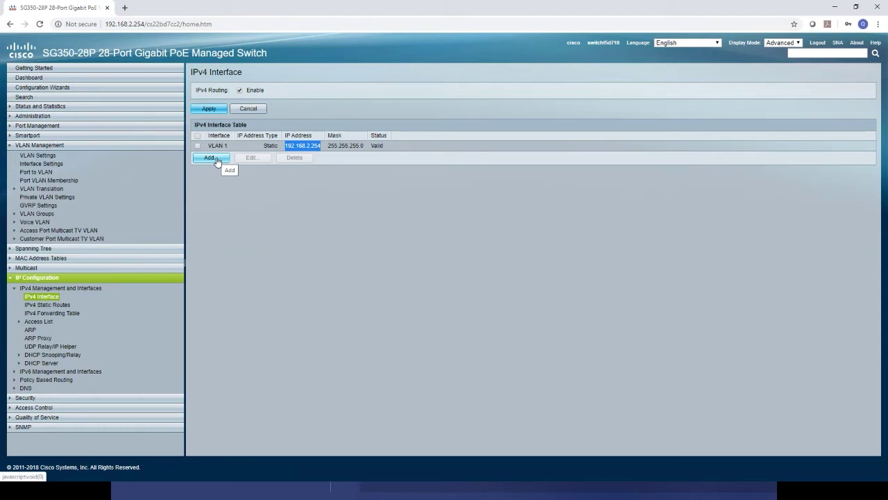
Start a static IPv4 interface on VLAN 20 with address 192.168.20.254.
{"action": "left_click", "coordinate": [216, 159]}
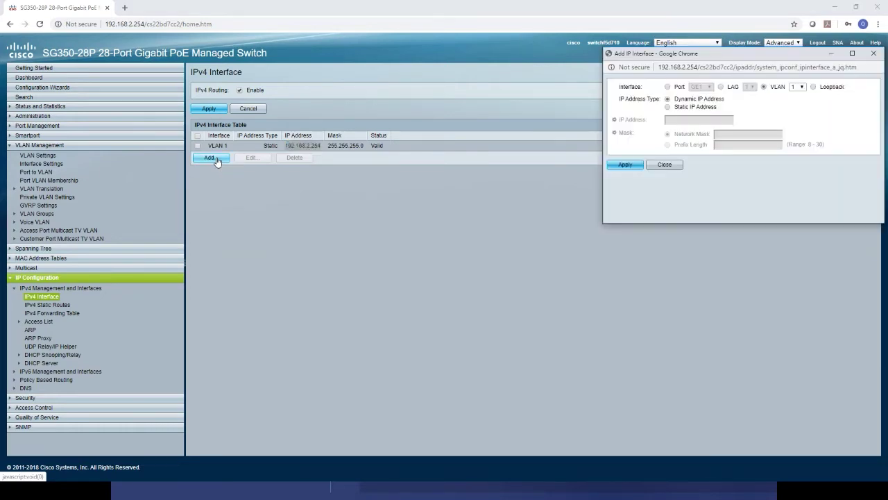
{"action": "left_click", "coordinate": [796, 87]}
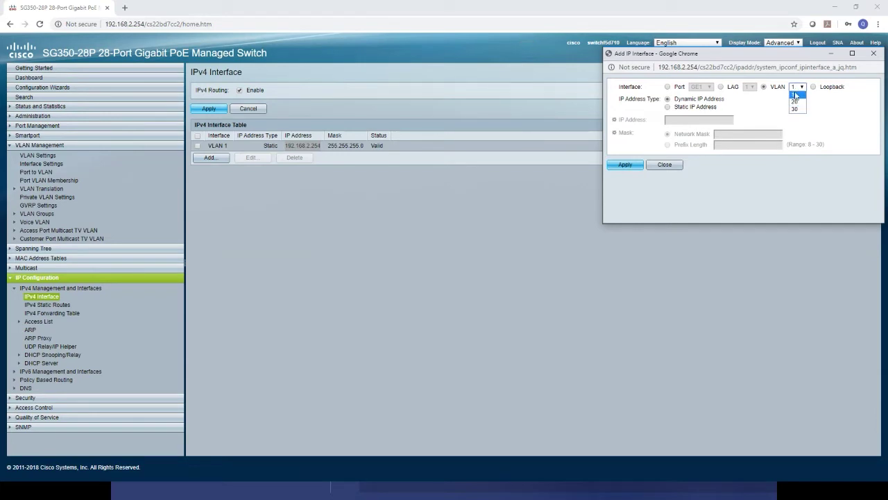
{"action": "left_click", "coordinate": [795, 102]}
{"action": "left_click", "coordinate": [668, 108]}
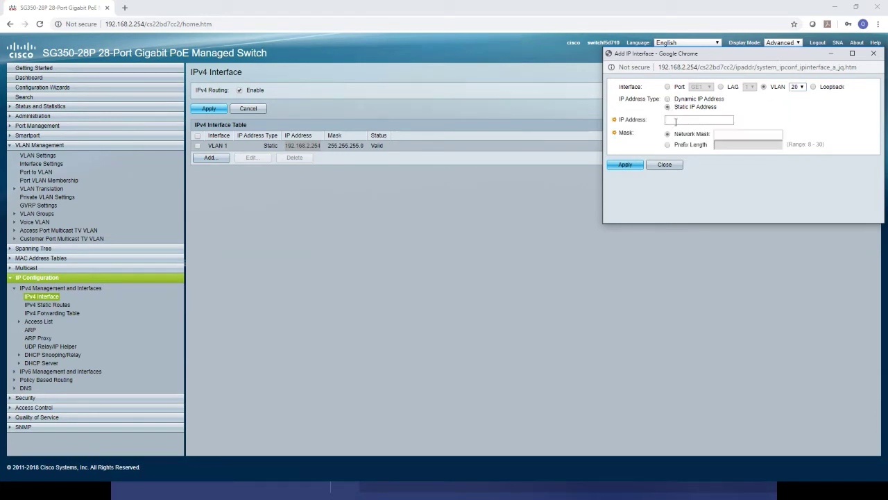
{"action": "left_click", "coordinate": [678, 119]}
{"action": "type", "text": "192.168.20.254"}
Use prefix length 24 instead of mask 255.255.255.0 and apply the VLAN 20 interface.
{"action": "left_click", "coordinate": [725, 133]}
{"action": "type", "text": "255.255.255.0"}
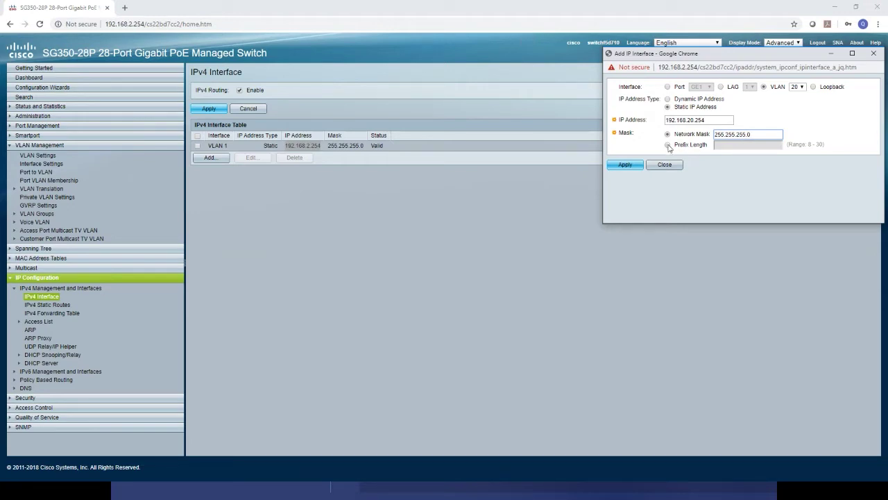
{"action": "left_click", "coordinate": [668, 147]}
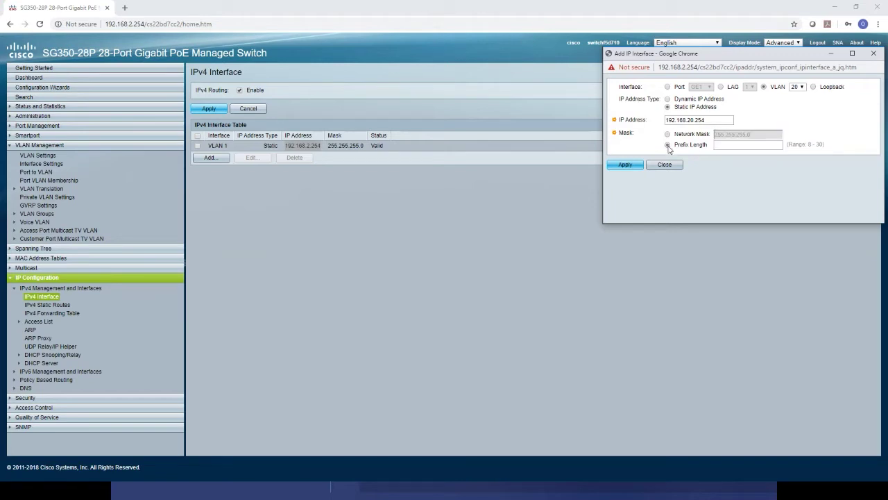
{"action": "left_click", "coordinate": [748, 147]}
{"action": "type", "text": "24"}
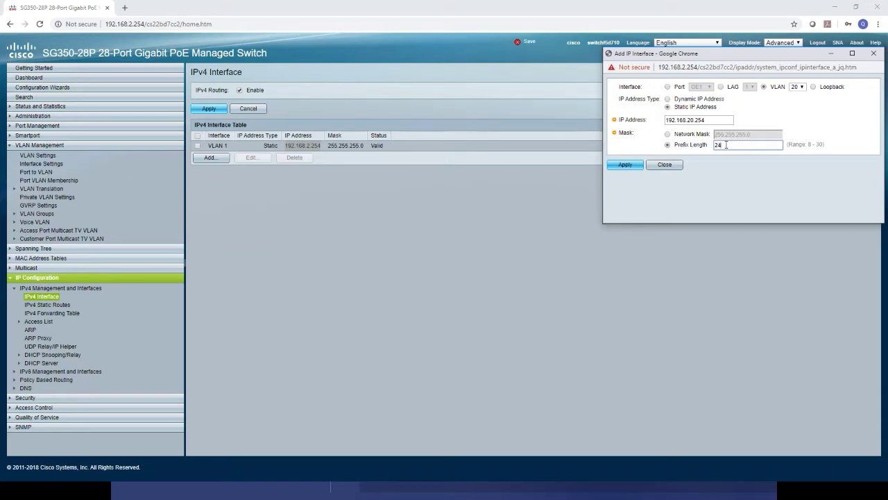
{"action": "left_click", "coordinate": [626, 167]}
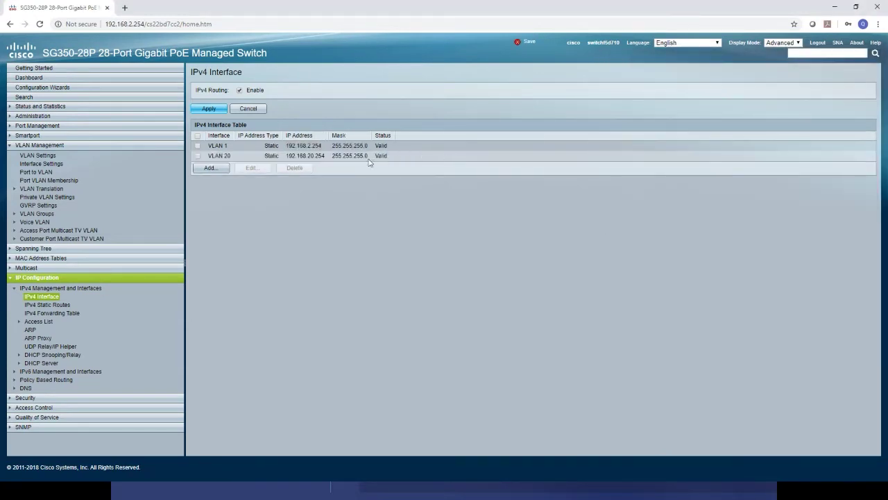
{"action": "left_click_drag", "start_coordinate": [369, 156], "coordinate": [286, 156]}
{"action": "left_click", "coordinate": [386, 211]}
Re-enter interface vlan 30 and set ip address 192.168.30.254 /24.
{"action": "key", "text": "alt+Tab"}
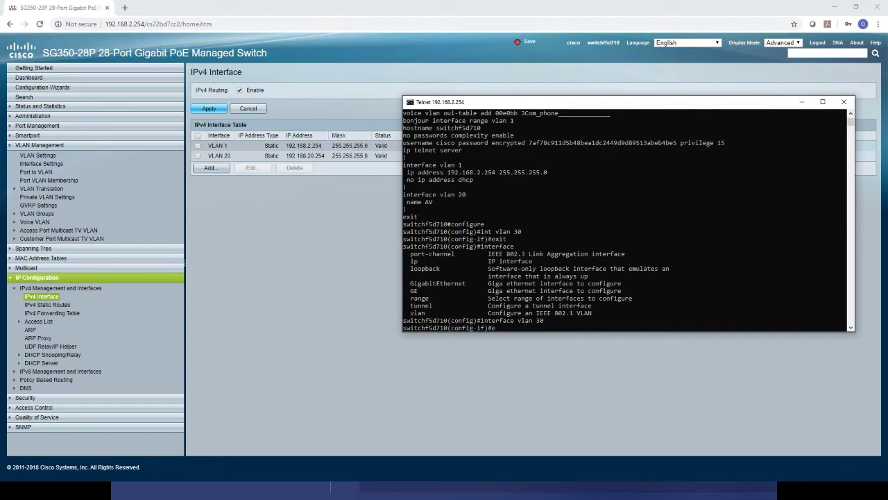
{"action": "type", "text": "xit"}
{"action": "key", "text": "Return"}
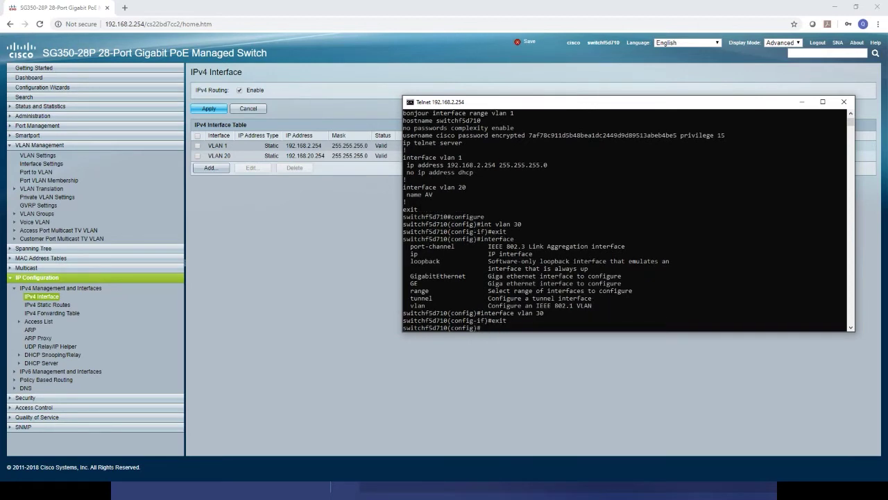
{"action": "type", "text": "interface vlan 30"}
{"action": "key", "text": "Return"}
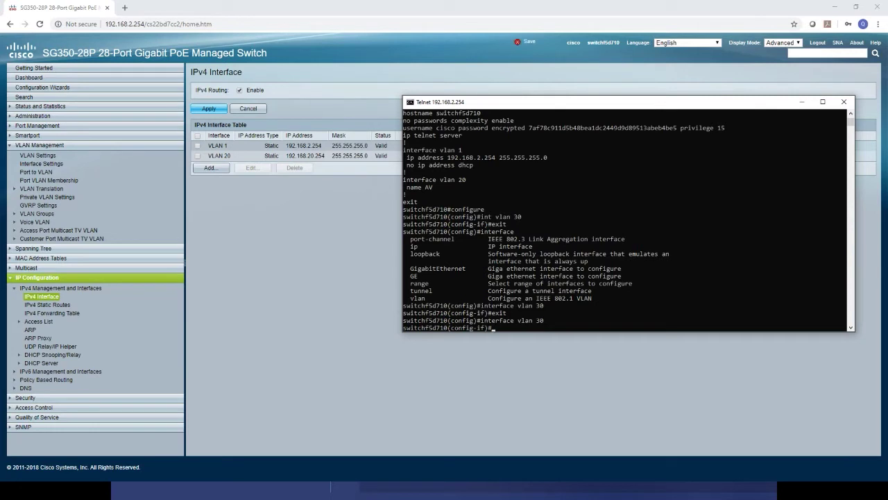
{"action": "type", "text": "ip address ?"}
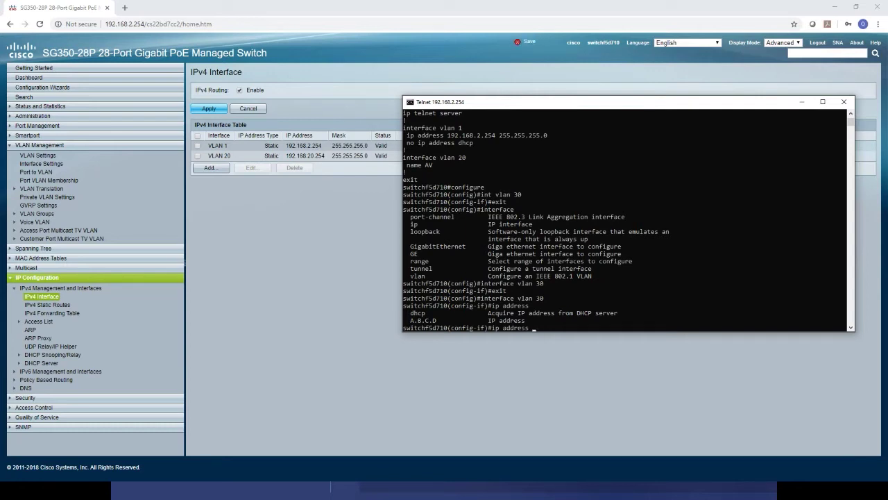
{"action": "type", "text": "192.168.30.2"}
{"action": "type", "text": "54 ?"}
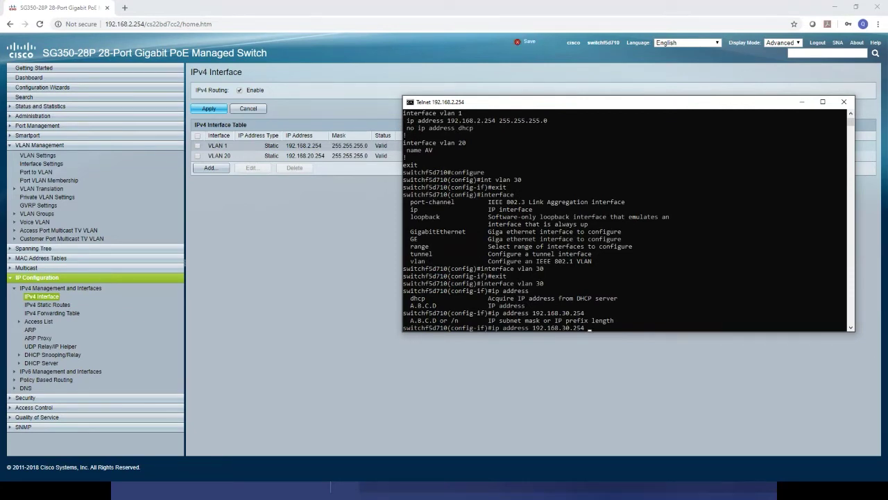
{"action": "type", "text": " /24?"}
{"action": "key", "text": "Return"}
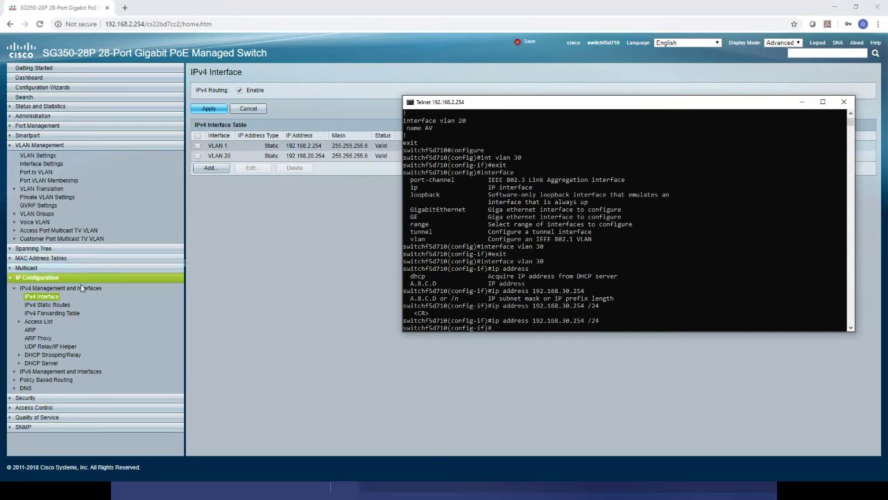
Return to the switch web page to confirm VLAN 30 at 192.168.30.254 appears in the IPv4 Interface table.
{"action": "left_click", "coordinate": [51, 298]}
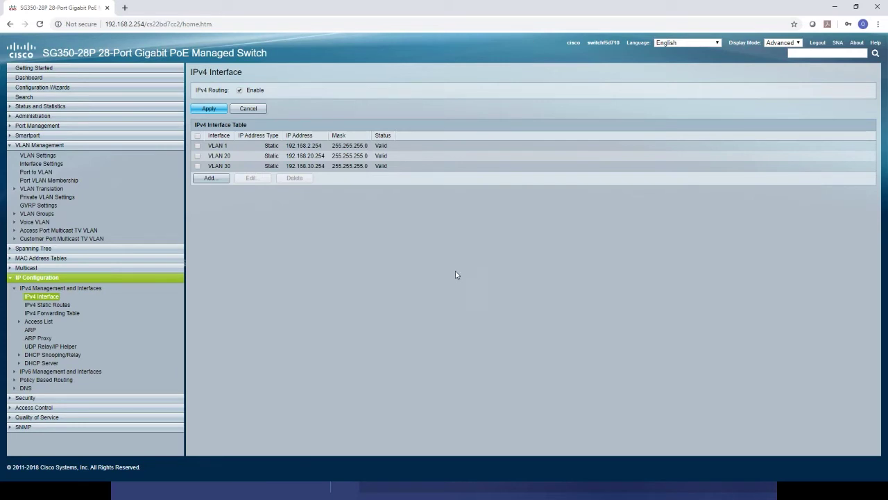
Enable the DHCP server under DHCP Server Properties and bring up the empty Network Pools page.
{"action": "left_click", "coordinate": [50, 366]}
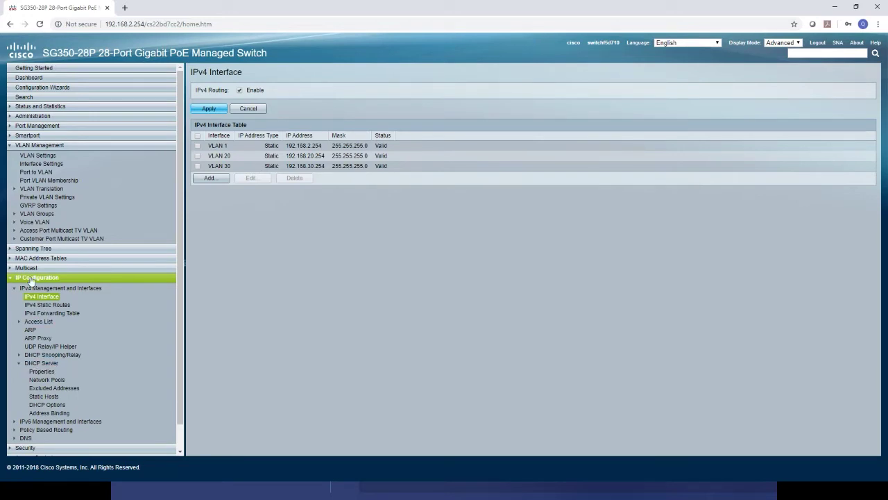
{"action": "left_click", "coordinate": [43, 372]}
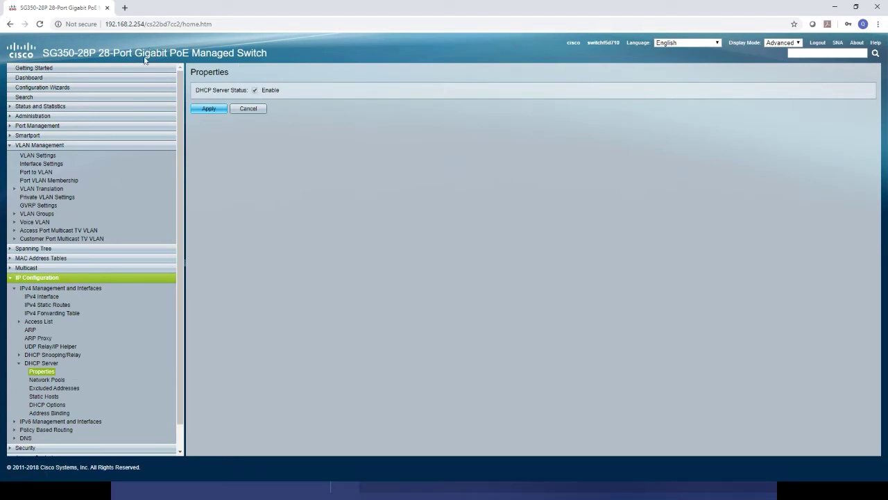
{"action": "left_click", "coordinate": [210, 110]}
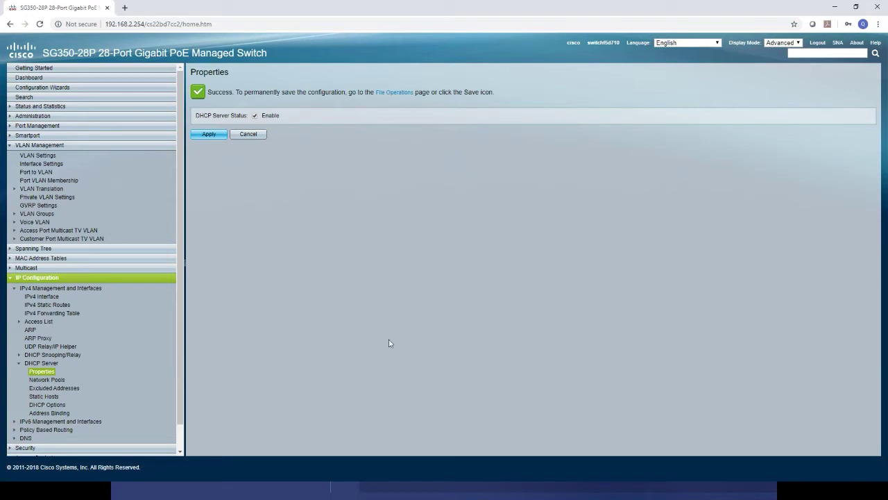
{"action": "left_click", "coordinate": [59, 380]}
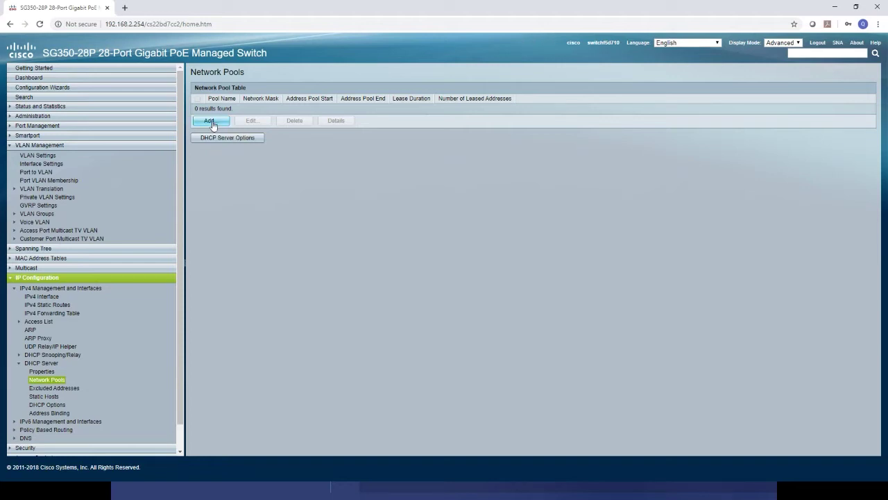
Start a new network pool named AV with subnet 192.168.20.0 and prefix length 24.
{"action": "left_click", "coordinate": [213, 123]}
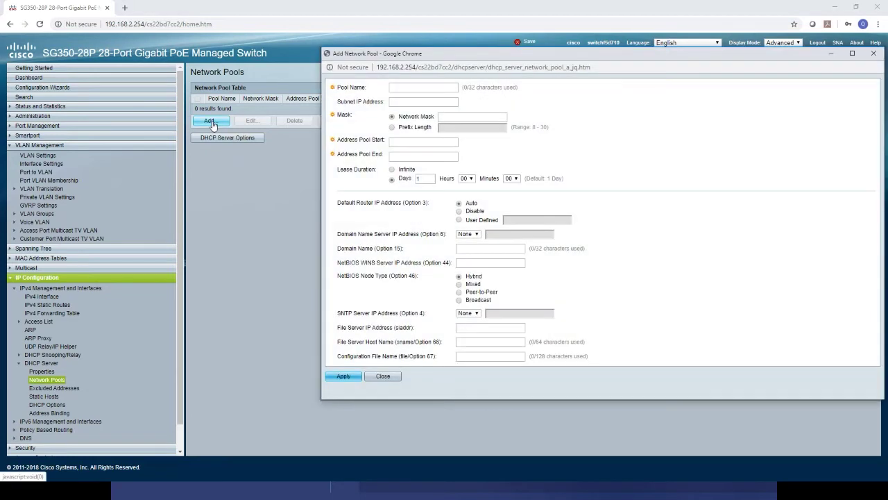
{"action": "left_click", "coordinate": [404, 88]}
{"action": "type", "text": "AV"}
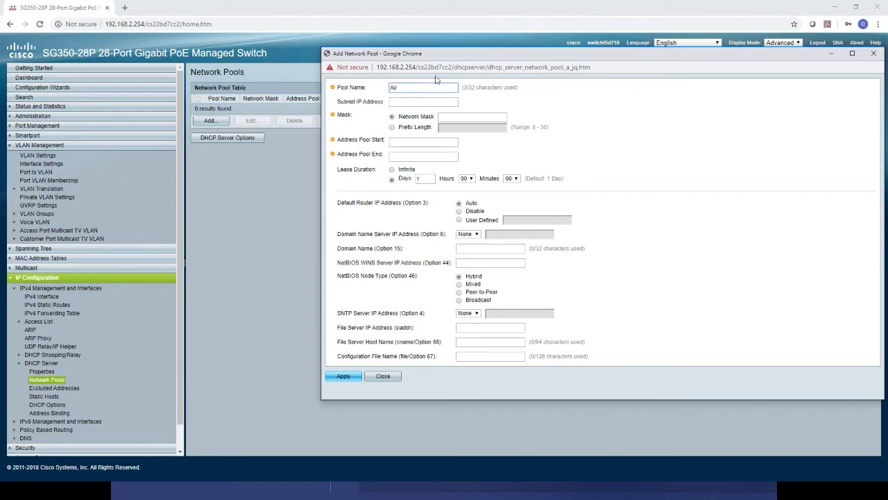
{"action": "left_click", "coordinate": [421, 102]}
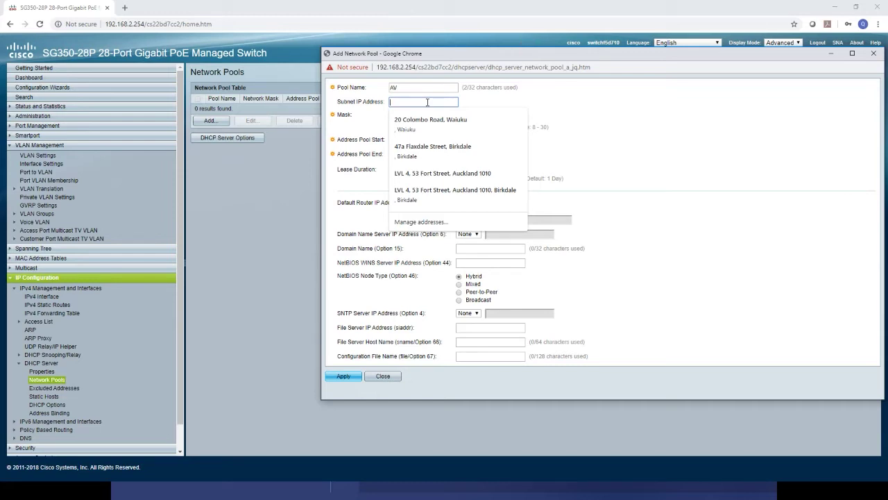
{"action": "type", "text": "192"}
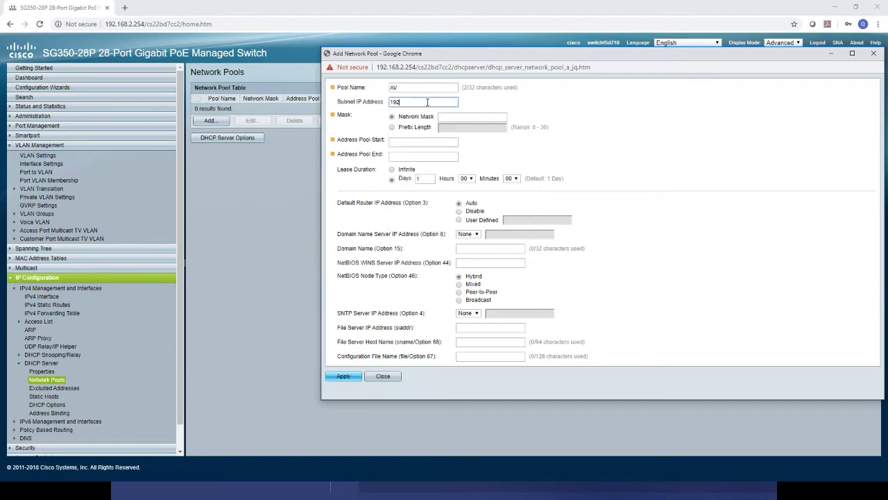
{"action": "type", "text": ".168.20.0"}
{"action": "left_click", "coordinate": [393, 128]}
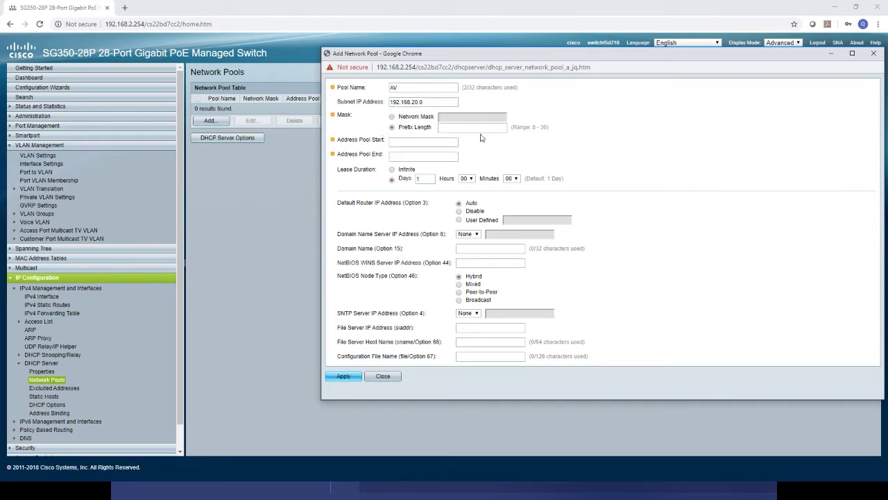
{"action": "type", "text": "24"}
{"action": "left_click", "coordinate": [407, 142]}
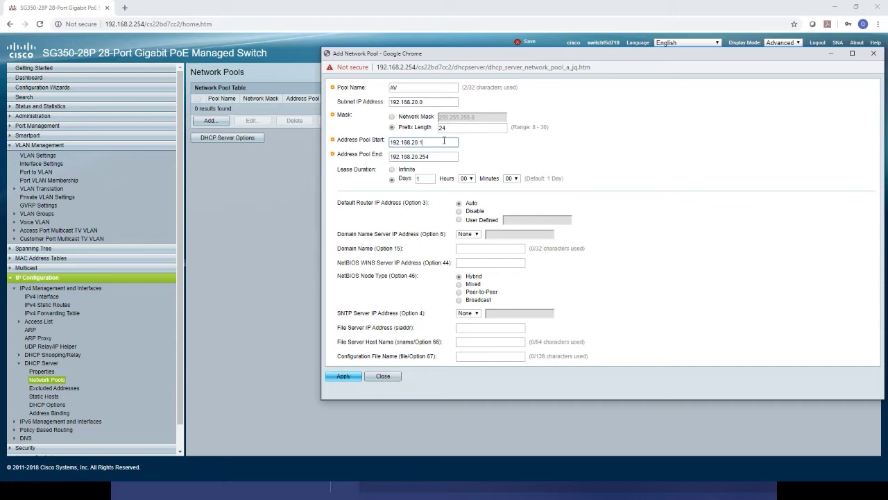
Set the AV pool range to 192.168.20.100–192.168.20.200, apply it and close the form.
{"action": "key", "text": "BackSpace"}
{"action": "type", "text": "100"}
{"action": "left_click", "coordinate": [451, 156]}
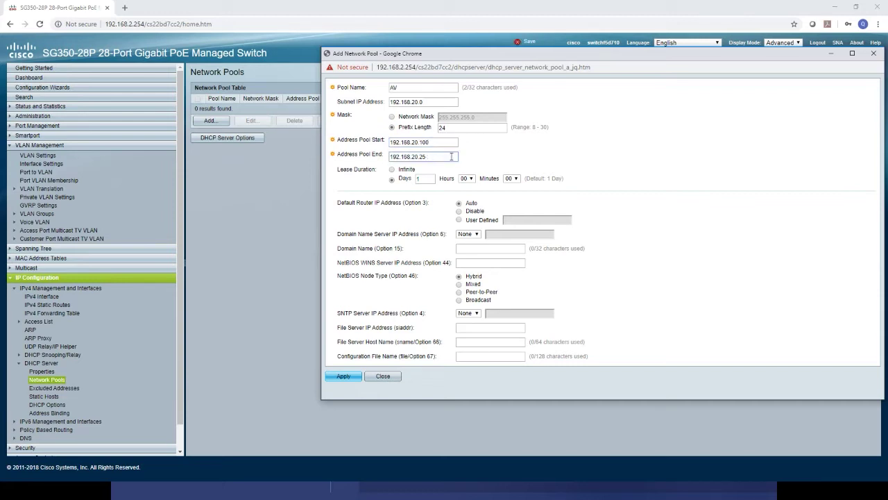
{"action": "key", "text": "BackSpace"}
{"action": "type", "text": "00"}
{"action": "left_click", "coordinate": [347, 378]}
{"action": "left_click", "coordinate": [347, 377]}
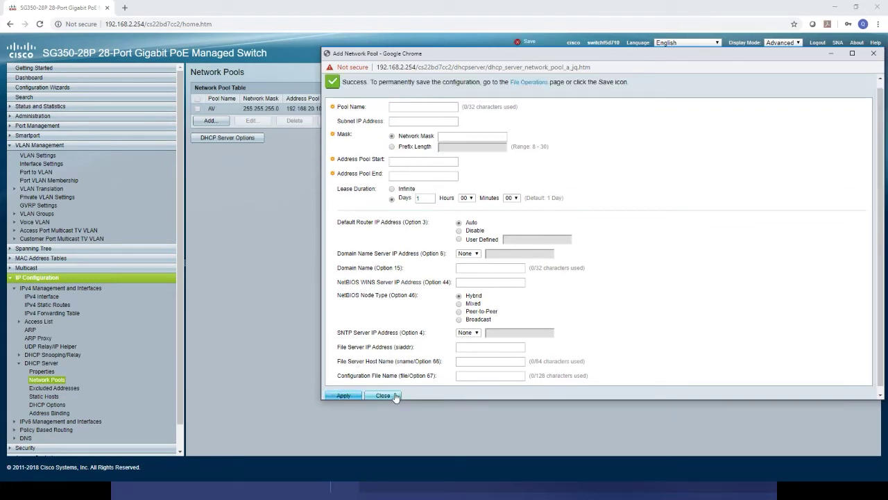
{"action": "left_click", "coordinate": [396, 397]}
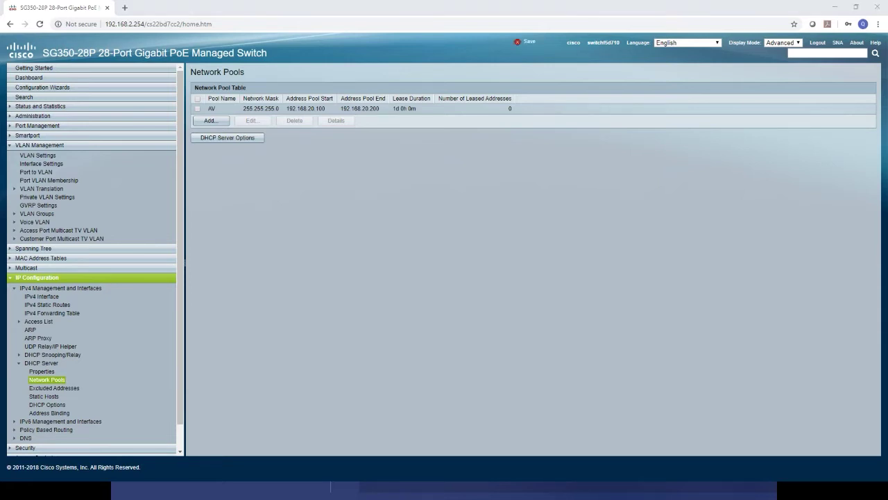
{"action": "key", "text": "alt+Tab"}
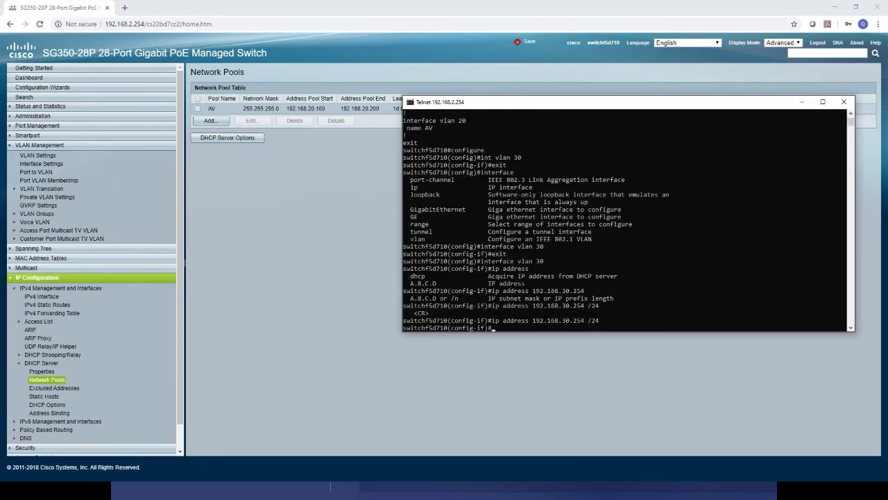
Exit VLAN 30 interface mode with Ctrl+Z and re-enter global configuration with configure.
{"action": "type", "text": "exit"}
{"action": "key", "text": "BackSpace"}
{"action": "key", "text": "BackSpace"}
{"action": "key", "text": "BackSpace"}
{"action": "key", "text": "BackSpace"}
{"action": "key", "text": "ctrl+z"}
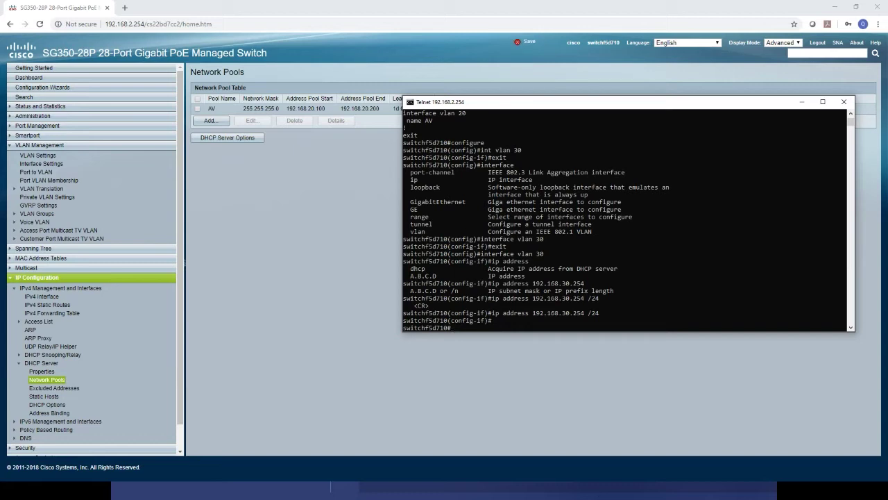
{"action": "type", "text": "configure"}
{"action": "key", "text": "Return"}
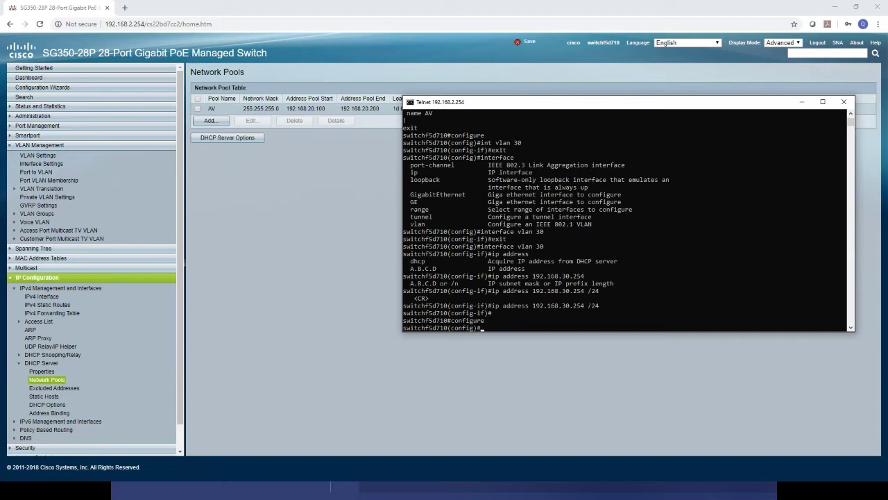
Create the DHCP pool with ip dhcp pool network Corporate, landing at the config-dhcp prompt.
{"action": "type", "text": "ip?"}
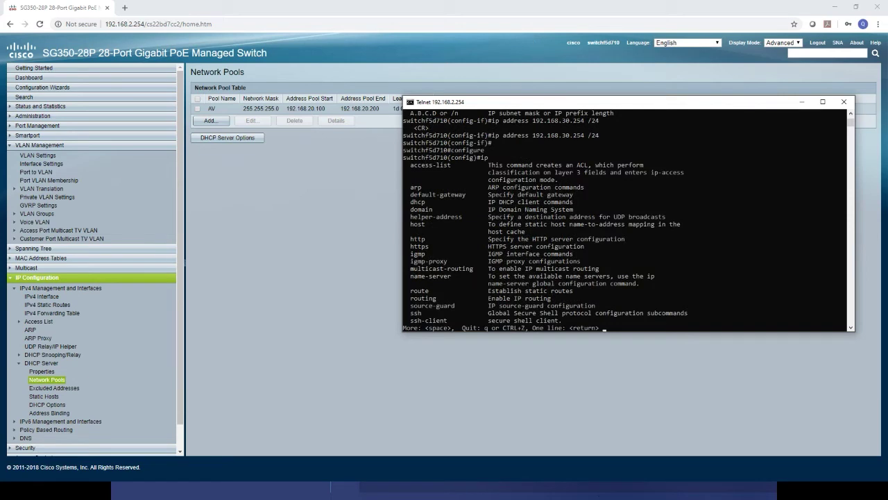
{"action": "key", "text": "space"}
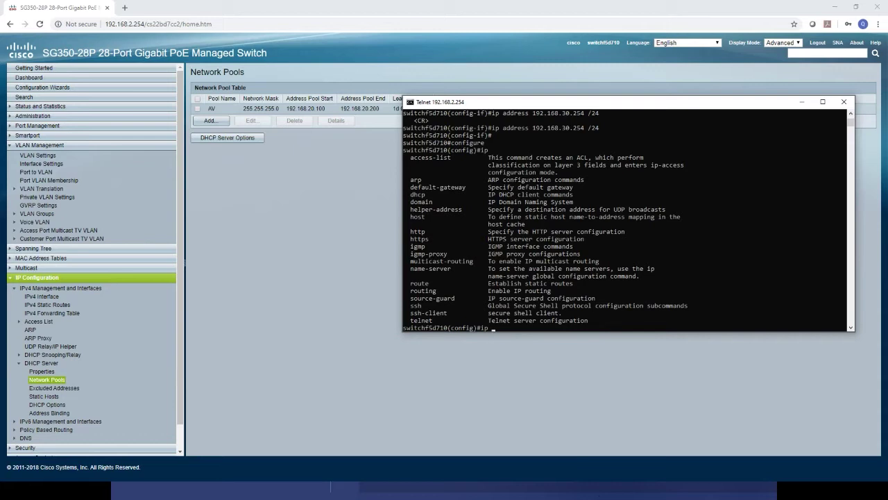
{"action": "type", "text": "dhcp pool "}
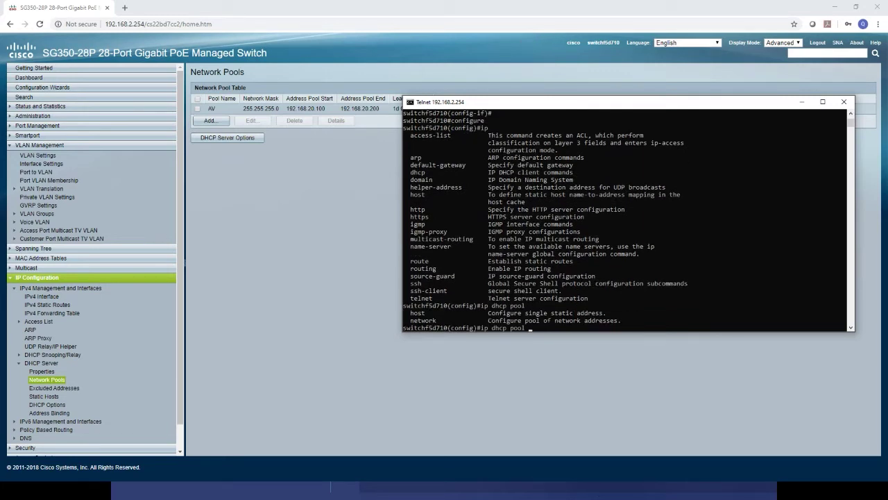
{"action": "type", "text": "?network ?"}
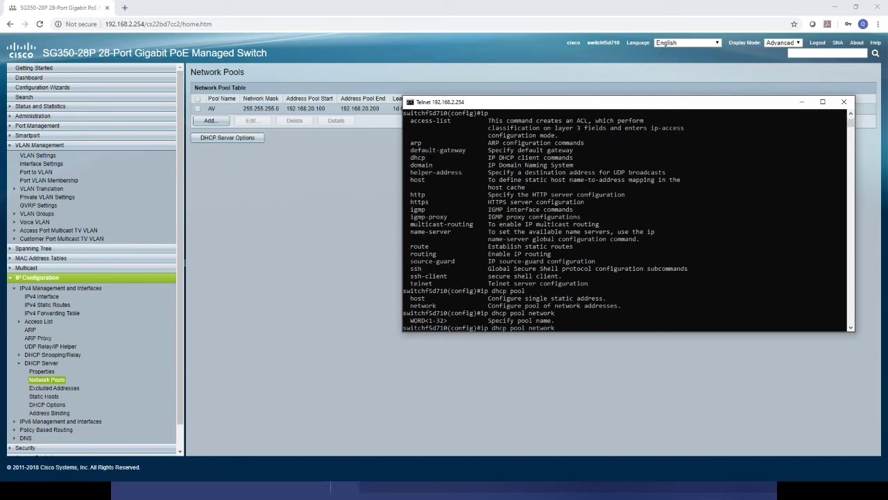
{"action": "type", "text": "Corporate"}
{"action": "key", "text": "Return"}
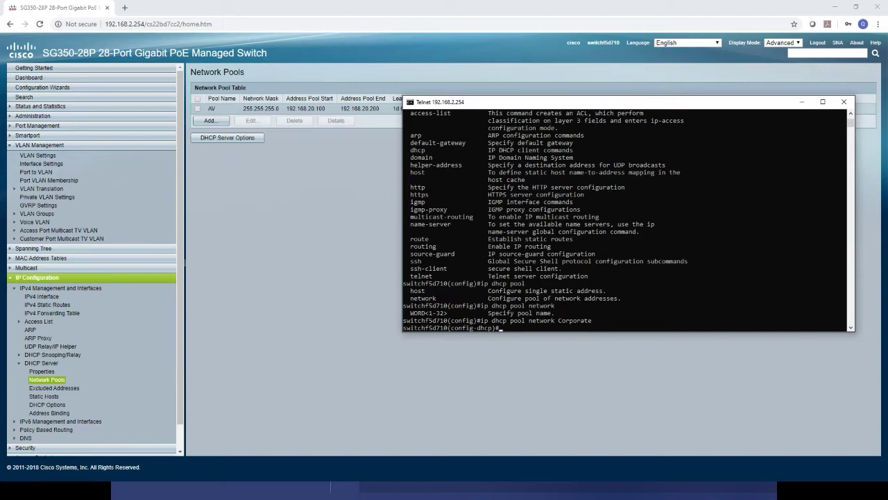
Try giving the Corporate pool the network address 192.168.30.0 with a /24 prefix.
{"action": "type", "text": "address ?"}
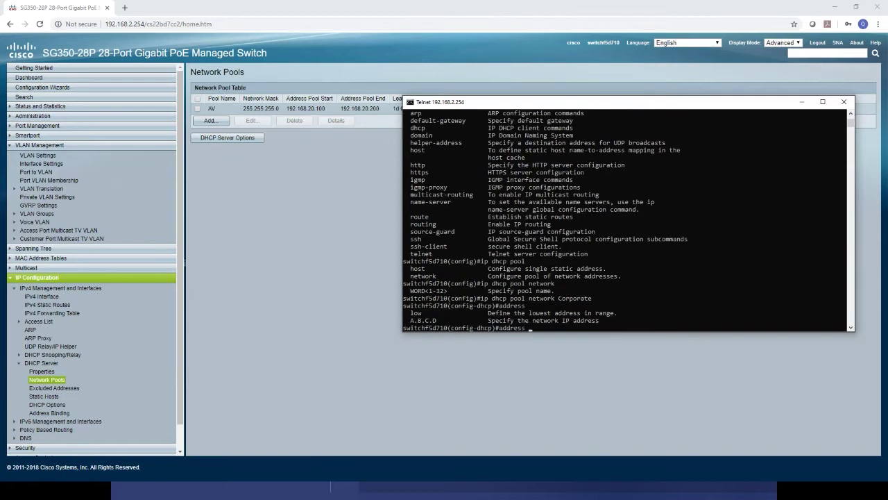
{"action": "type", "text": " 192.168.30.0"}
{"action": "key", "text": "Return"}
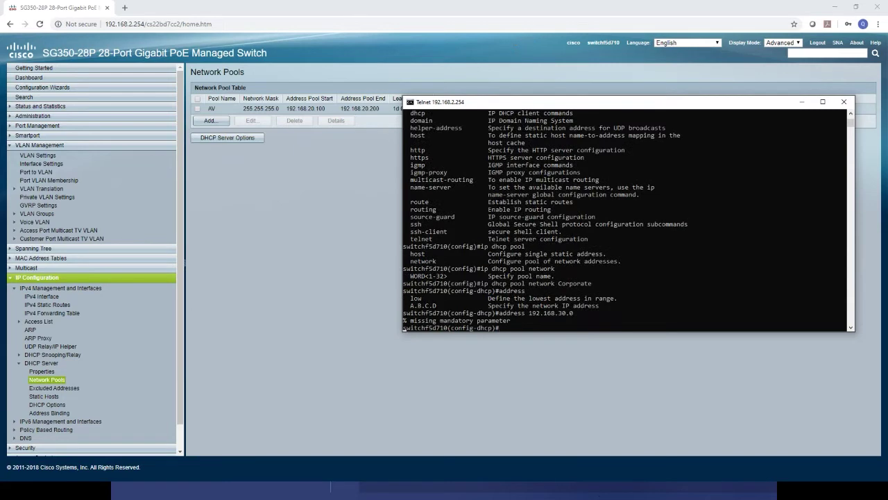
{"action": "key", "text": "Up"}
{"action": "type", "text": "/24"}
{"action": "key", "text": "Return"}
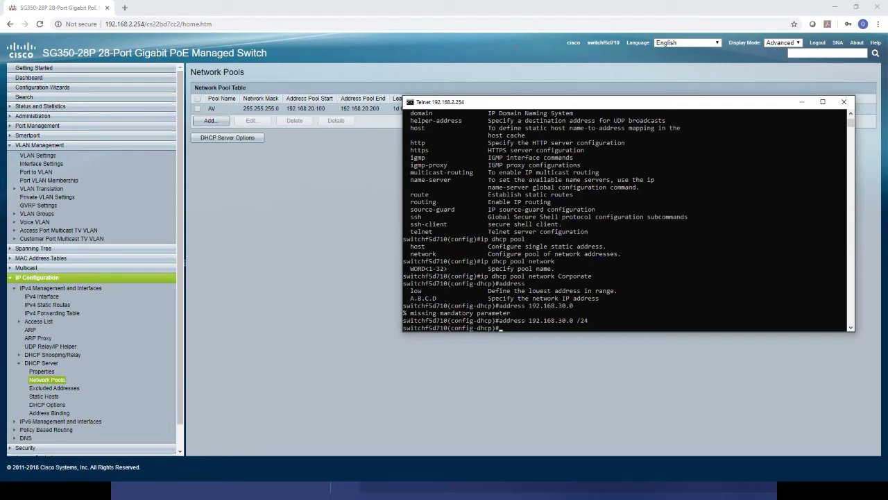
Set Corporate's range low 192.168.30.100 high 192.168.30.200 /24 and refresh the web Network Pools list.
{"action": "type", "text": "address ?"}
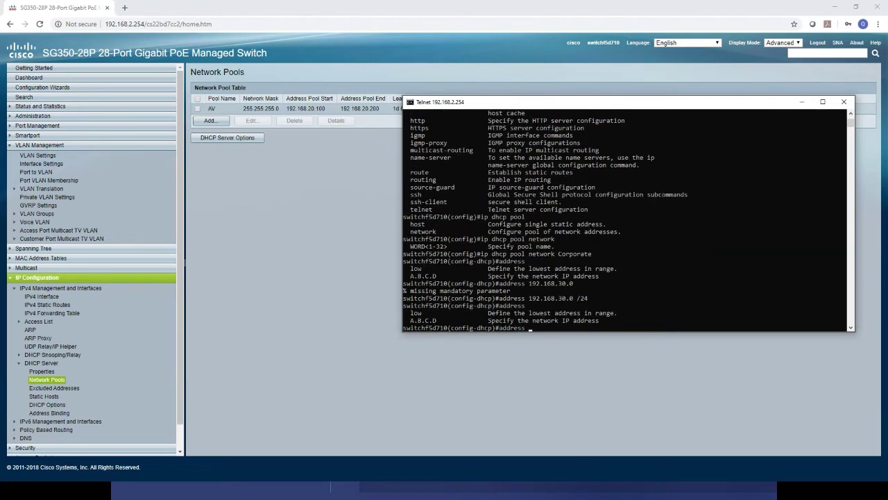
{"action": "type", "text": " low 192.168.30.100 ?"}
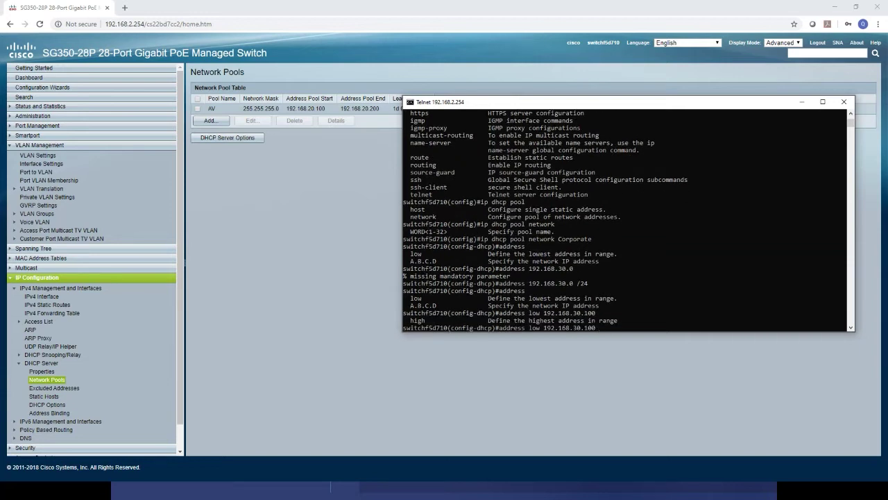
{"action": "type", "text": "high 192.168.30.200 ?"}
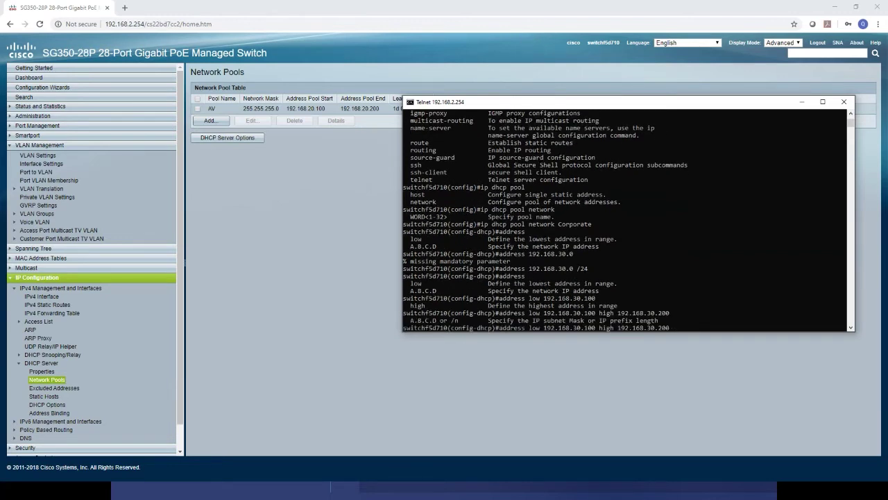
{"action": "type", "text": " /24"}
{"action": "key", "text": "Return"}
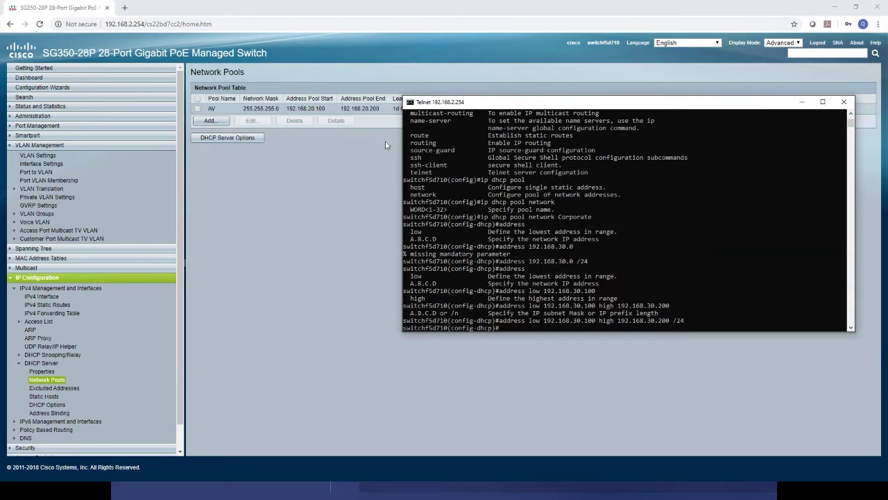
{"action": "left_click", "coordinate": [352, 254]}
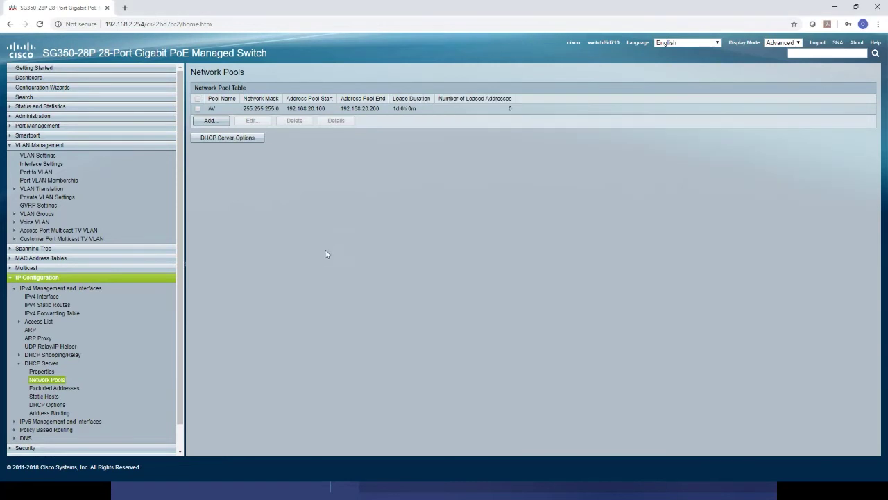
{"action": "left_click", "coordinate": [54, 379]}
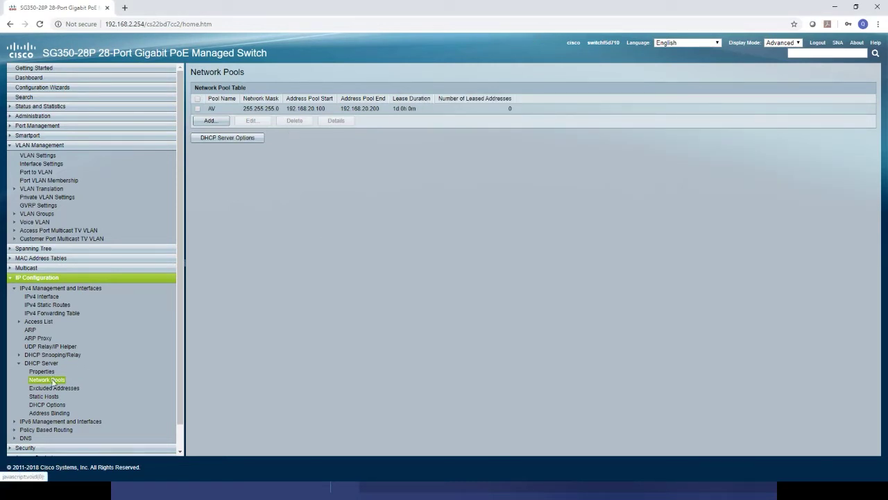
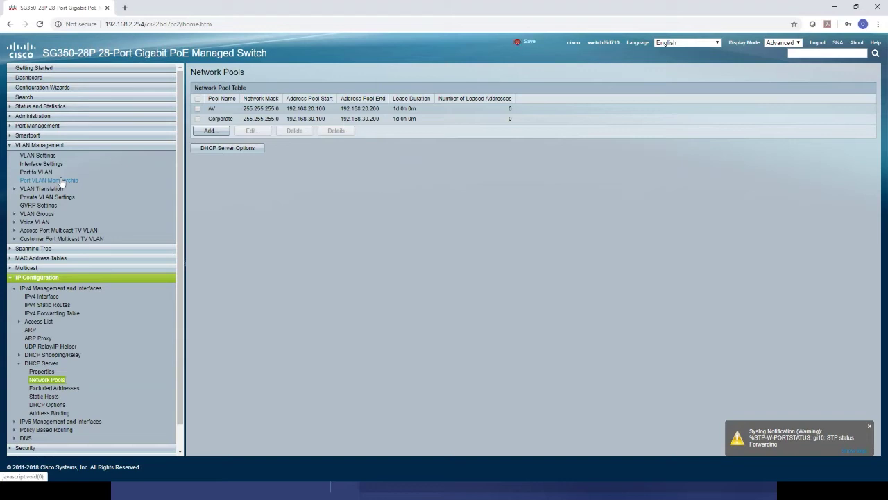
Open the Port VLAN Membership table and select port GE10 for editing.
{"action": "left_click", "coordinate": [13, 279]}
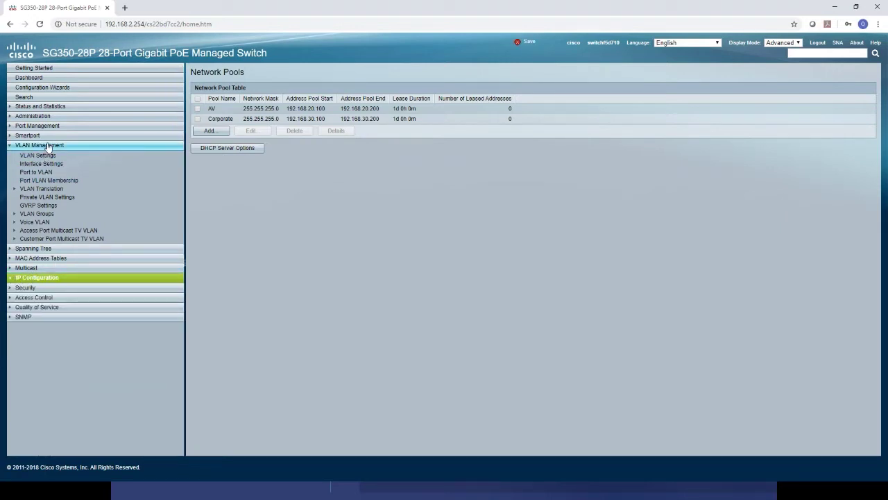
{"action": "left_click", "coordinate": [57, 181]}
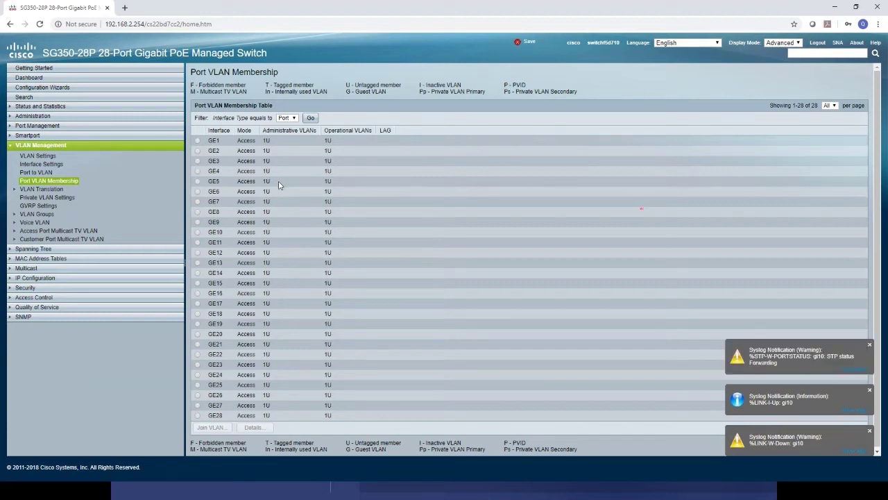
{"action": "left_click", "coordinate": [198, 234]}
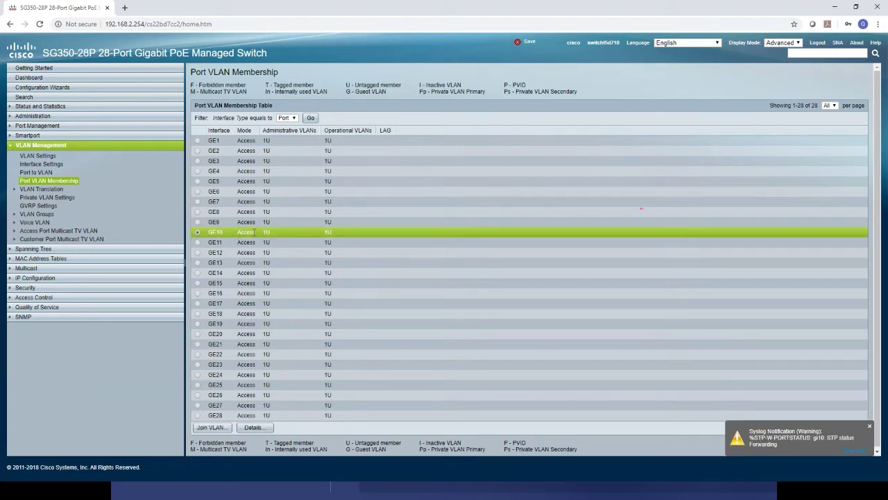
Join GE10 to VLAN 20 as its access VLAN and apply the change.
{"action": "left_click", "coordinate": [198, 232]}
{"action": "left_click", "coordinate": [234, 427]}
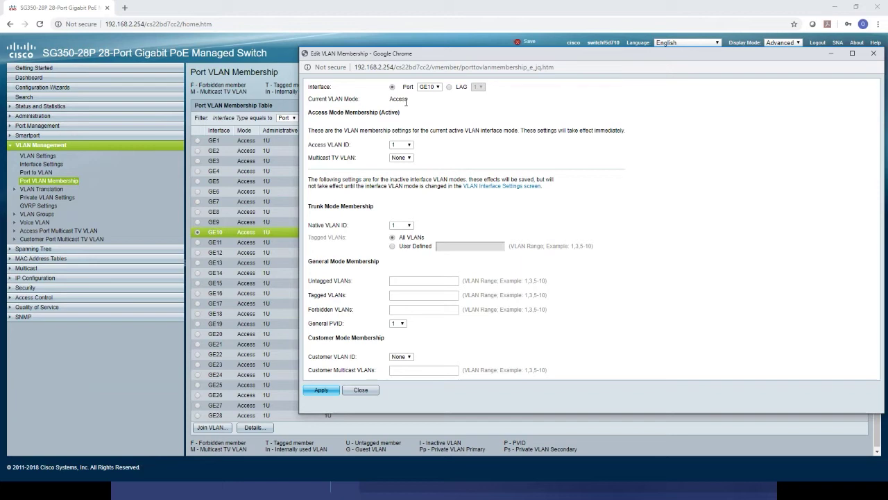
{"action": "left_click", "coordinate": [410, 146]}
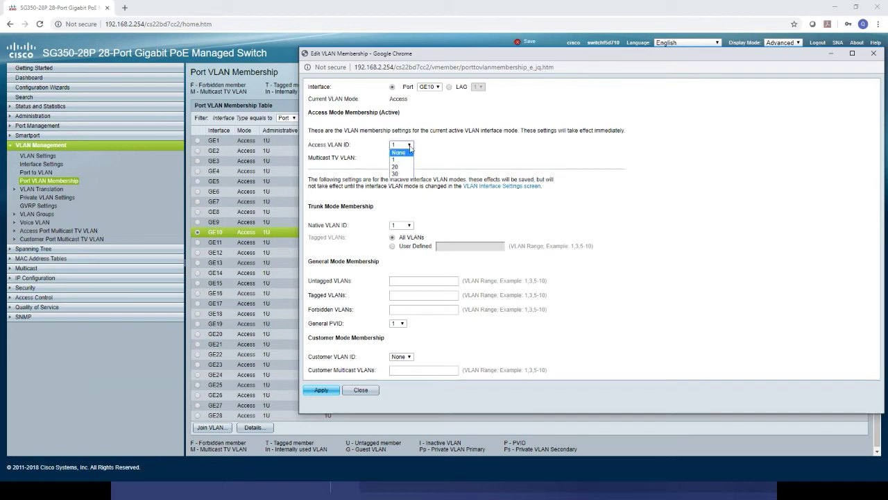
{"action": "left_click", "coordinate": [409, 146]}
{"action": "left_click", "coordinate": [410, 145]}
{"action": "left_click", "coordinate": [408, 167]}
{"action": "left_click", "coordinate": [319, 393]}
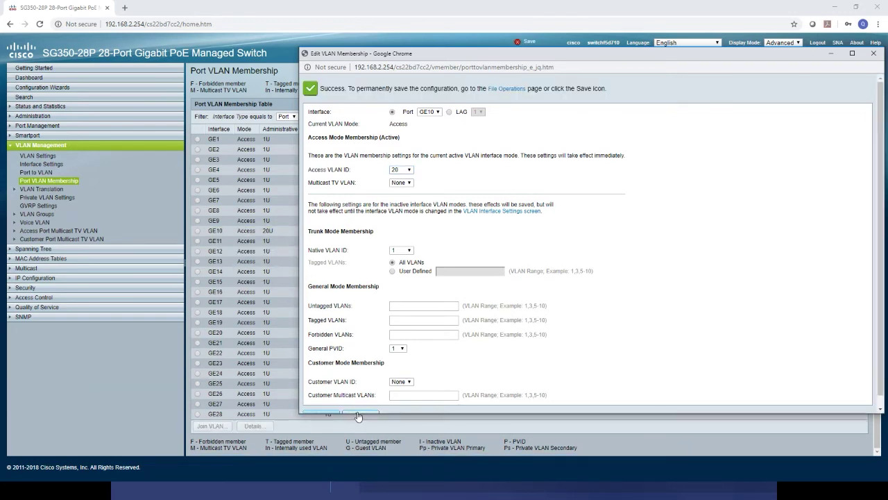
{"action": "left_click", "coordinate": [358, 415]}
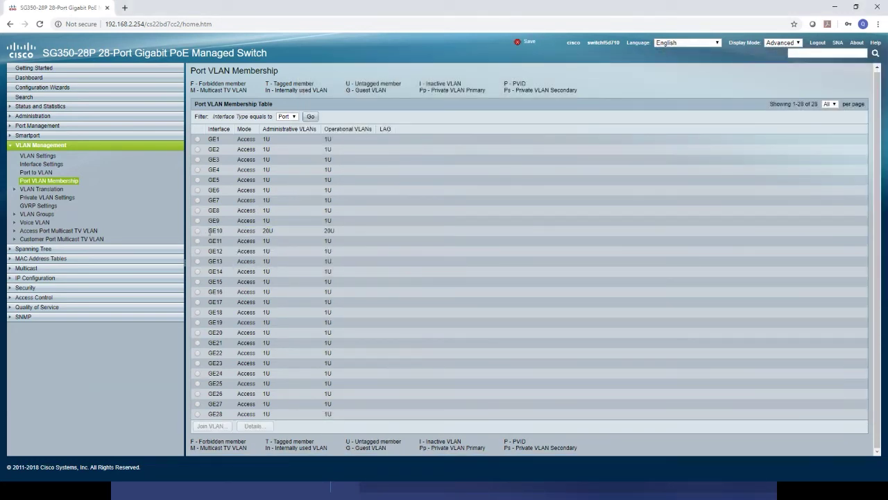
Confirm the GE10 row now shows 20U, then return to the Telnet console.
{"action": "left_click_drag", "start_coordinate": [210, 231], "coordinate": [341, 234]}
{"action": "left_click", "coordinate": [372, 235]}
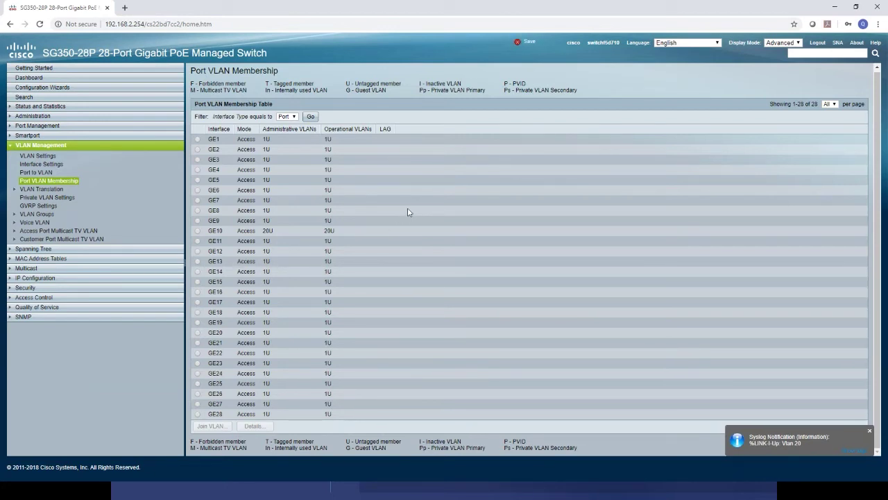
{"action": "key", "text": "alt+Tab"}
Exit the Corporate DHCP pool mode and list interface types with interface ?
{"action": "left_click", "coordinate": [590, 268]}
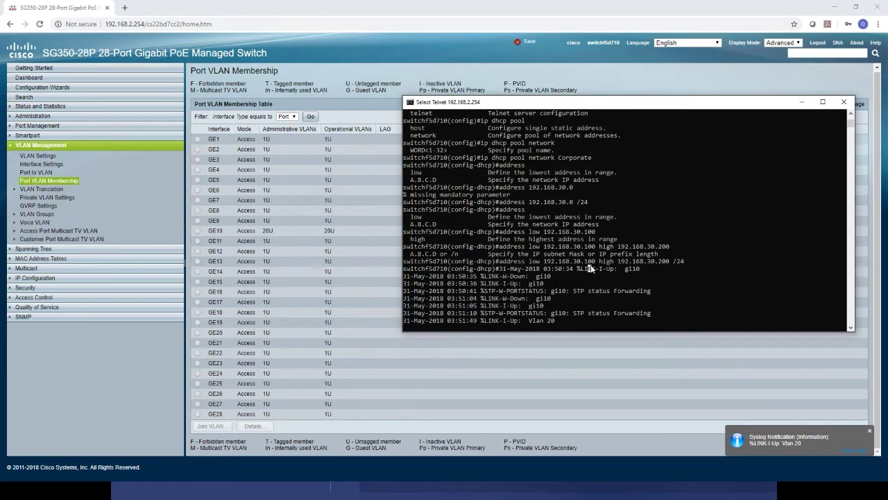
{"action": "key", "text": "Escape"}
{"action": "key", "text": "Return"}
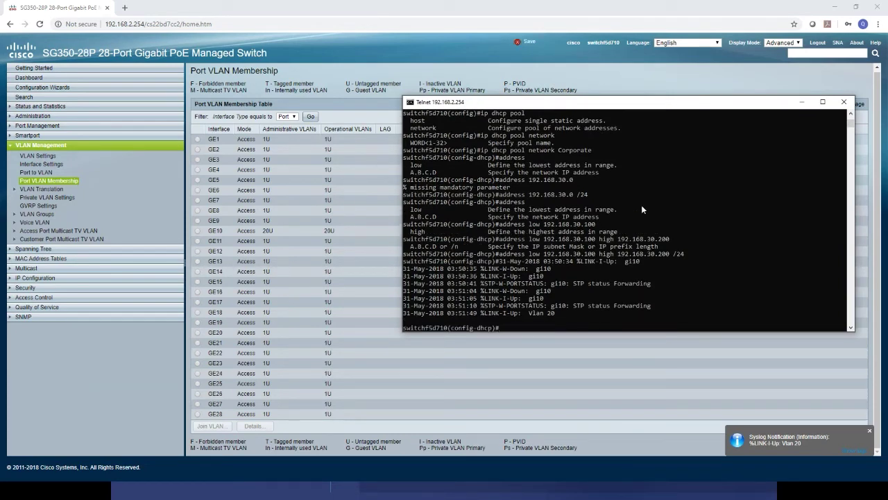
{"action": "type", "text": "exit"}
{"action": "key", "text": "Return"}
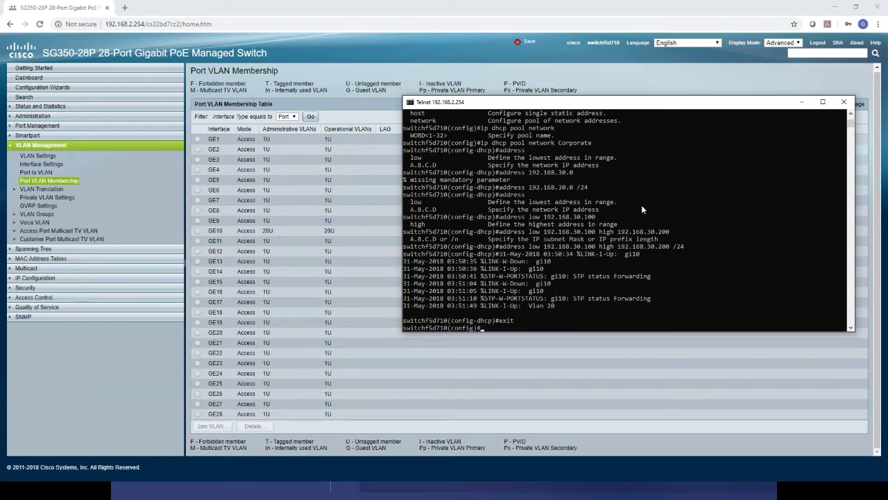
{"action": "type", "text": "interface ?"}
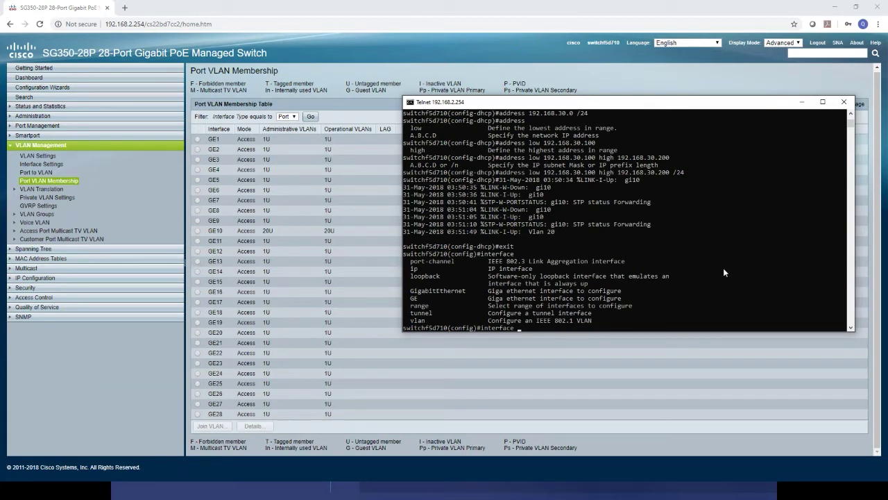
Enter interface range GE 10-15 configuration and show its subcommand help.
{"action": "type", "text": "range ?"}
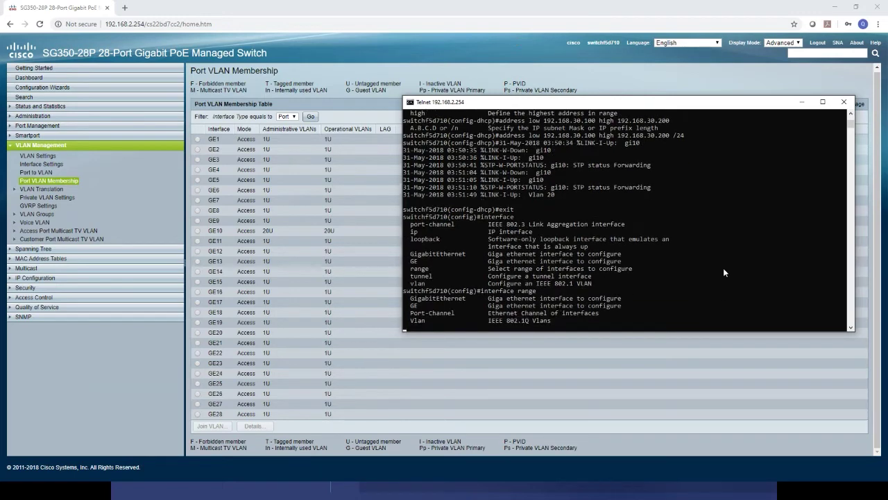
{"action": "type", "text": "GE"}
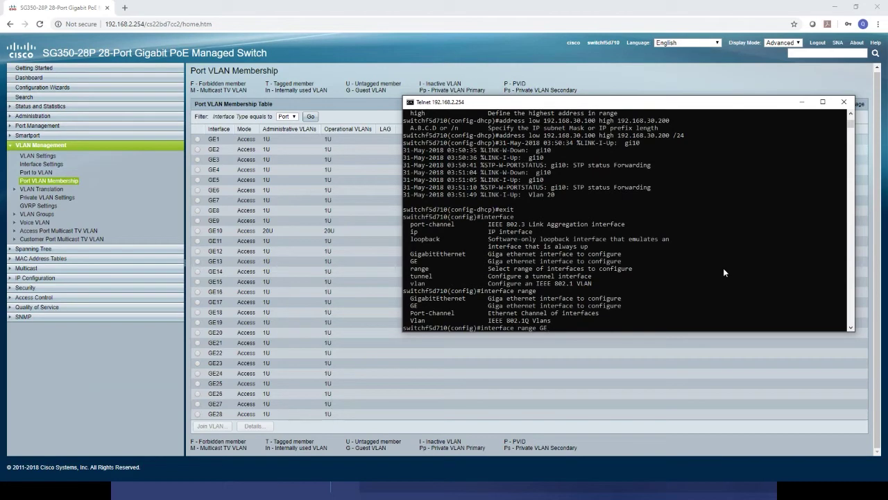
{"action": "type", "text": "?"}
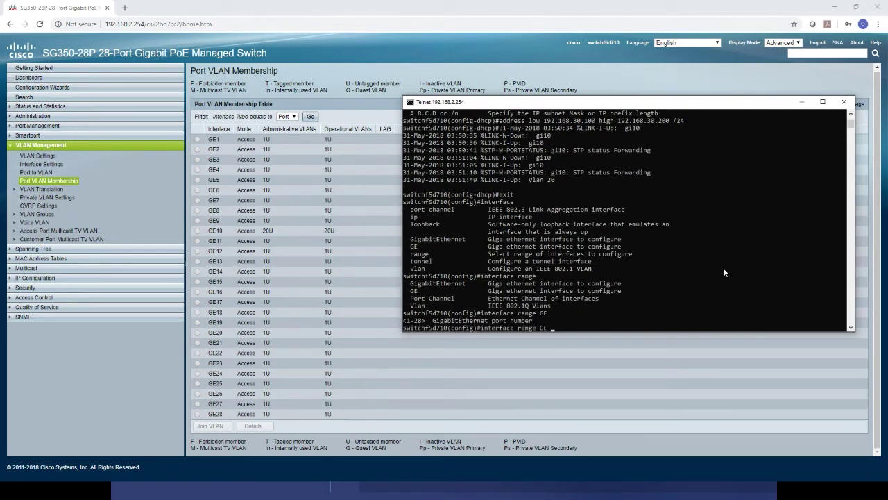
{"action": "type", "text": "10"}
{"action": "type", "text": "11,12"}
{"action": "key", "text": "BackSpace"}
{"action": "key", "text": "BackSpace"}
{"action": "key", "text": "BackSpace"}
{"action": "key", "text": "BackSpace"}
{"action": "key", "text": "BackSpace"}
{"action": "type", "text": "-15,23"}
{"action": "key", "text": "BackSpace"}
{"action": "key", "text": "BackSpace"}
{"action": "key", "text": "BackSpace"}
{"action": "key", "text": "Return"}
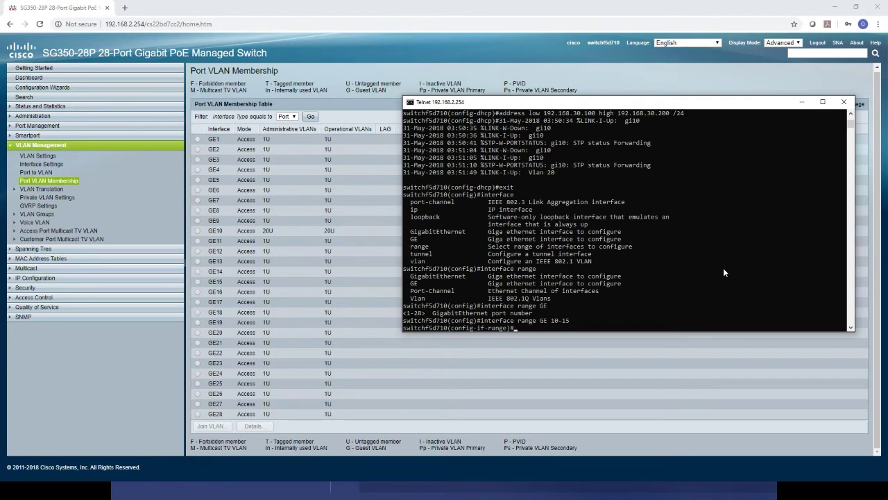
{"action": "type", "text": "?"}
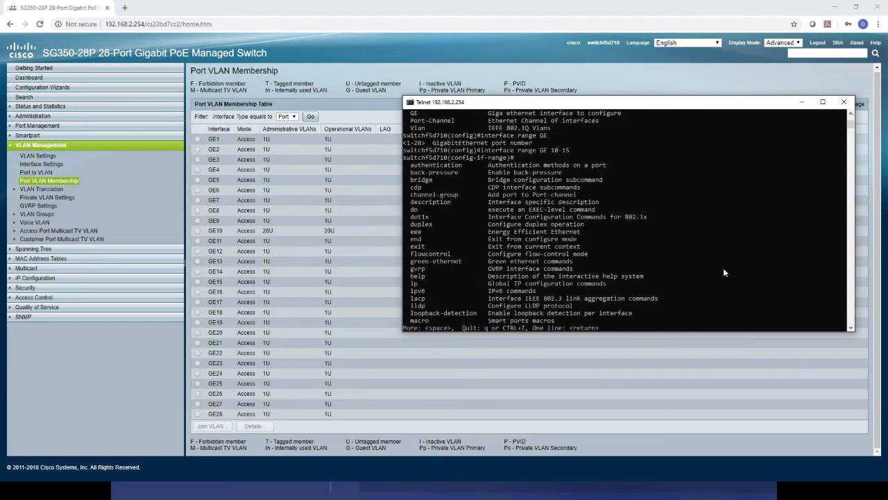
Assign ports GE 10-15 to access VLAN 20 with switchport access vlan 20.
{"action": "key", "text": "space"}
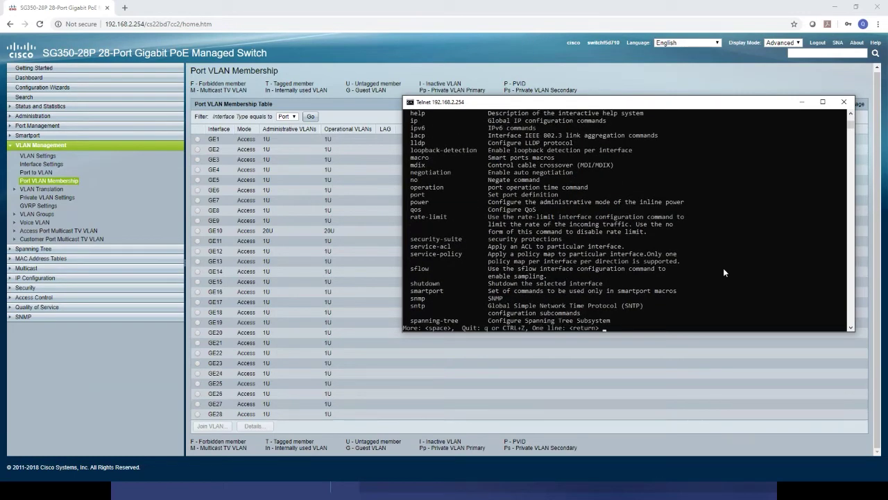
{"action": "key", "text": "space"}
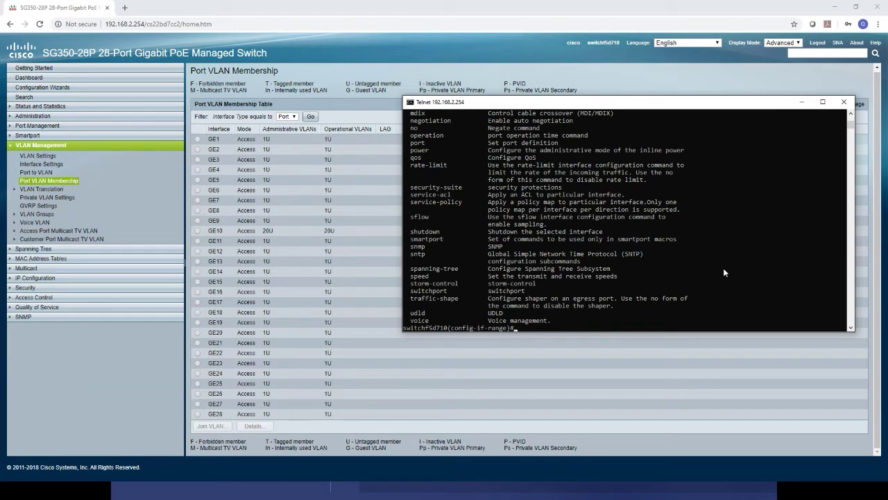
{"action": "type", "text": "switch"}
{"action": "type", "text": "port"}
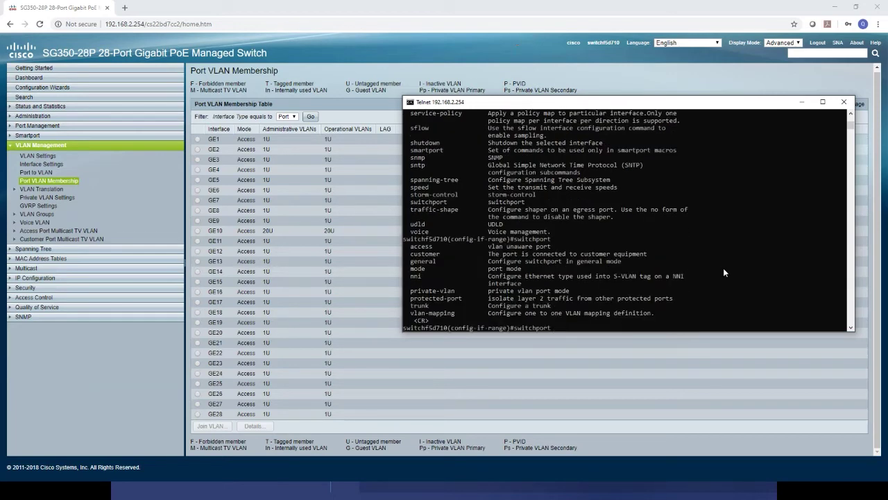
{"action": "type", "text": "?access ?"}
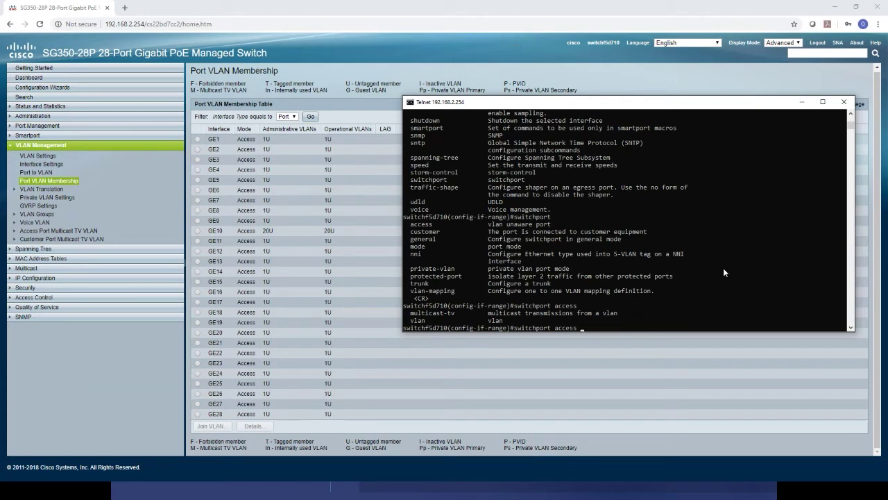
{"action": "type", "text": "vlan"}
{"action": "key", "text": "Return"}
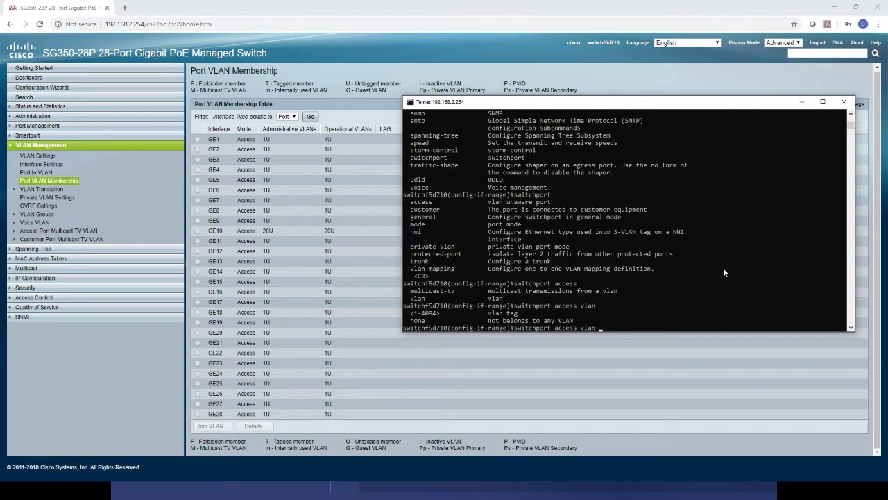
{"action": "type", "text": "20"}
{"action": "key", "text": "Return"}
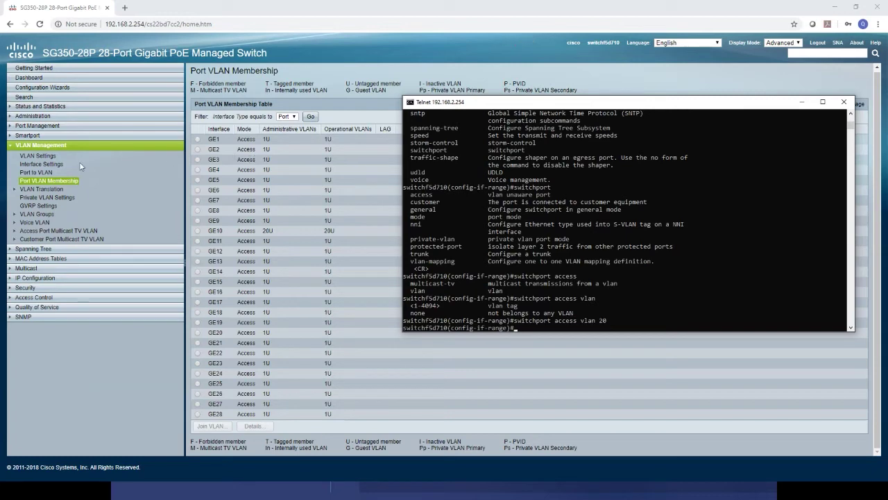
Reload Port VLAN Membership, verify GE10–GE15 show 20U, and return to Telnet.
{"action": "left_click", "coordinate": [48, 181]}
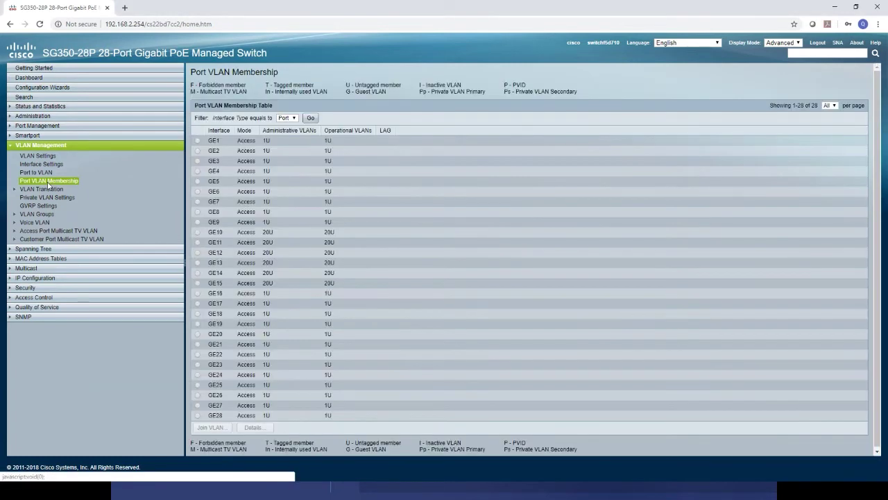
{"action": "left_click_drag", "start_coordinate": [339, 284], "coordinate": [206, 233]}
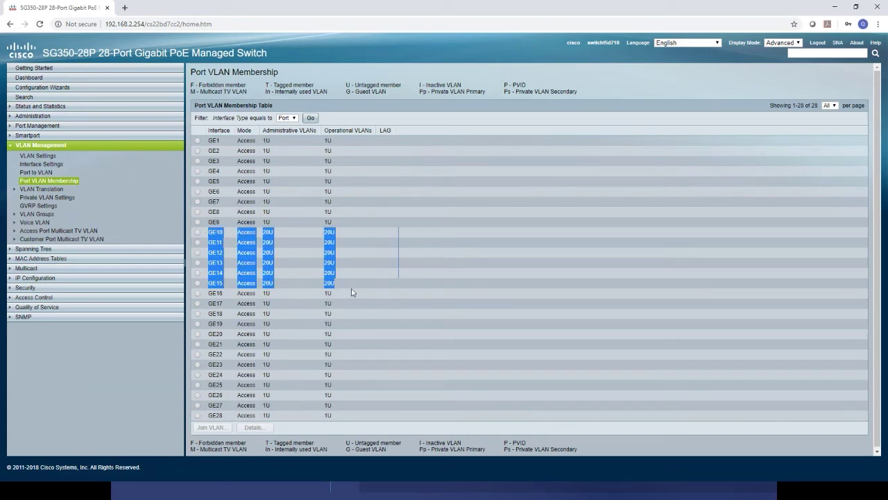
{"action": "left_click", "coordinate": [291, 240]}
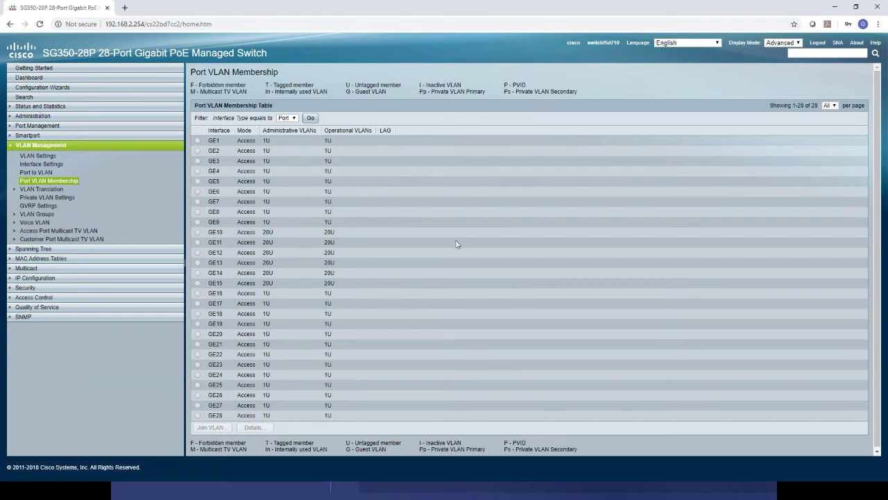
{"action": "left_click", "coordinate": [72, 182]}
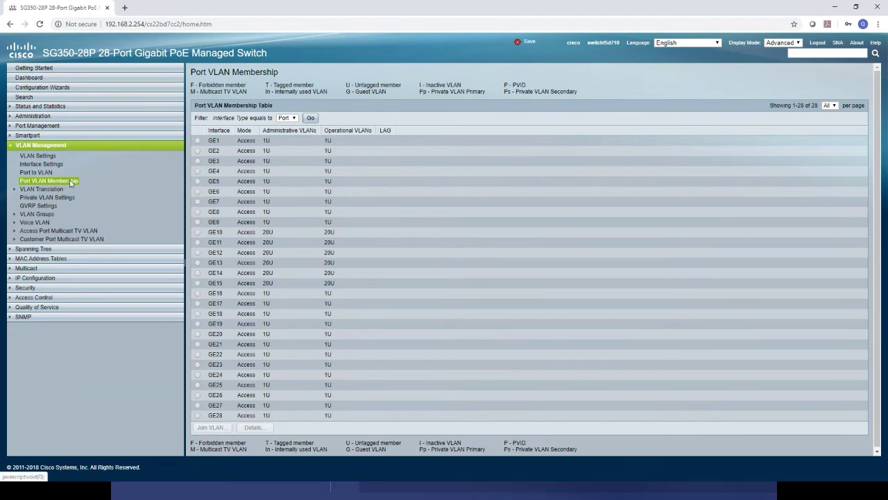
{"action": "key", "text": "alt+Tab"}
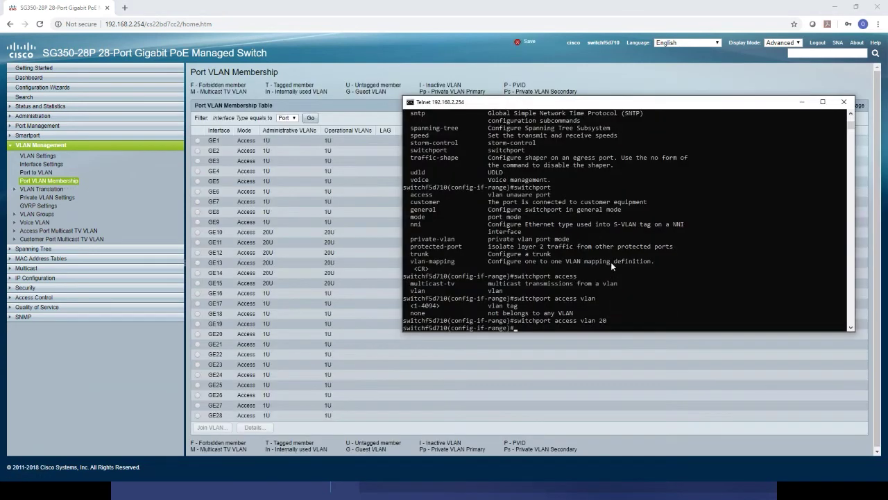
Put ports GE 16-21 on access VLAN 30 via int range ge 16-21, then exit.
{"action": "type", "text": "exit"}
{"action": "key", "text": "Return"}
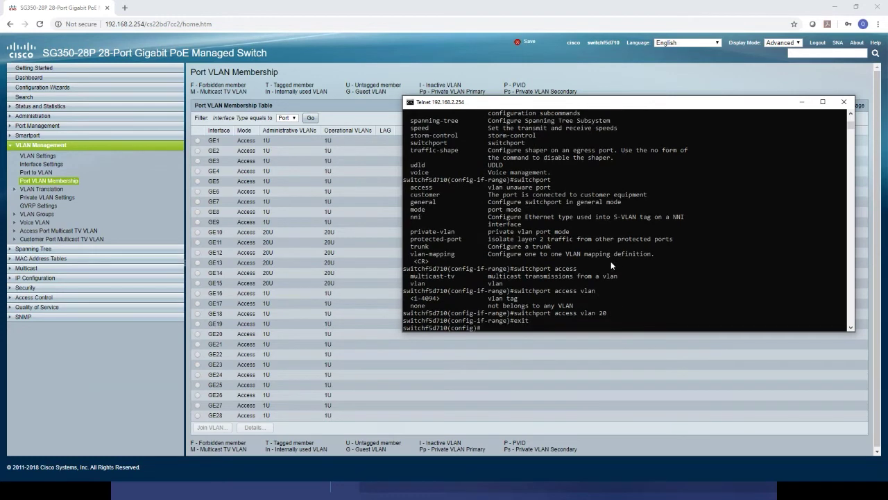
{"action": "type", "text": "switchport"}
{"action": "key", "text": "BackSpace"}
{"action": "key", "text": "BackSpace"}
{"action": "key", "text": "BackSpace"}
{"action": "key", "text": "BackSpace"}
{"action": "key", "text": "BackSpace"}
{"action": "key", "text": "BackSpace"}
{"action": "key", "text": "BackSpace"}
{"action": "key", "text": "BackSpace"}
{"action": "key", "text": "BackSpace"}
{"action": "key", "text": "BackSpace"}
{"action": "key", "text": "BackSpace"}
{"action": "type", "text": "int range ge"}
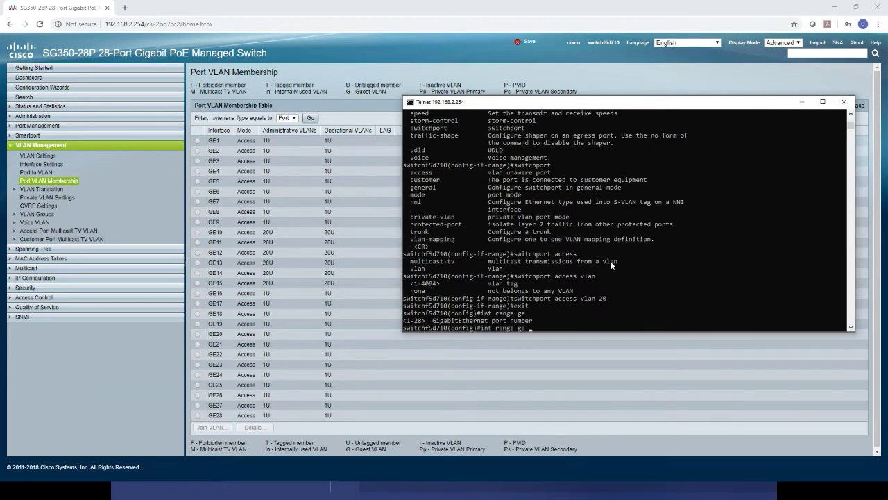
{"action": "type", "text": "? 16-21"}
{"action": "key", "text": "Return"}
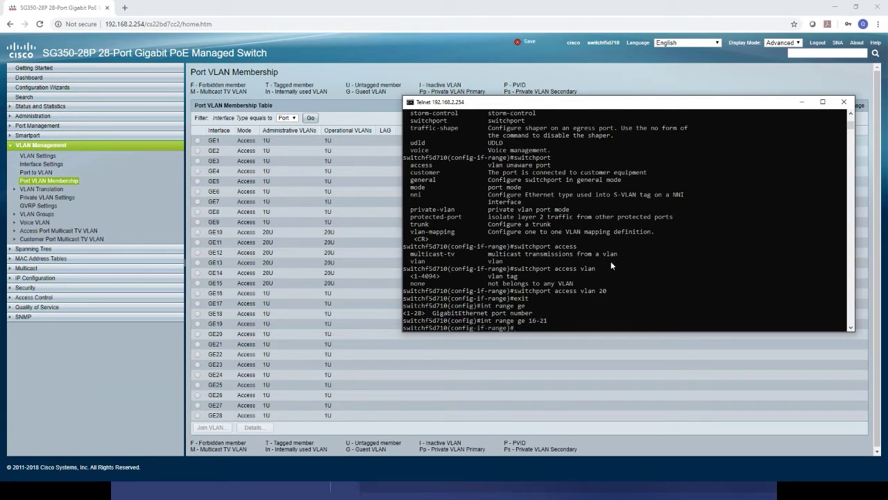
{"action": "type", "text": "switchport access vlan 30"}
{"action": "key", "text": "Return"}
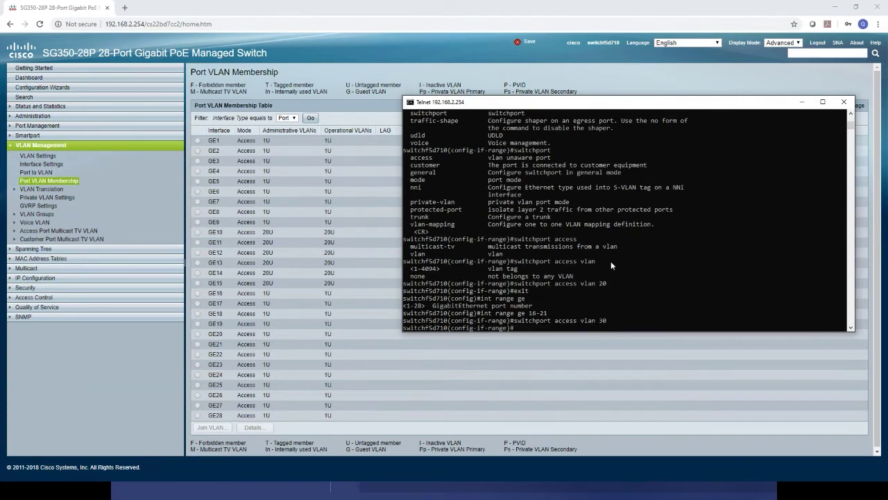
{"action": "type", "text": "exit"}
{"action": "key", "text": "Return"}
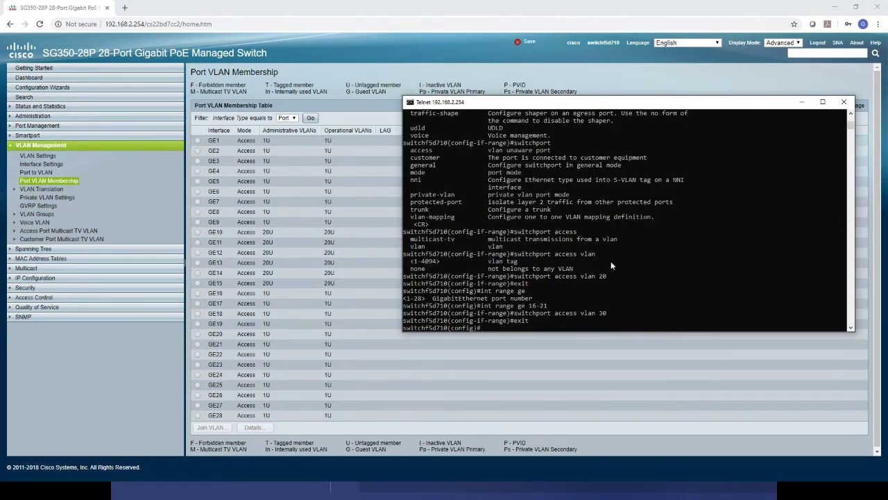
Reload Port VLAN Membership and check GE16–GE21 now show 30U.
{"action": "left_click", "coordinate": [66, 180]}
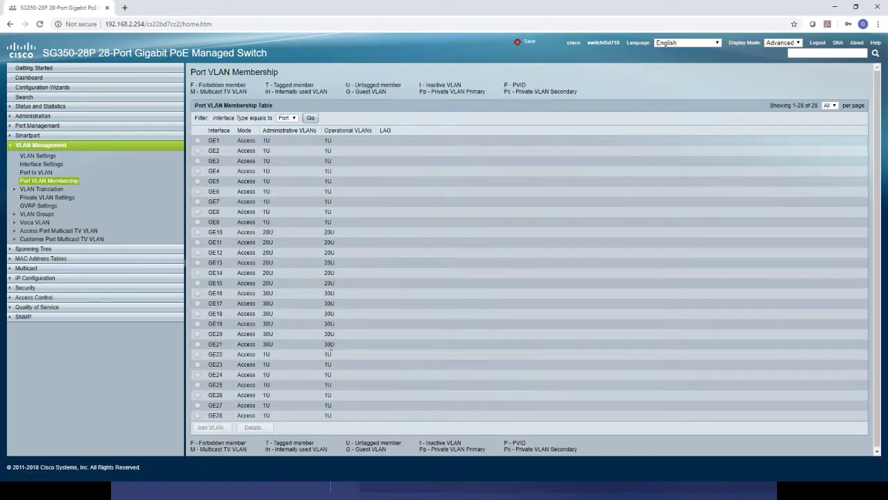
{"action": "left_click_drag", "start_coordinate": [339, 347], "coordinate": [206, 294]}
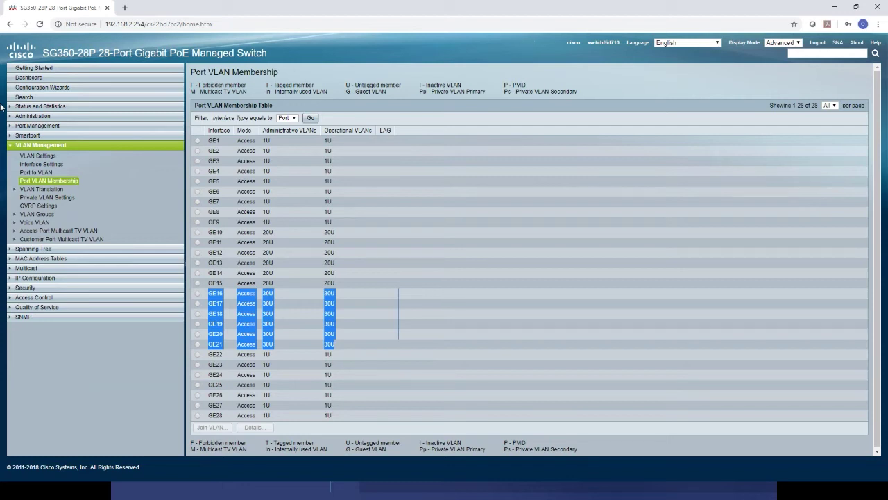
In Interface Settings, change GE28's interface VLAN mode from Access to Trunk and apply.
{"action": "left_click", "coordinate": [43, 167]}
{"action": "scroll", "coordinate": [336, 331], "scroll_direction": "down", "scroll_amount": 1}
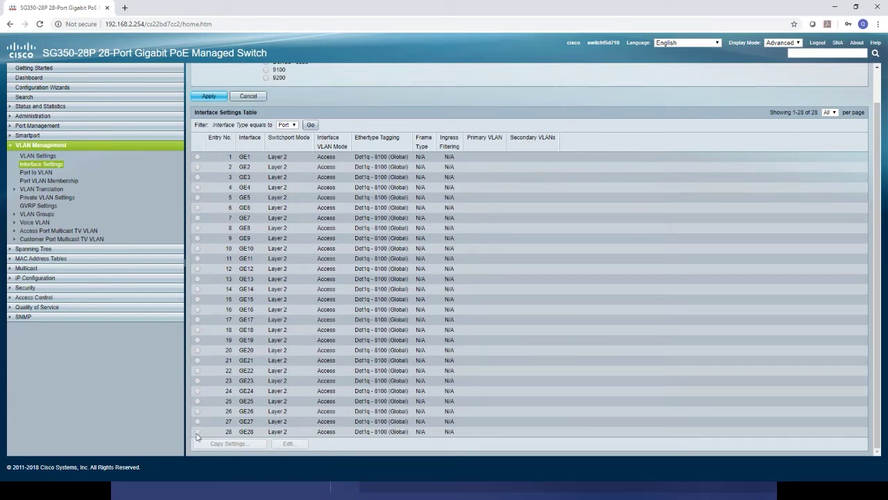
{"action": "left_click", "coordinate": [197, 432]}
{"action": "scroll", "coordinate": [303, 365], "scroll_direction": "up", "scroll_amount": 1}
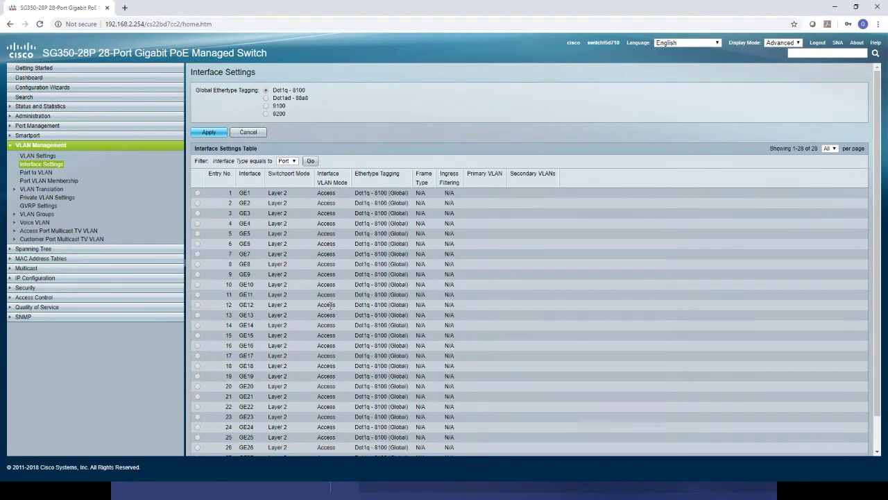
{"action": "scroll", "coordinate": [330, 306], "scroll_direction": "down", "scroll_amount": 1}
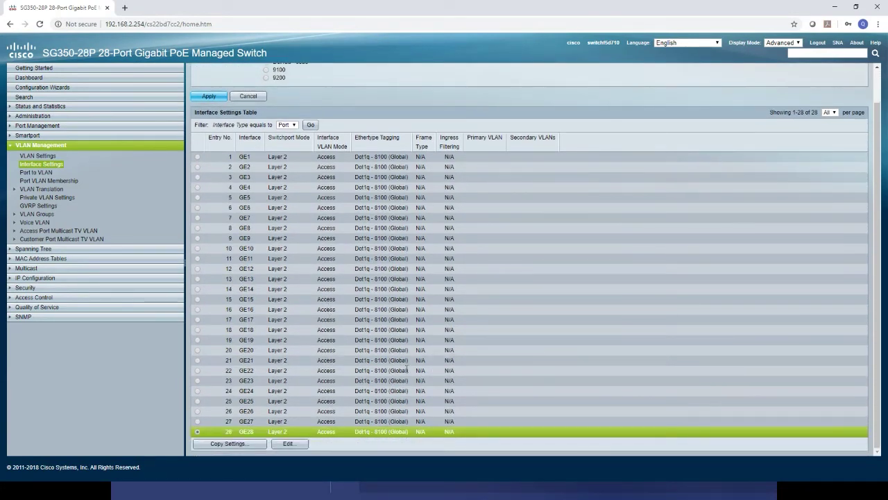
{"action": "left_click", "coordinate": [288, 445]}
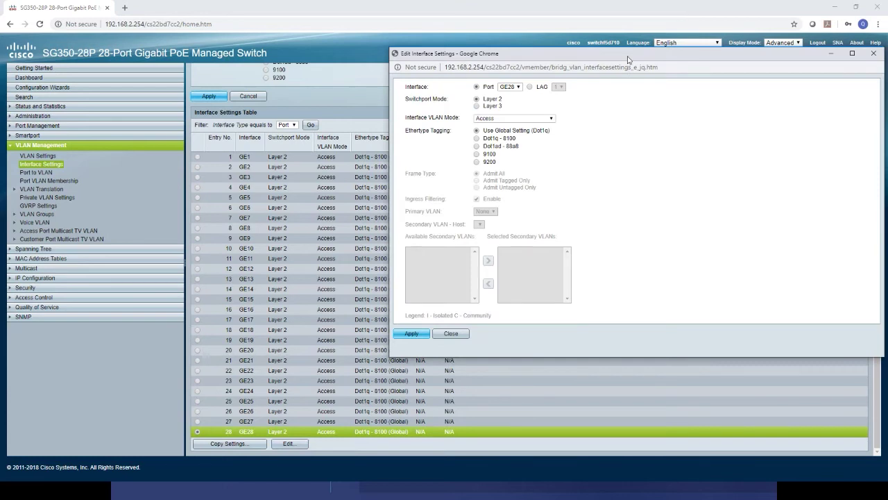
{"action": "left_click_drag", "start_coordinate": [631, 55], "coordinate": [613, 59]}
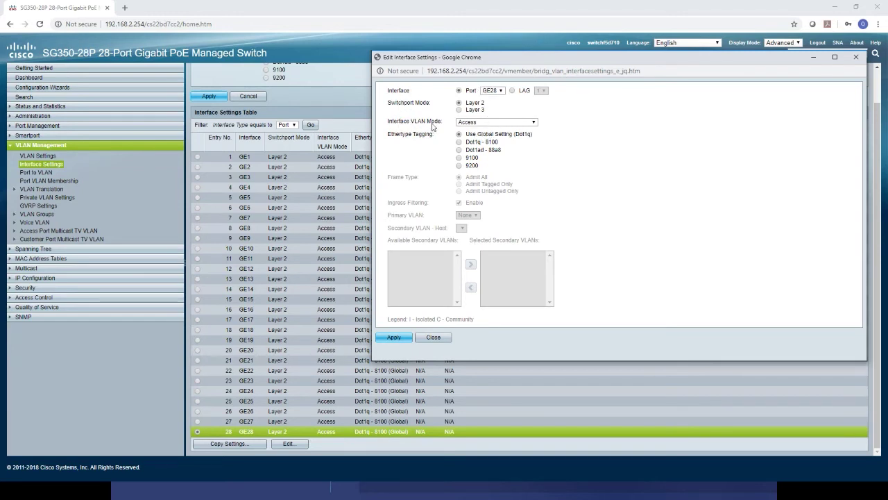
{"action": "left_click", "coordinate": [476, 125]}
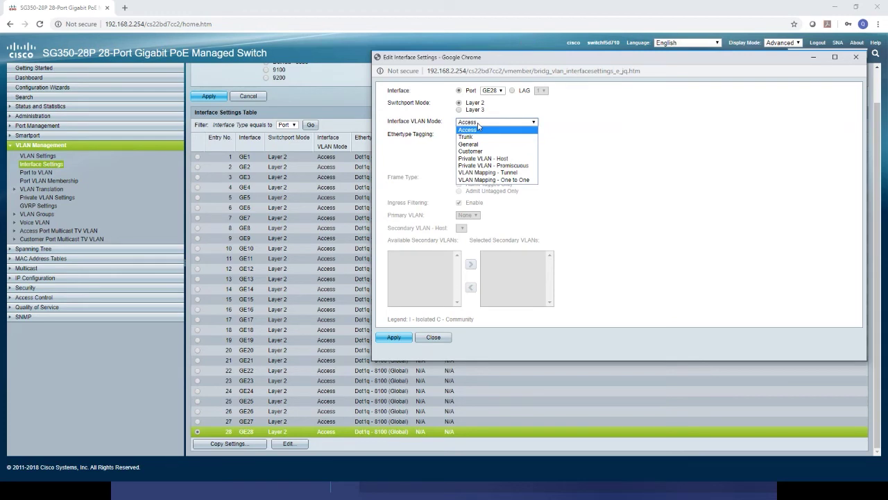
{"action": "left_click", "coordinate": [479, 137]}
{"action": "left_click", "coordinate": [394, 356]}
{"action": "left_click", "coordinate": [433, 358]}
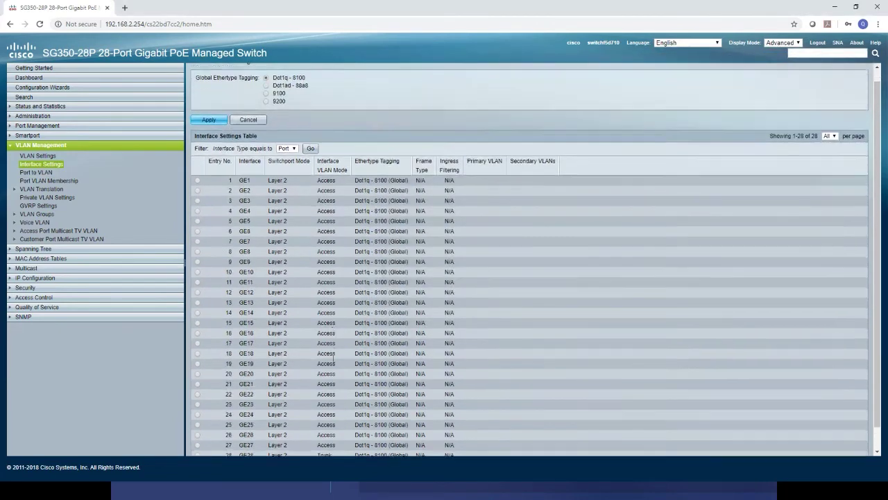
{"action": "scroll", "coordinate": [334, 358], "scroll_direction": "down", "scroll_amount": 1}
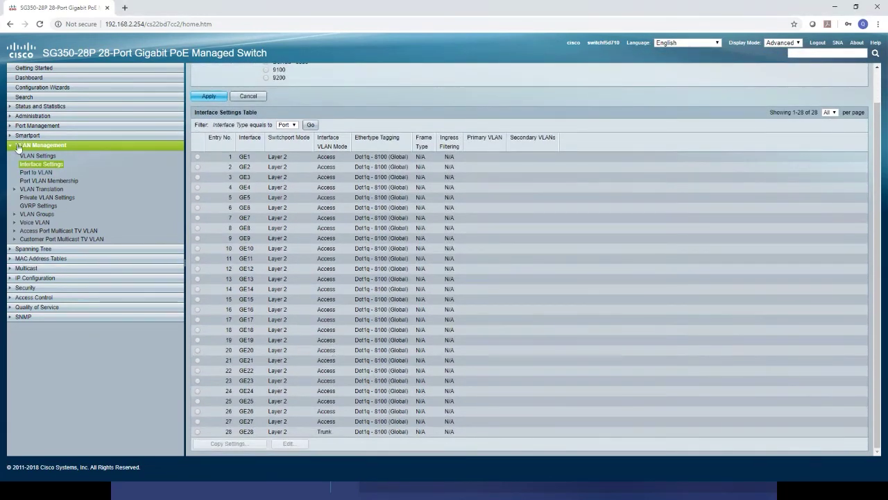
Open Port VLAN Membership and check GE28's operational VLAN entries, including 1U.
{"action": "left_click", "coordinate": [43, 180]}
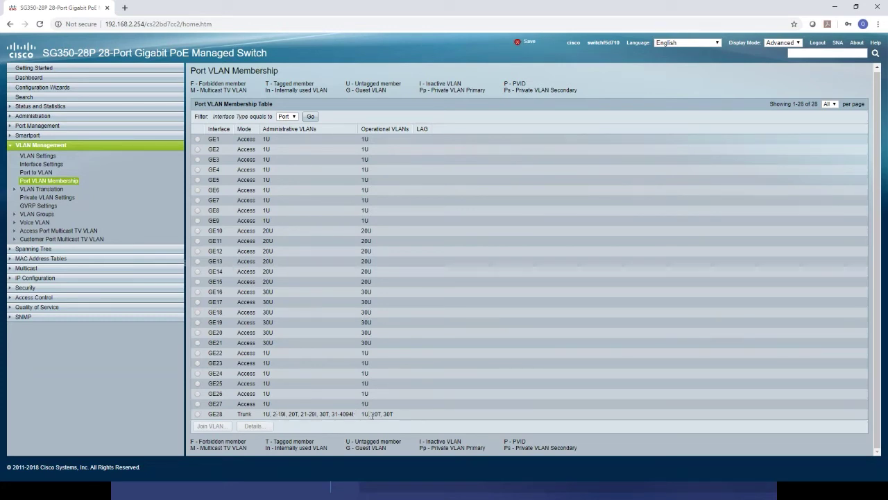
{"action": "double_click", "coordinate": [365, 414]}
{"action": "left_click", "coordinate": [404, 414]}
Set GE27 to trunk with int ge 27 and switchport mode trunk, then reload membership.
{"action": "key", "text": "alt+Tab"}
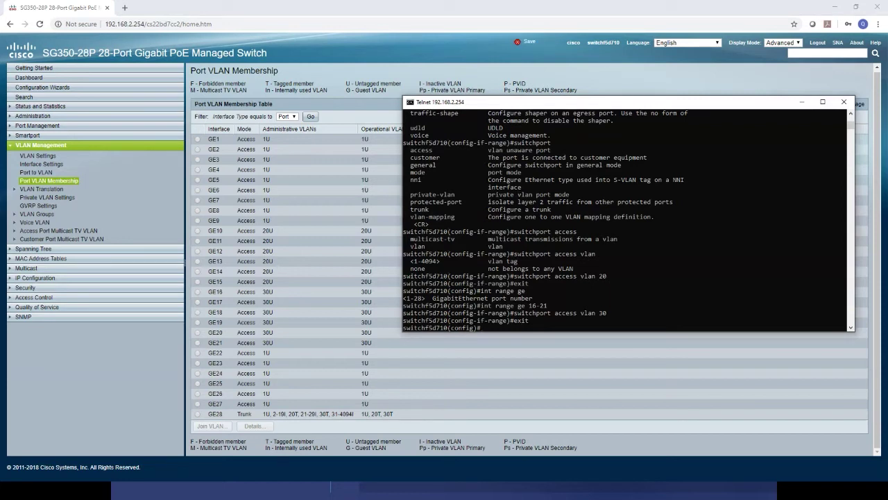
{"action": "type", "text": "int ge 27"}
{"action": "key", "text": "Return"}
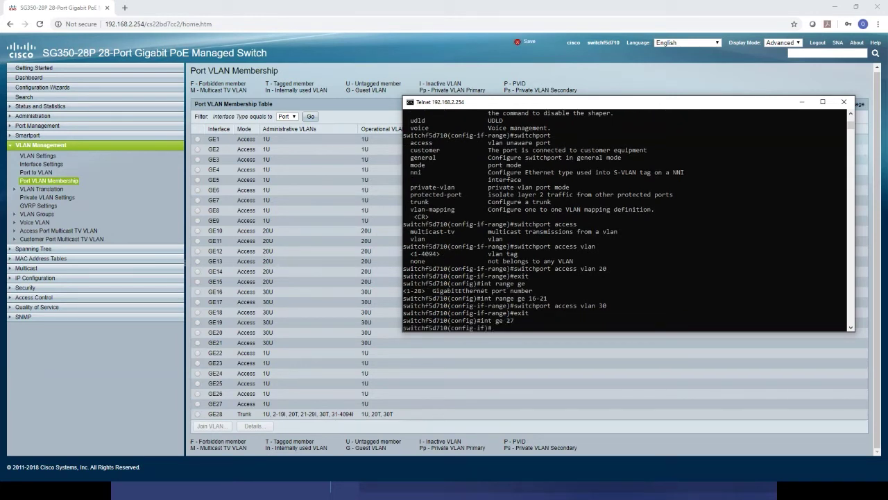
{"action": "type", "text": "switchpor"}
{"action": "type", "text": "t ?"}
{"action": "type", "text": "mode"}
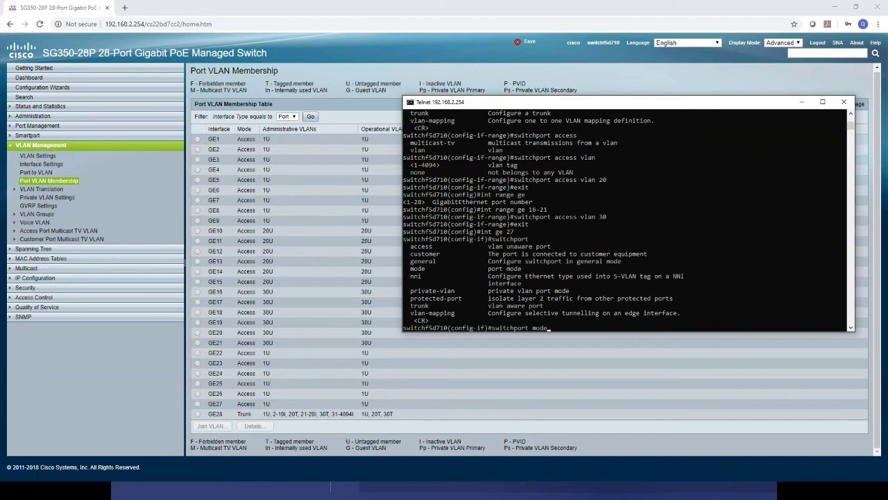
{"action": "type", "text": " ?"}
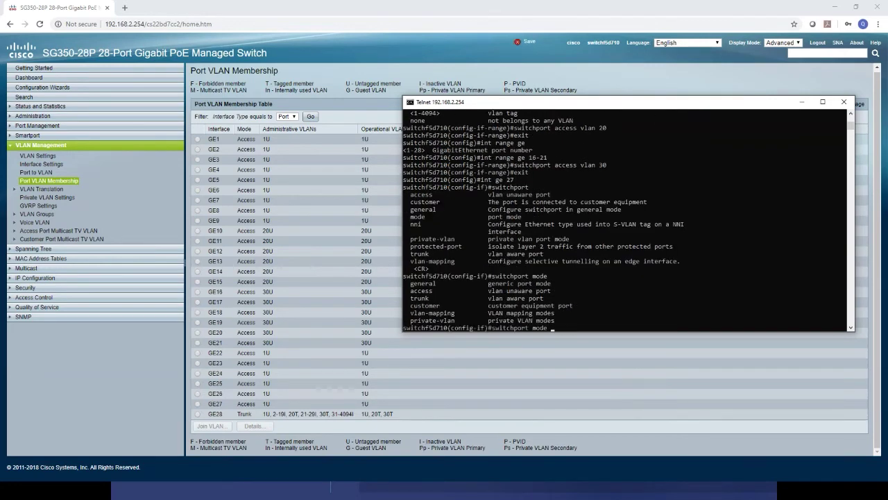
{"action": "type", "text": "trunk"}
{"action": "key", "text": "Return"}
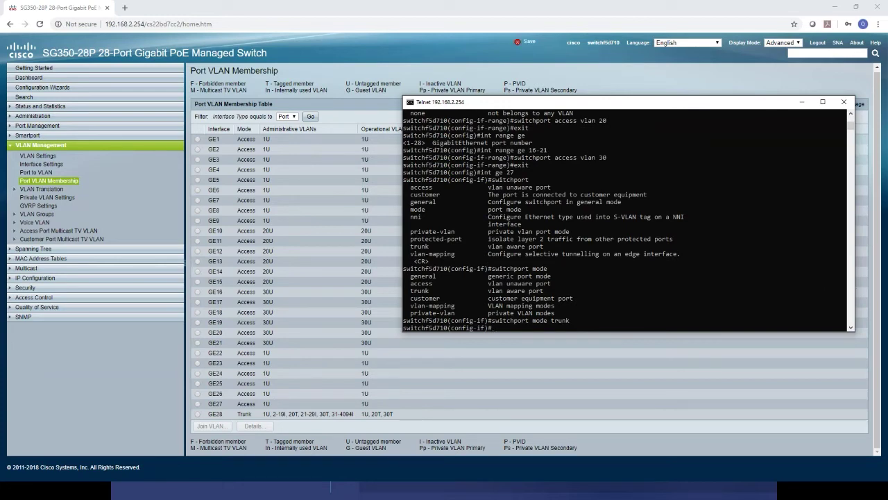
{"action": "left_click", "coordinate": [75, 181]}
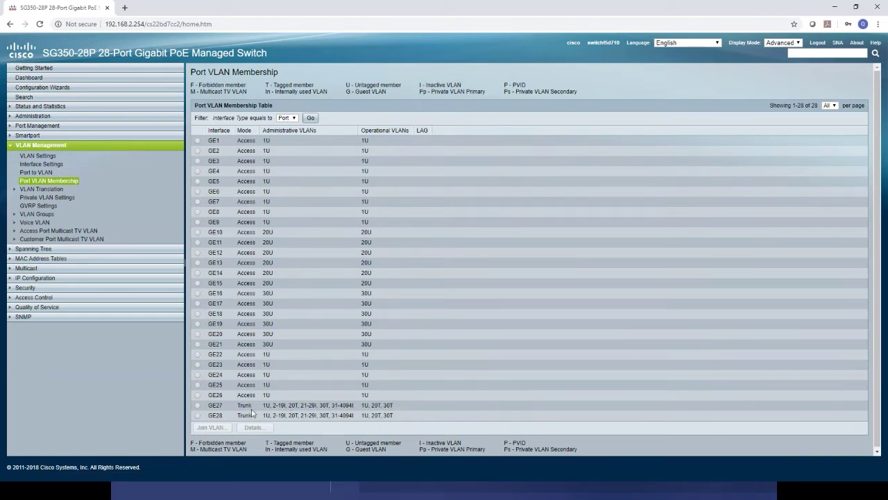
Return to the Telnet console to continue configuring GE27.
{"action": "key", "text": "alt+Tab"}
{"action": "left_click", "coordinate": [630, 240]}
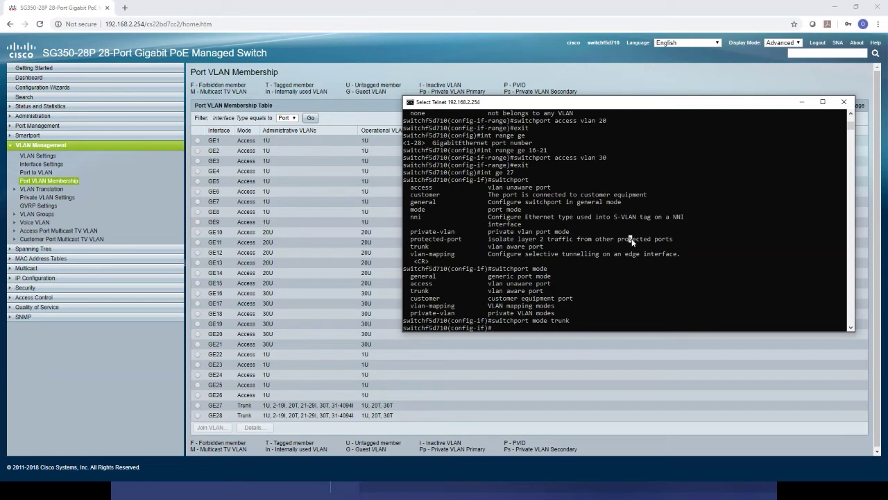
Run 'switchport trunk allowed vlan none' on GE27 to clear its trunk allowed VLANs.
{"action": "type", "text": "switch"}
{"action": "key", "text": "BackSpace"}
{"action": "key", "text": "BackSpace"}
{"action": "type", "text": "ch"}
{"action": "key", "text": "BackSpace"}
{"action": "type", "text": "port trunk ?"}
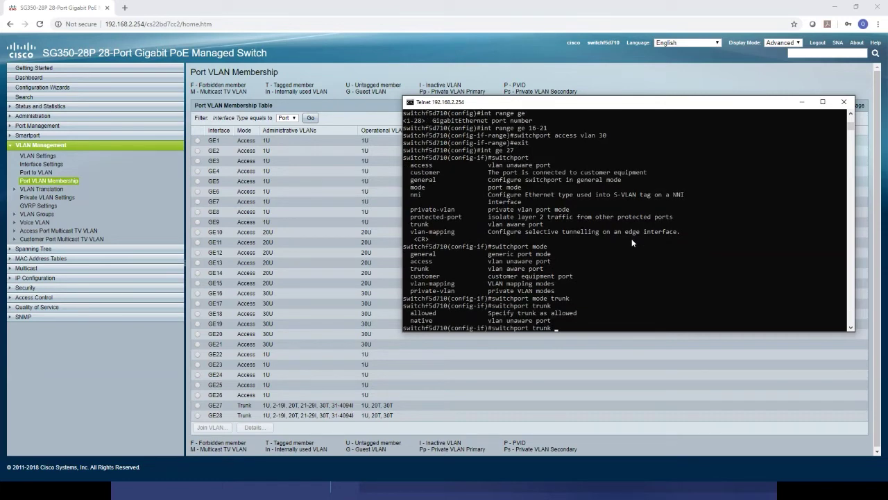
{"action": "type", "text": "allowed "}
{"action": "type", "text": "?vlan"}
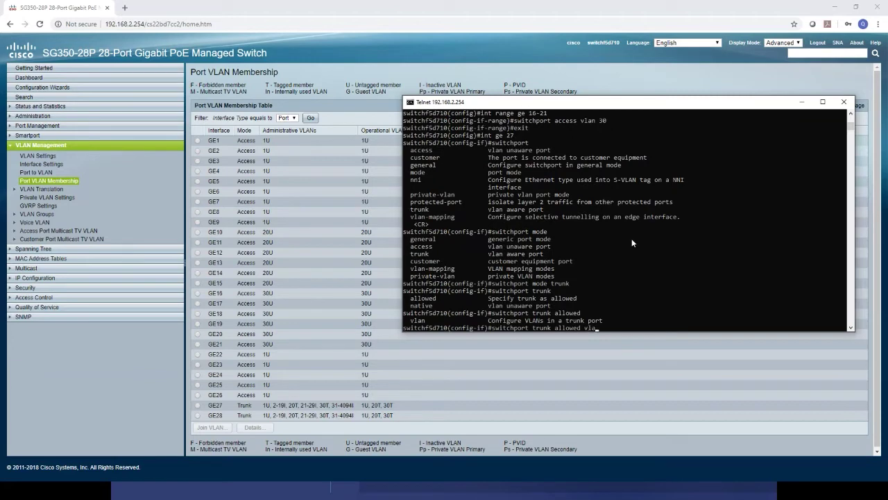
{"action": "type", "text": " ?"}
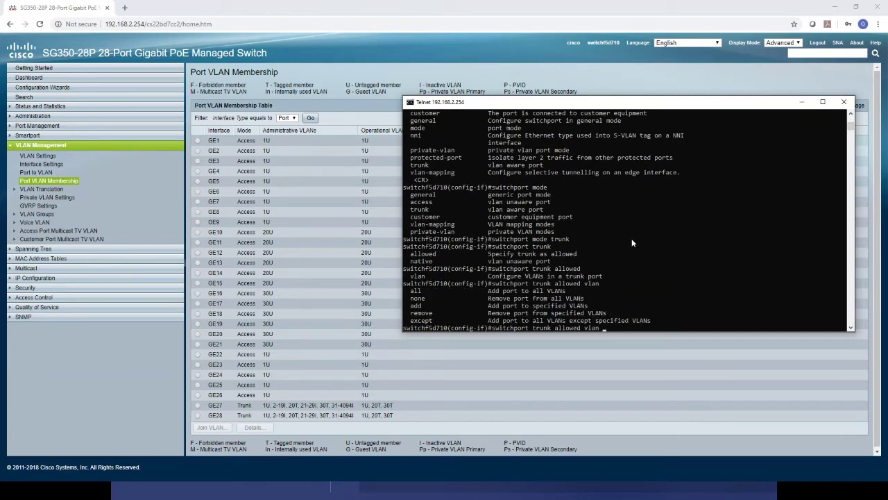
{"action": "type", "text": "none"}
{"action": "key", "text": "Return"}
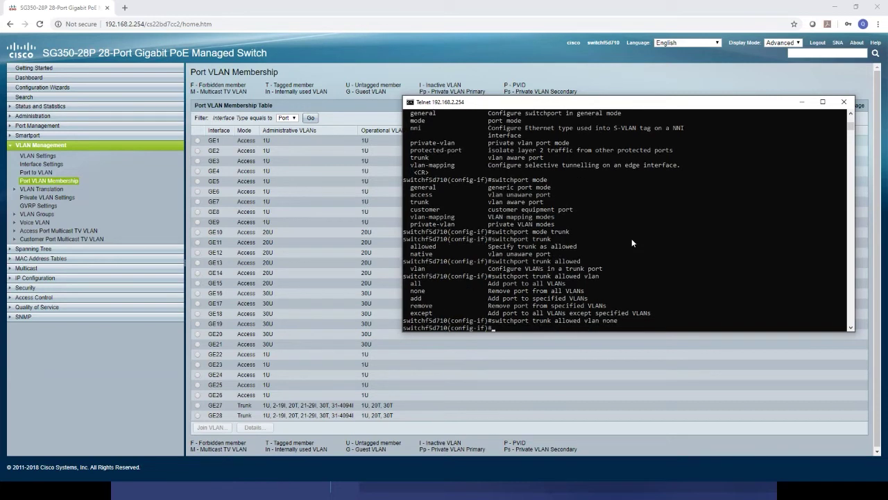
Reload the Port VLAN Membership table and highlight GE27's VLAN entries.
{"action": "left_click", "coordinate": [301, 407]}
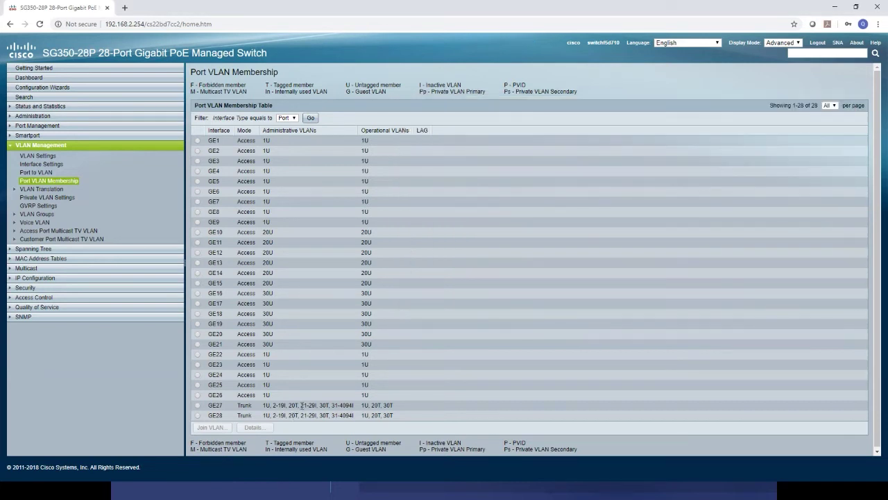
{"action": "left_click", "coordinate": [52, 181]}
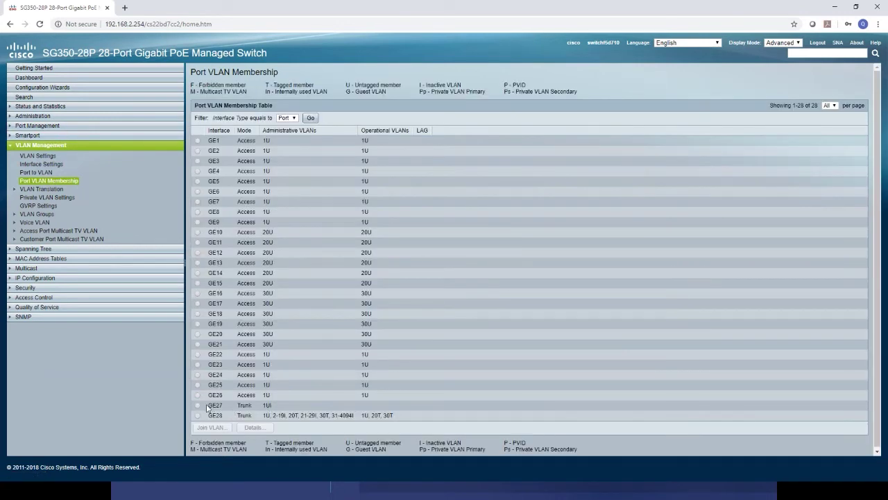
{"action": "left_click_drag", "start_coordinate": [209, 405], "coordinate": [280, 407]}
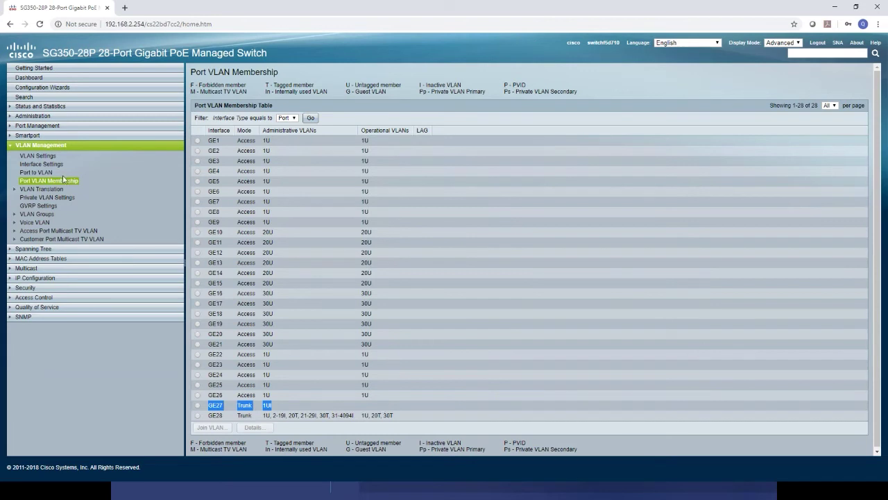
Run 'switchport trunk allowed vlan add 20,30' on GE27 and check the membership page.
{"action": "key", "text": "alt+Tab"}
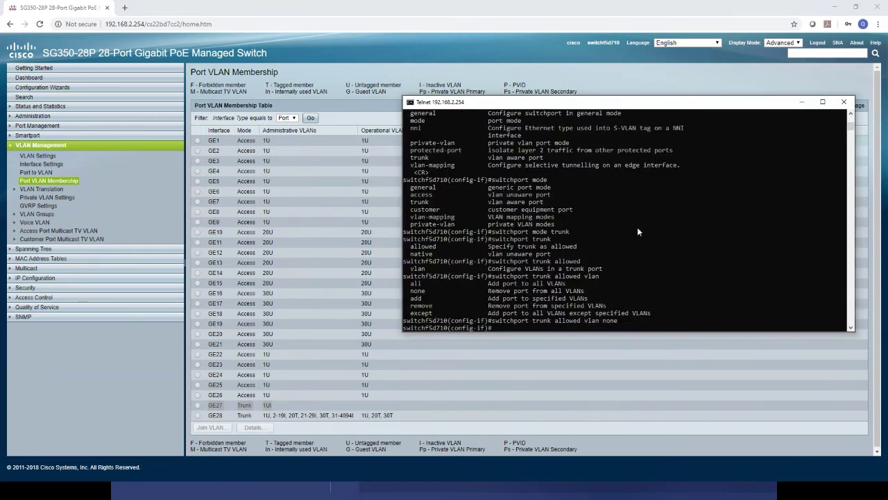
{"action": "key", "text": "Up"}
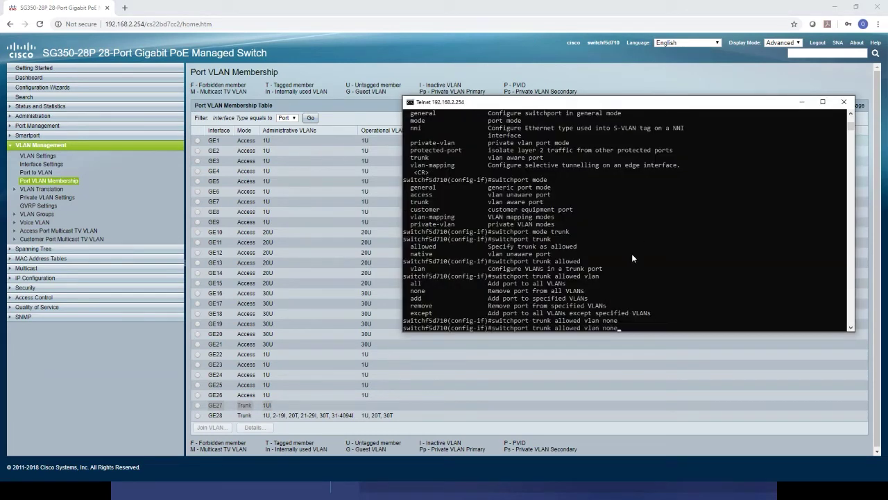
{"action": "key", "text": "BackSpace"}
{"action": "key", "text": "BackSpace"}
{"action": "key", "text": "BackSpace"}
{"action": "key", "text": "BackSpace"}
{"action": "type", "text": "?"}
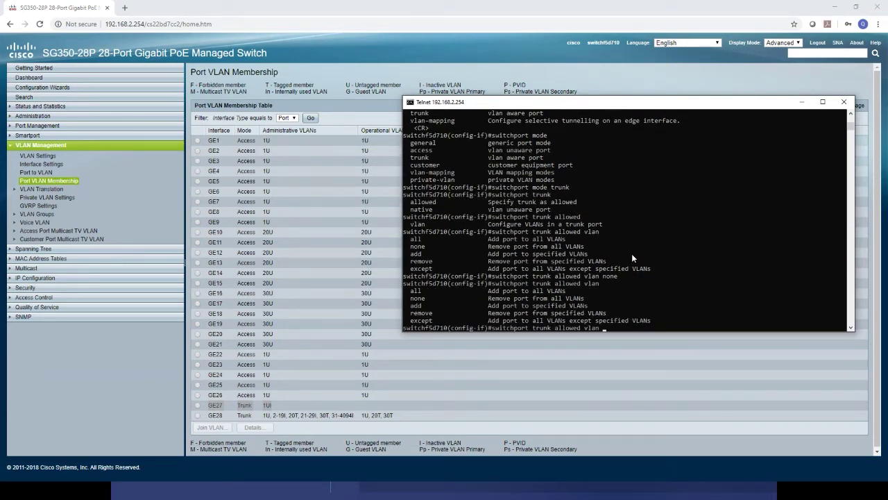
{"action": "type", "text": "add ?"}
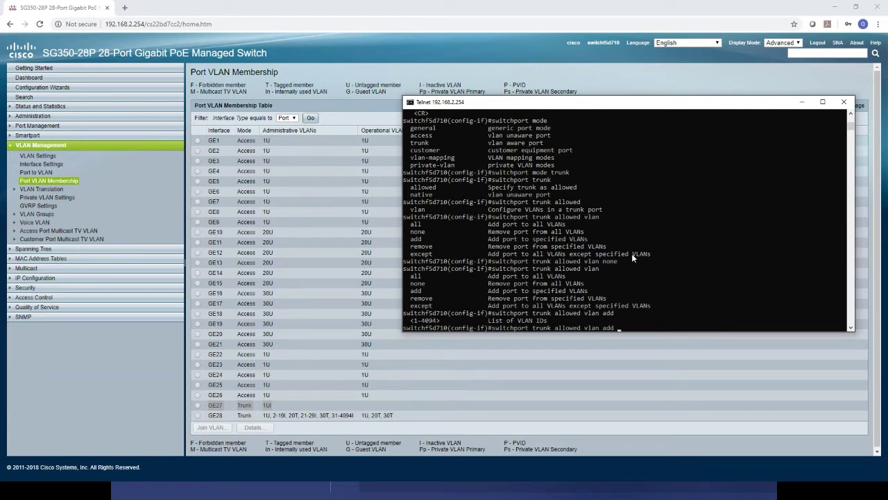
{"action": "type", "text": "20,30"}
{"action": "key", "text": "BackSpace"}
{"action": "key", "text": "BackSpace"}
{"action": "key", "text": "BackSpace"}
{"action": "type", "text": ",30"}
{"action": "key", "text": "Return"}
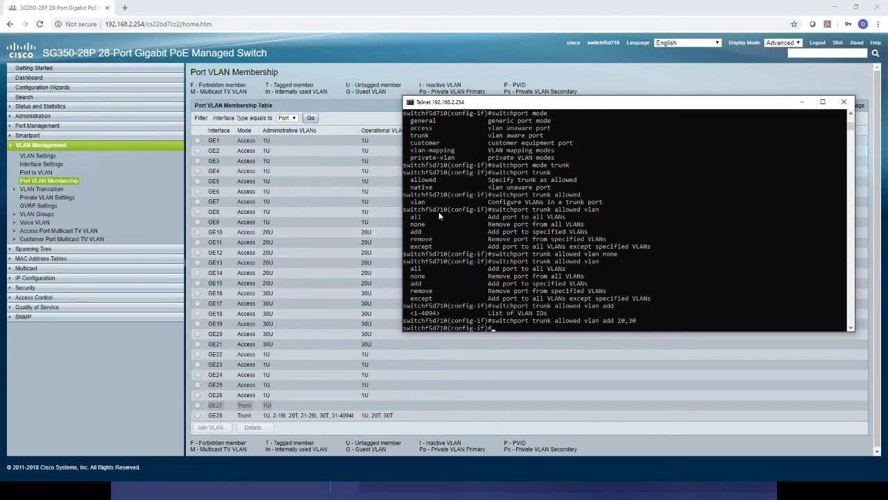
{"action": "left_click", "coordinate": [55, 180]}
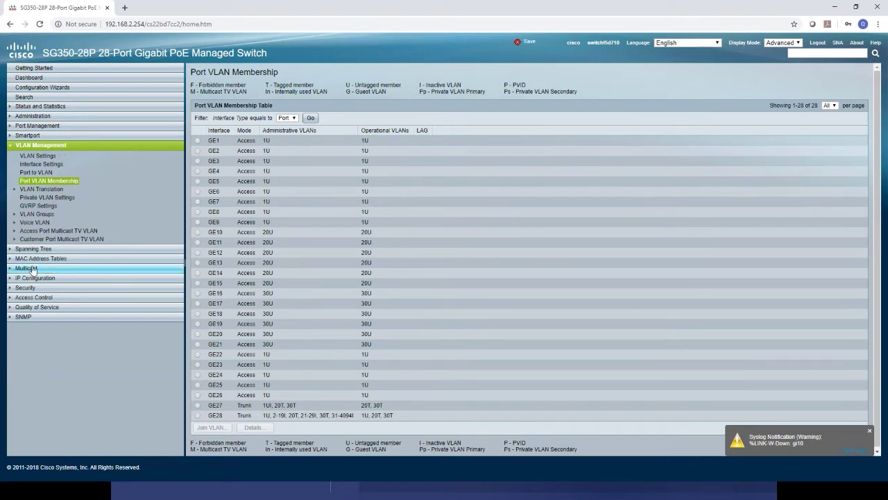
Open Multicast > Properties, where Bridge Multicast Filtering is disabled for VLAN 1.
{"action": "left_click", "coordinate": [33, 269]}
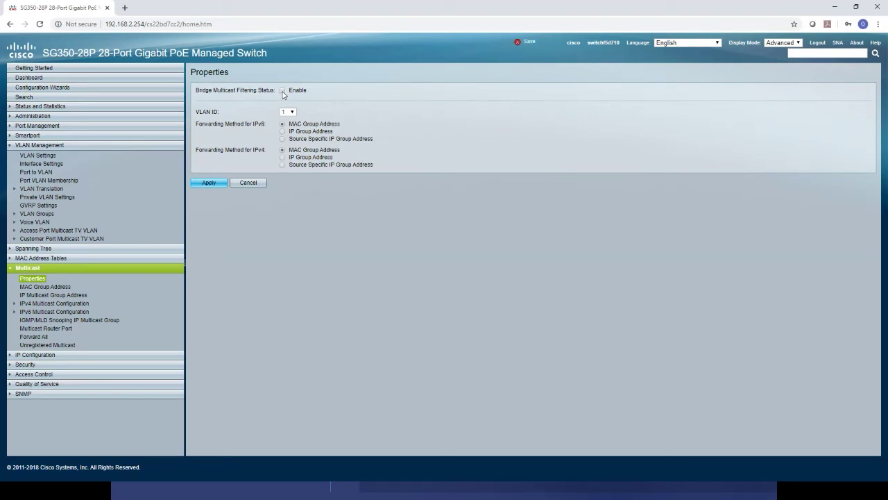
Apply Bridge Multicast Filtering on, then off again, and open the IGMP Snooping page.
{"action": "left_click", "coordinate": [283, 91]}
{"action": "left_click", "coordinate": [212, 187]}
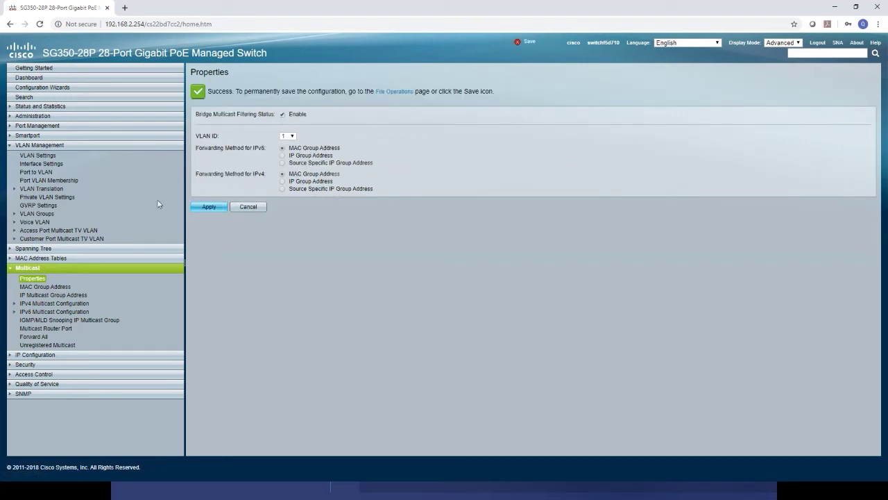
{"action": "left_click", "coordinate": [282, 115]}
{"action": "left_click", "coordinate": [219, 209]}
{"action": "left_click", "coordinate": [39, 306]}
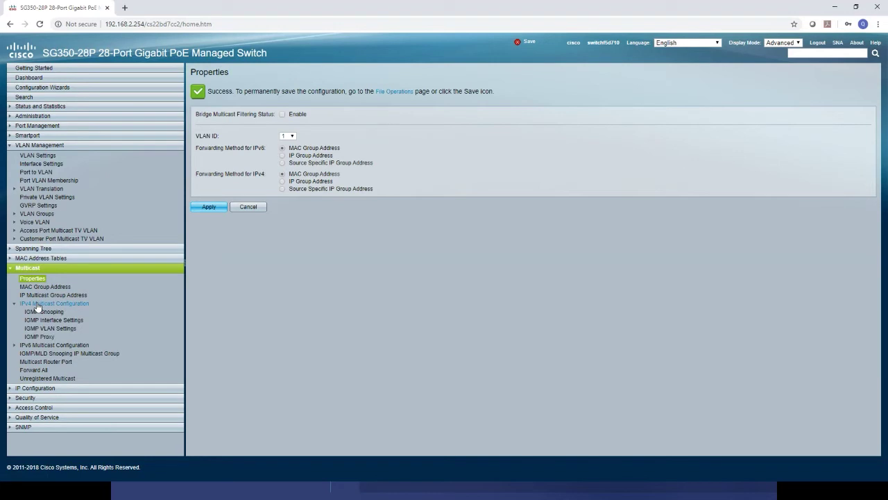
{"action": "left_click", "coordinate": [47, 313]}
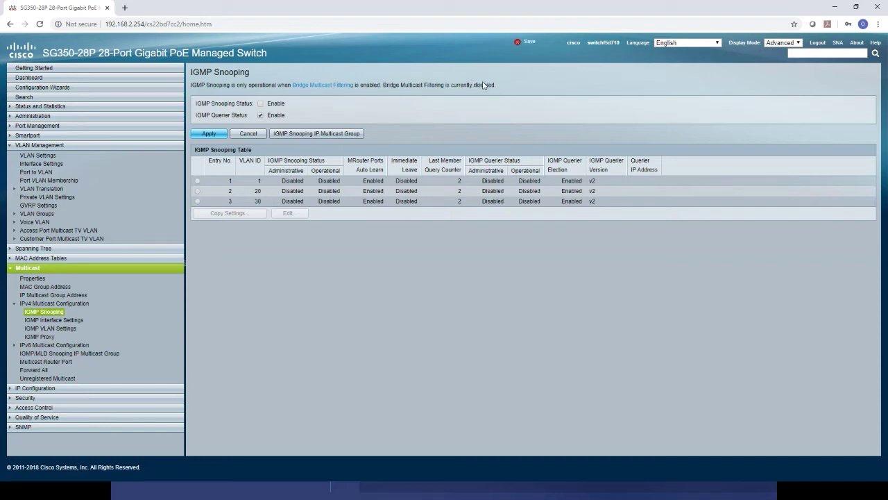
Enable and apply Bridge Multicast Filtering in Multicast Properties, then reopen IGMP Snooping.
{"action": "left_click", "coordinate": [42, 281]}
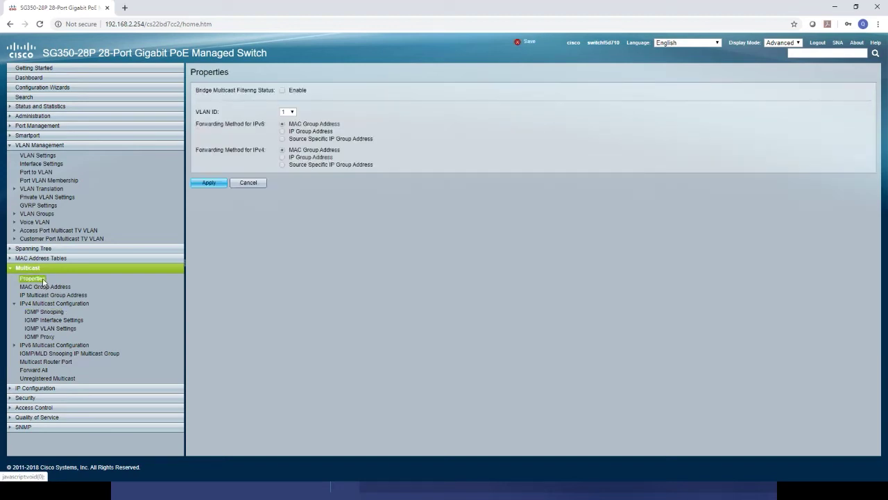
{"action": "left_click", "coordinate": [283, 91]}
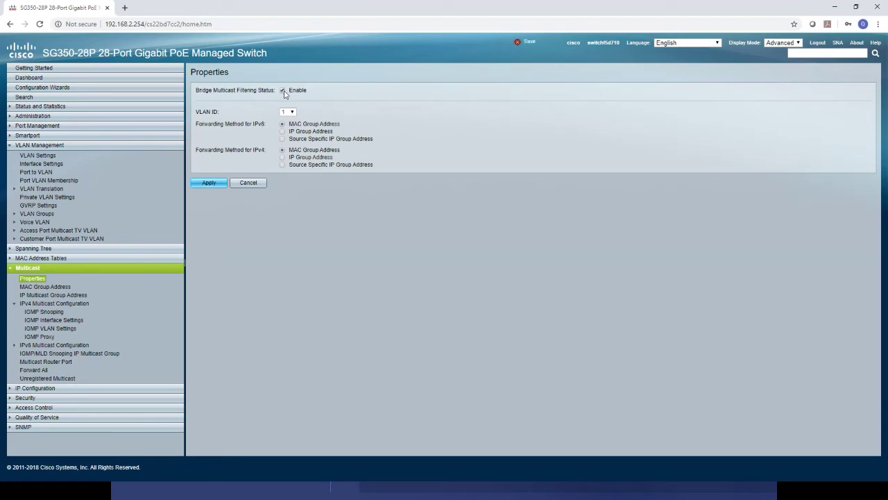
{"action": "left_click", "coordinate": [210, 183]}
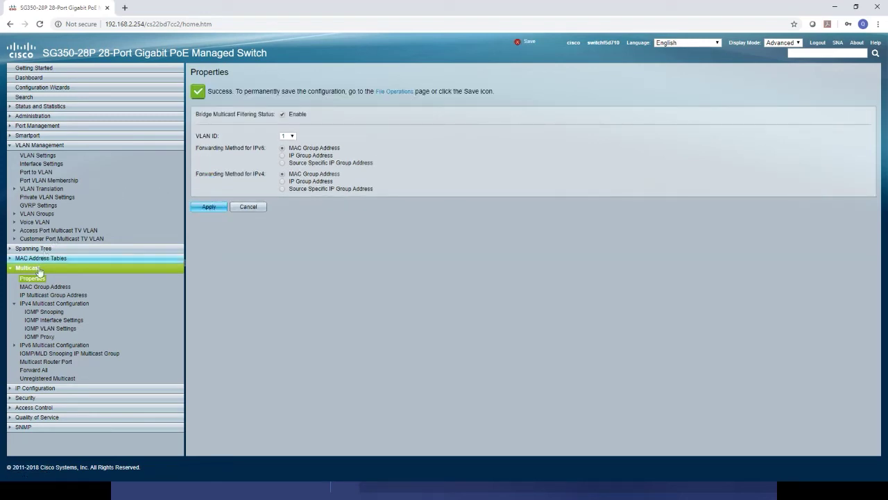
{"action": "left_click", "coordinate": [36, 313]}
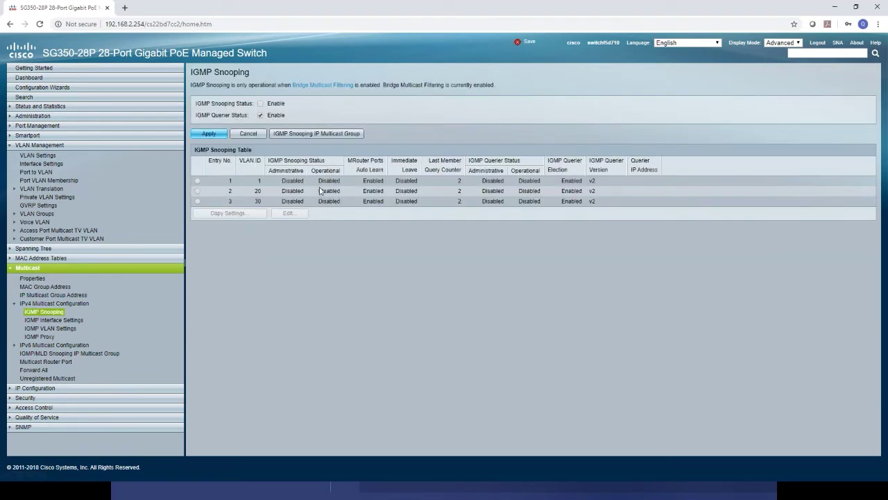
Enable global IGMP Snooping Status and IGMP Querier Status and apply.
{"action": "double_click", "coordinate": [485, 85]}
{"action": "left_click", "coordinate": [261, 104]}
{"action": "left_click", "coordinate": [262, 116]}
{"action": "left_click", "coordinate": [215, 133]}
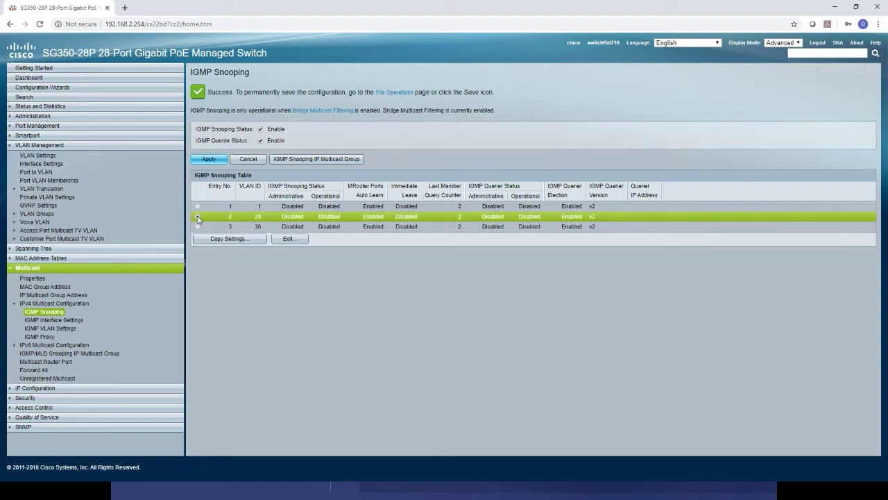
Edit the VLAN 20 IGMP snooping entry and turn off MRouter Ports Auto Learn.
{"action": "left_click", "coordinate": [198, 217]}
{"action": "left_click", "coordinate": [303, 242]}
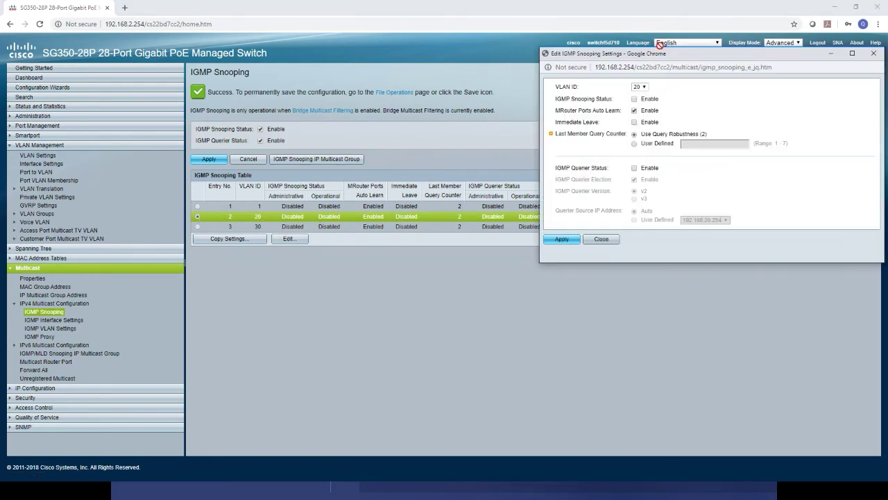
{"action": "left_click_drag", "start_coordinate": [654, 56], "coordinate": [529, 94]}
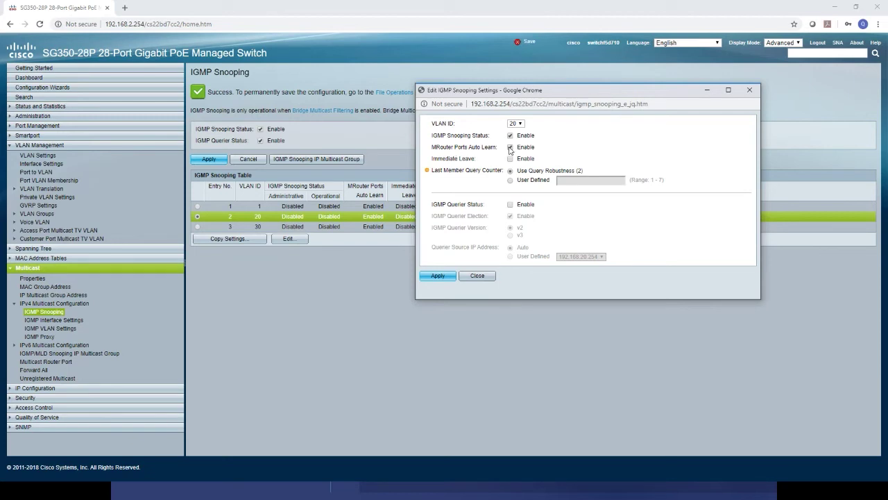
{"action": "left_click", "coordinate": [510, 148]}
Tick Immediate Leave and IGMP Querier Status for VLAN 20.
{"action": "left_click", "coordinate": [510, 160]}
{"action": "left_click", "coordinate": [511, 206]}
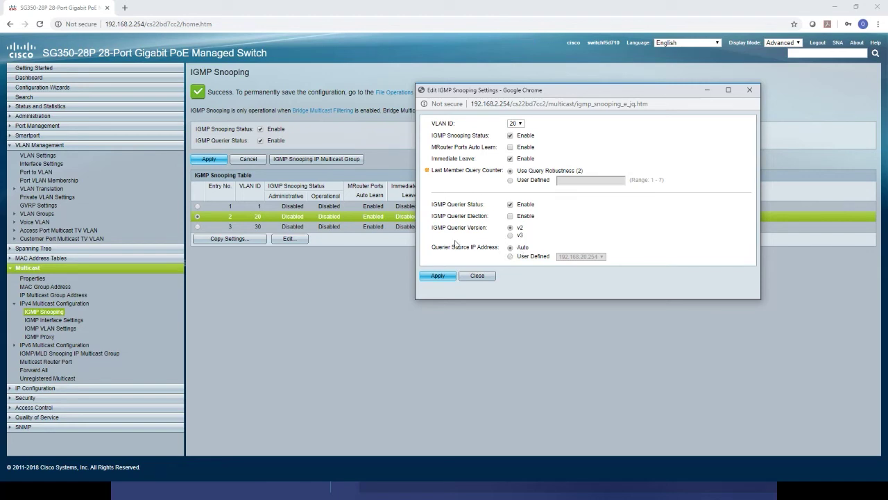
Set VLAN 20's querier source to user-defined 192.168.20.254, apply, and close the editor.
{"action": "left_click", "coordinate": [510, 257]}
{"action": "left_click", "coordinate": [602, 258]}
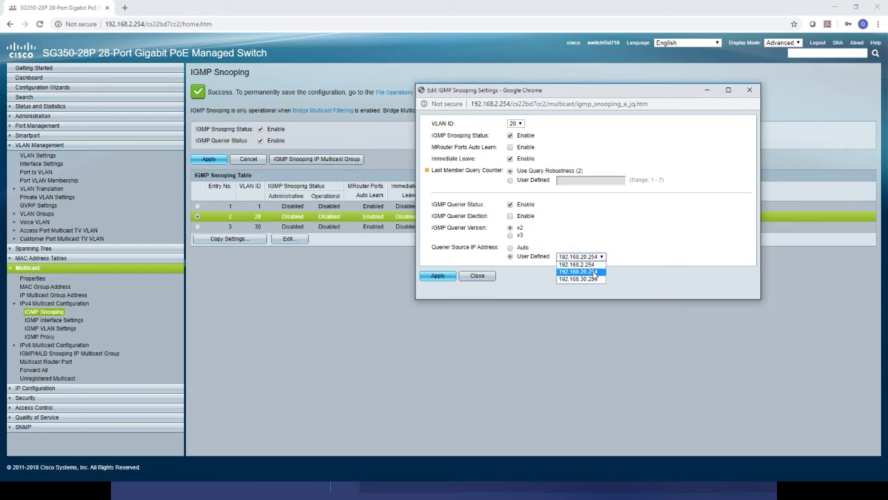
{"action": "left_click", "coordinate": [595, 273]}
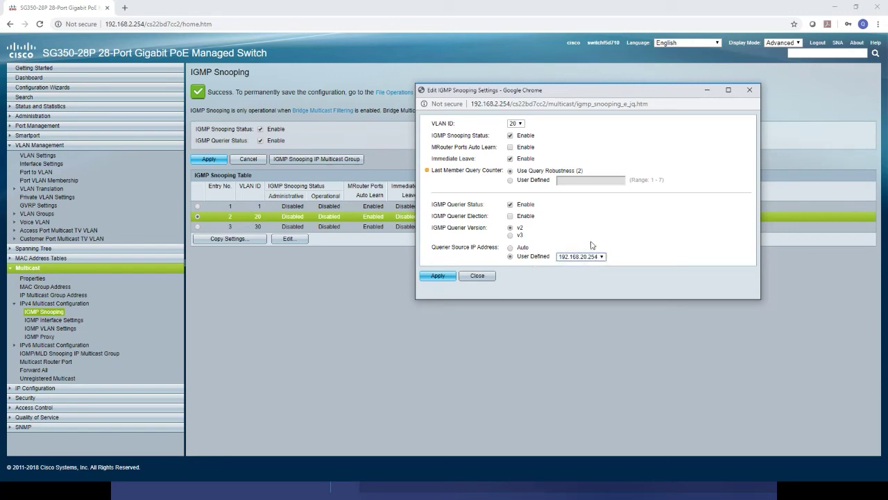
{"action": "left_click", "coordinate": [437, 275]}
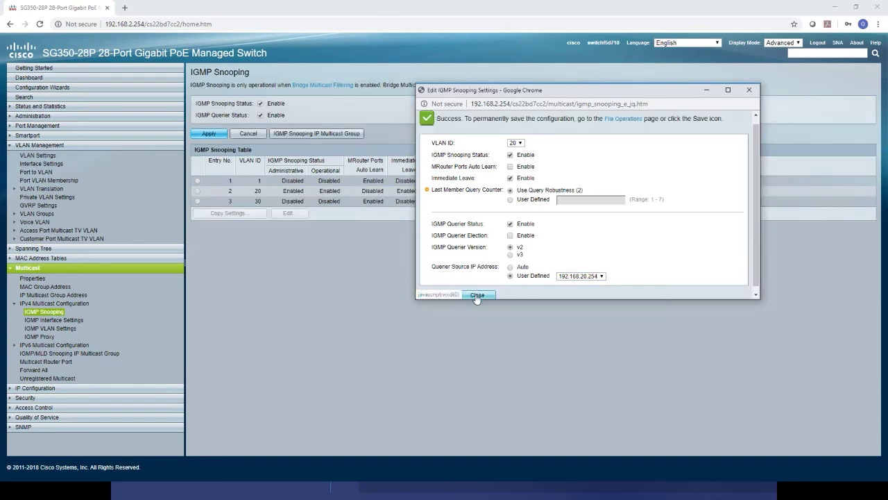
{"action": "left_click", "coordinate": [477, 296]}
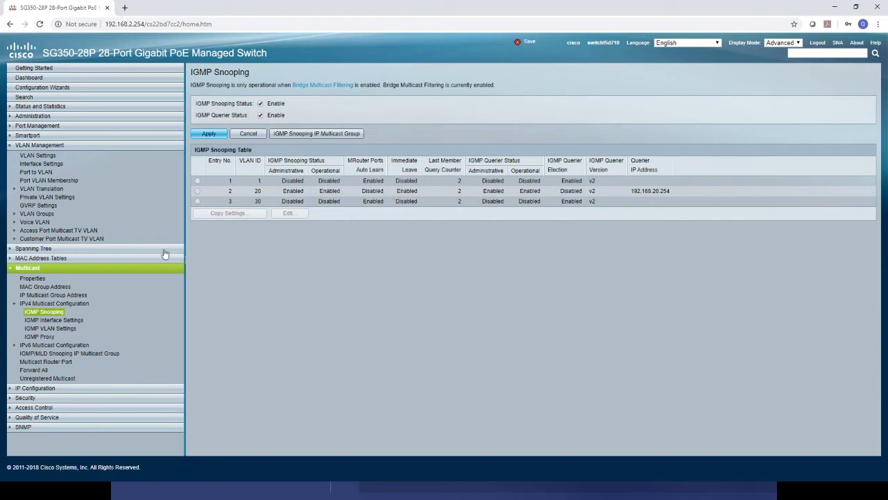
In IGMP VLAN Settings, give VLAN 20 router IGMP version v2 and change its query interval from 125 to 30 seconds.
{"action": "left_click", "coordinate": [72, 331]}
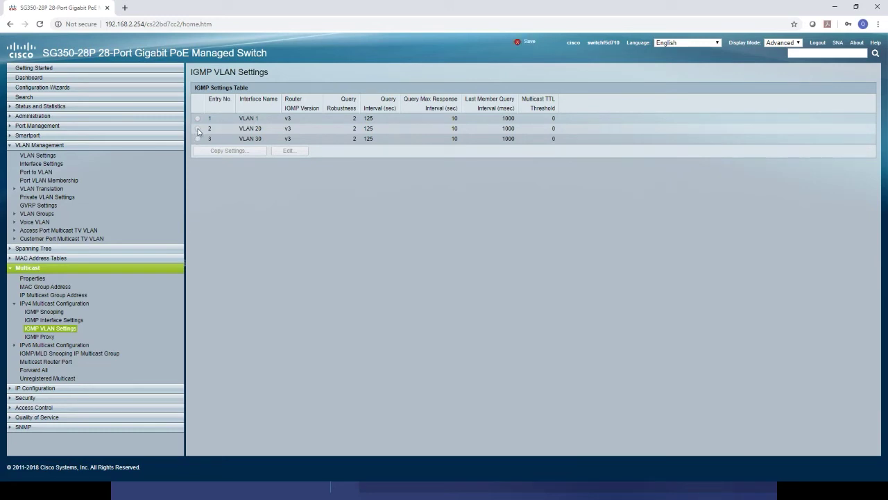
{"action": "left_click", "coordinate": [198, 129]}
{"action": "left_click", "coordinate": [292, 158]}
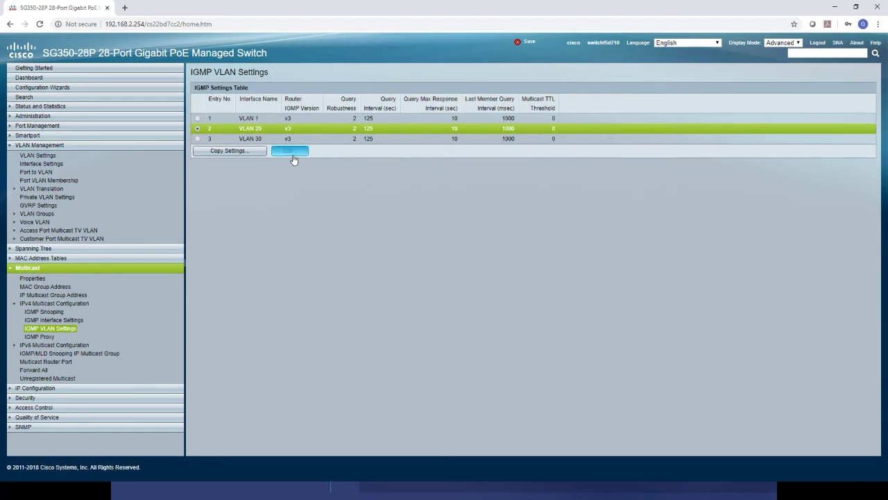
{"action": "left_click_drag", "start_coordinate": [684, 59], "coordinate": [529, 158]}
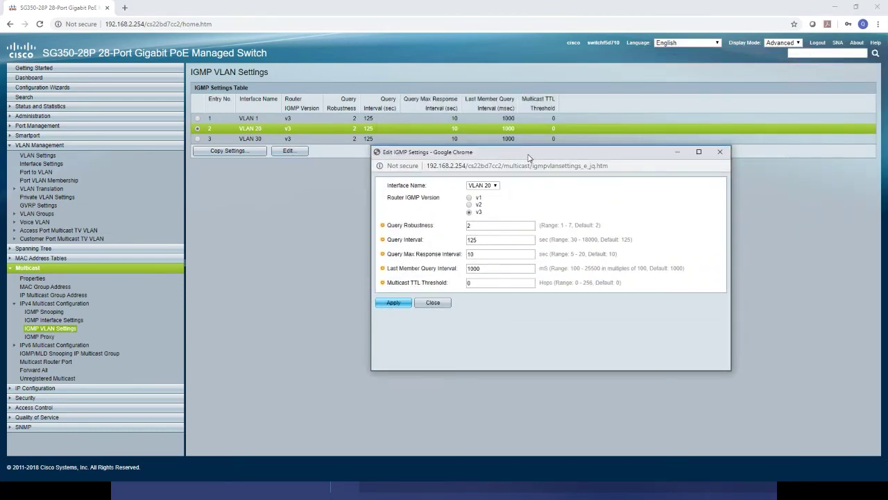
{"action": "left_click", "coordinate": [469, 205]}
{"action": "left_click_drag", "start_coordinate": [480, 239], "coordinate": [454, 241]}
{"action": "type", "text": "30"}
{"action": "left_click", "coordinate": [393, 303]}
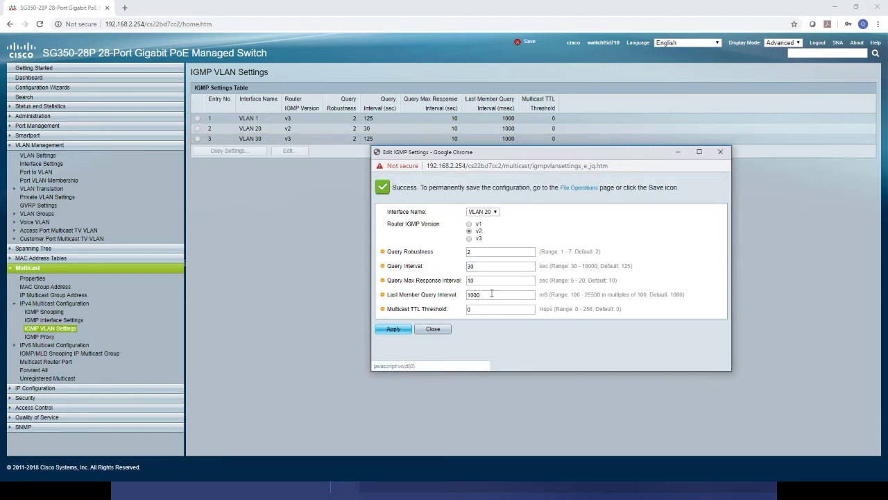
{"action": "left_click", "coordinate": [434, 329]}
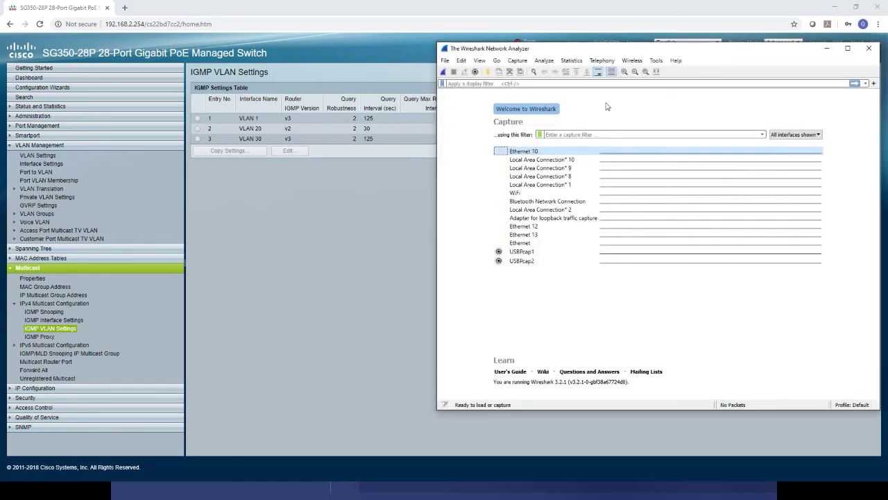
Start a Wireshark live capture on Ethernet 10, then minimize Wireshark.
{"action": "mouse_move", "coordinate": [532, 155]}
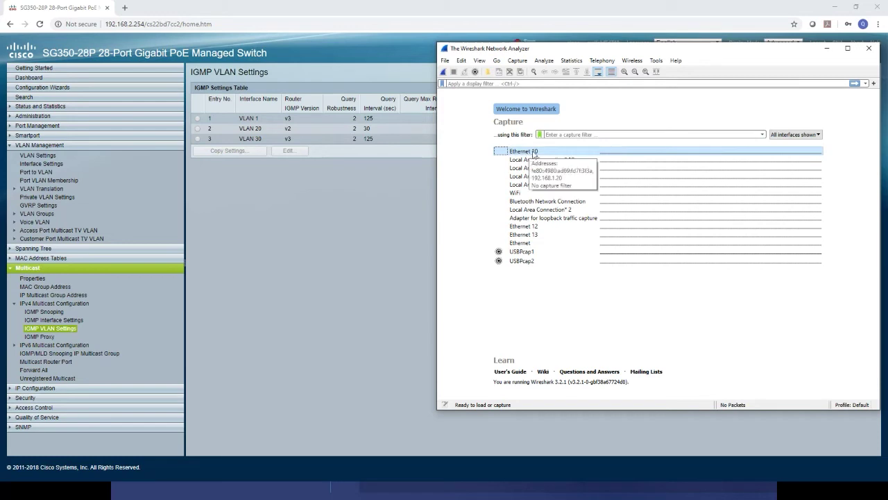
{"action": "double_click", "coordinate": [534, 154]}
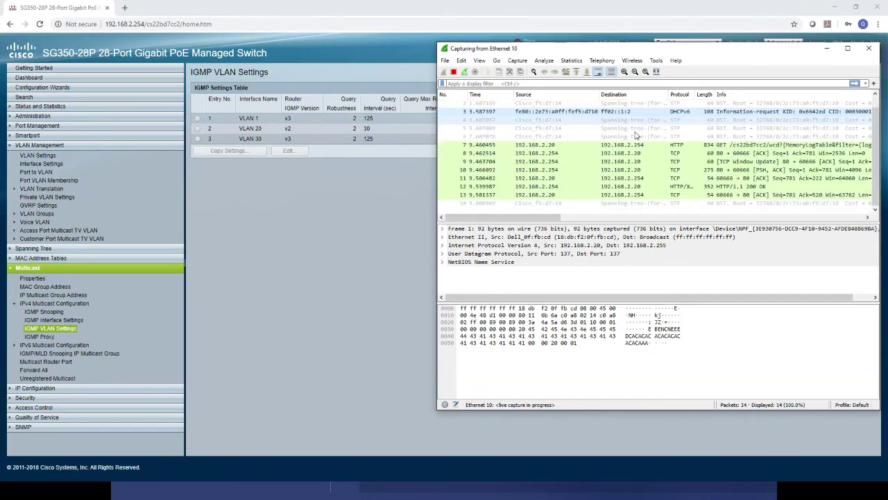
{"action": "left_click", "coordinate": [829, 51]}
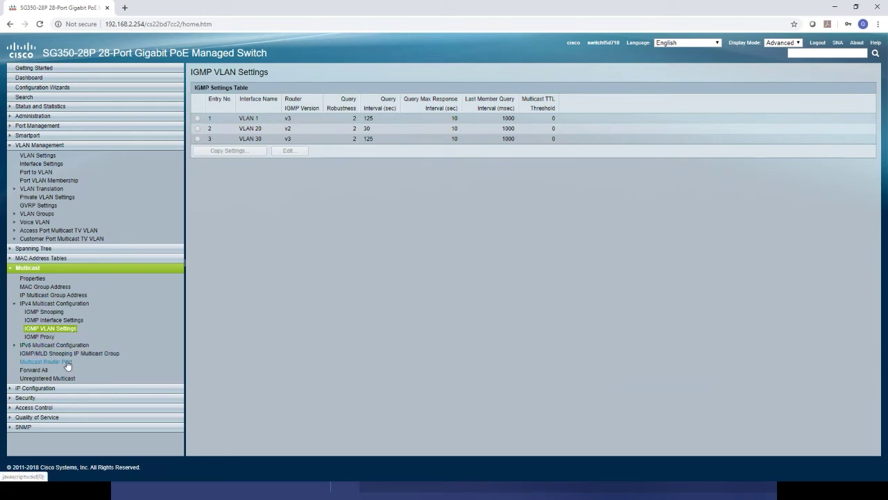
Check Multicast Router Port, where all VLAN 1 ports show None, then go to Unregistered Multicast.
{"action": "left_click", "coordinate": [68, 361]}
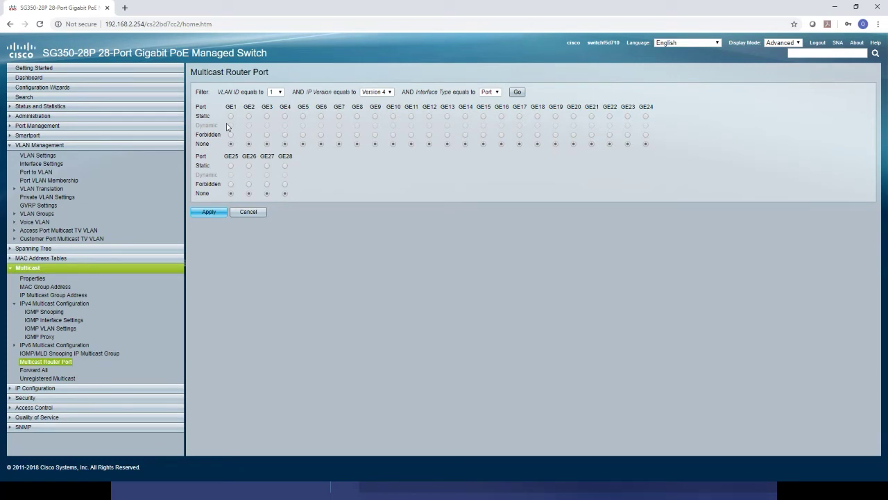
{"action": "left_click", "coordinate": [57, 379]}
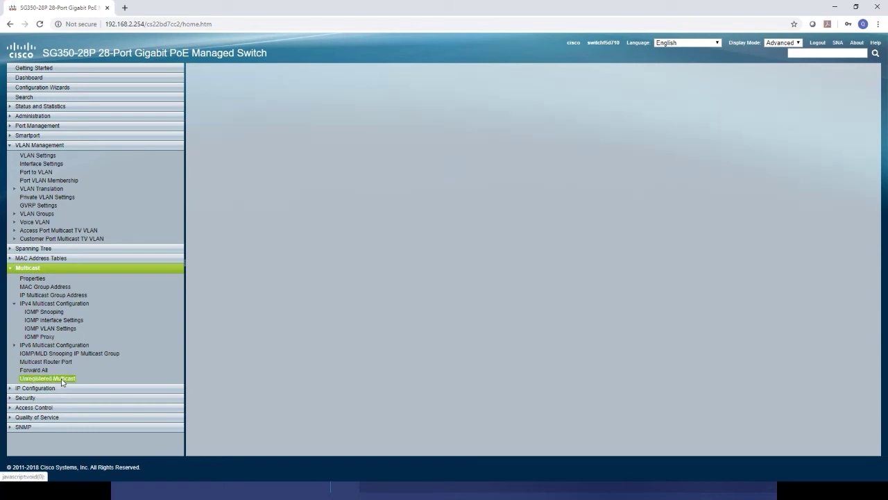
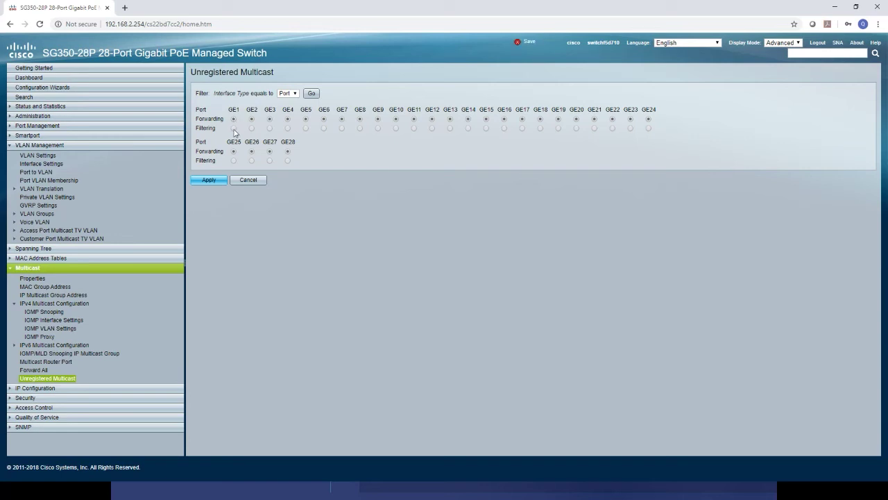
Set ports GE1 through GE24 to Filtering for unregistered multicast.
{"action": "left_click", "coordinate": [233, 128]}
{"action": "left_click", "coordinate": [252, 129]}
{"action": "left_click", "coordinate": [270, 128]}
{"action": "left_click", "coordinate": [287, 128]}
{"action": "left_click", "coordinate": [305, 128]}
{"action": "left_click", "coordinate": [324, 128]}
{"action": "left_click", "coordinate": [342, 129]}
{"action": "left_click", "coordinate": [360, 129]}
{"action": "left_click", "coordinate": [378, 128]}
{"action": "left_click", "coordinate": [395, 128]}
{"action": "left_click", "coordinate": [413, 128]}
{"action": "left_click", "coordinate": [431, 129]}
{"action": "left_click", "coordinate": [450, 129]}
{"action": "left_click", "coordinate": [468, 128]}
{"action": "left_click", "coordinate": [486, 128]}
{"action": "left_click", "coordinate": [504, 129]}
{"action": "left_click", "coordinate": [522, 128]}
{"action": "left_click", "coordinate": [540, 128]}
{"action": "left_click", "coordinate": [558, 128]}
{"action": "left_click", "coordinate": [575, 129]}
{"action": "left_click", "coordinate": [594, 128]}
{"action": "left_click", "coordinate": [612, 129]}
{"action": "left_click", "coordinate": [631, 128]}
{"action": "left_click", "coordinate": [648, 129]}
Set GE25–GE28 to Filtering as well and apply the settings.
{"action": "left_click", "coordinate": [287, 161]}
{"action": "left_click", "coordinate": [269, 160]}
{"action": "left_click", "coordinate": [251, 160]}
{"action": "left_click", "coordinate": [233, 161]}
{"action": "left_click", "coordinate": [208, 180]}
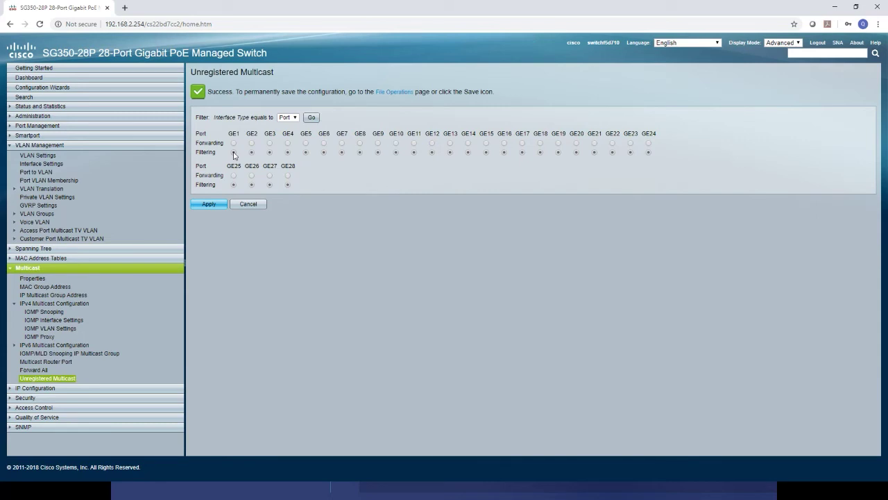
{"action": "left_click", "coordinate": [234, 144]}
{"action": "left_click", "coordinate": [234, 153]}
Open the IP Multicast Group Address table and point out the 239.255 group entries.
{"action": "left_click", "coordinate": [54, 297]}
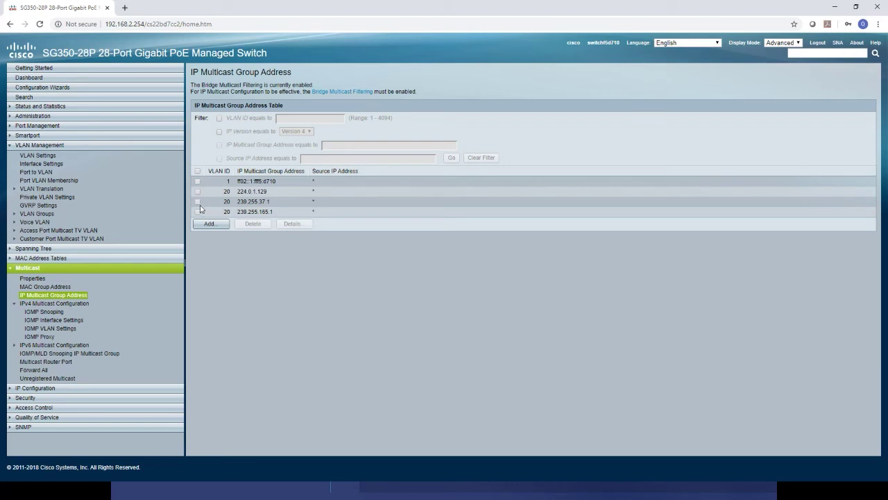
{"action": "left_click_drag", "start_coordinate": [274, 213], "coordinate": [225, 205]}
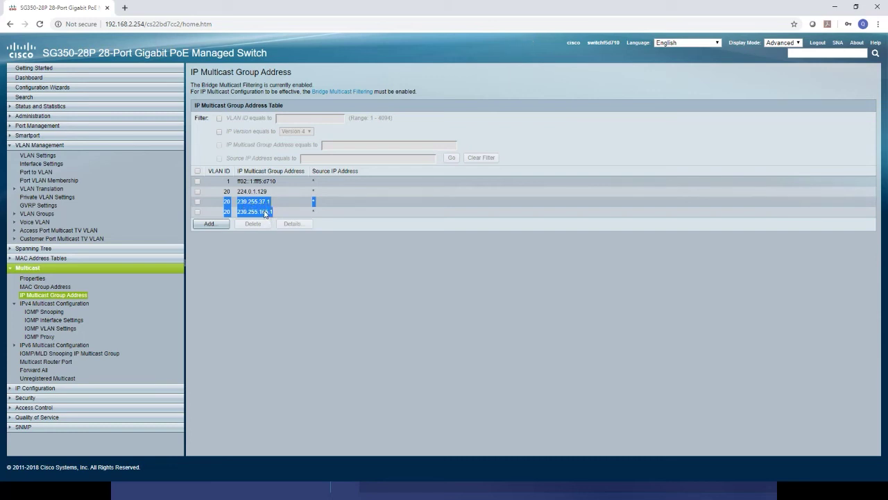
{"action": "left_click", "coordinate": [272, 214]}
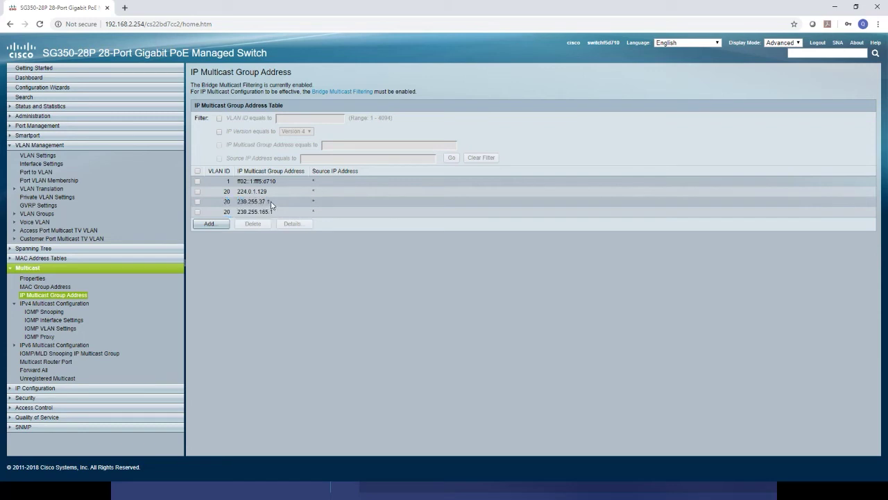
{"action": "left_click_drag", "start_coordinate": [273, 201], "coordinate": [225, 204]}
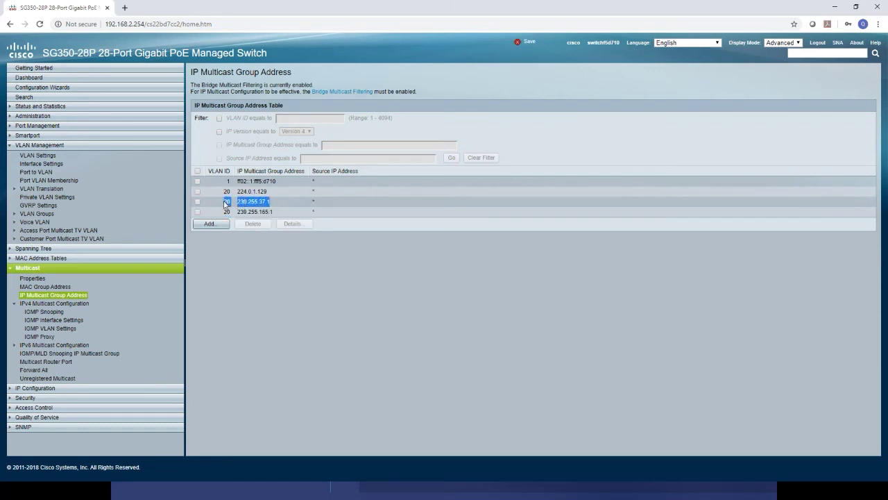
{"action": "left_click", "coordinate": [275, 216]}
{"action": "left_click_drag", "start_coordinate": [275, 217], "coordinate": [224, 215]}
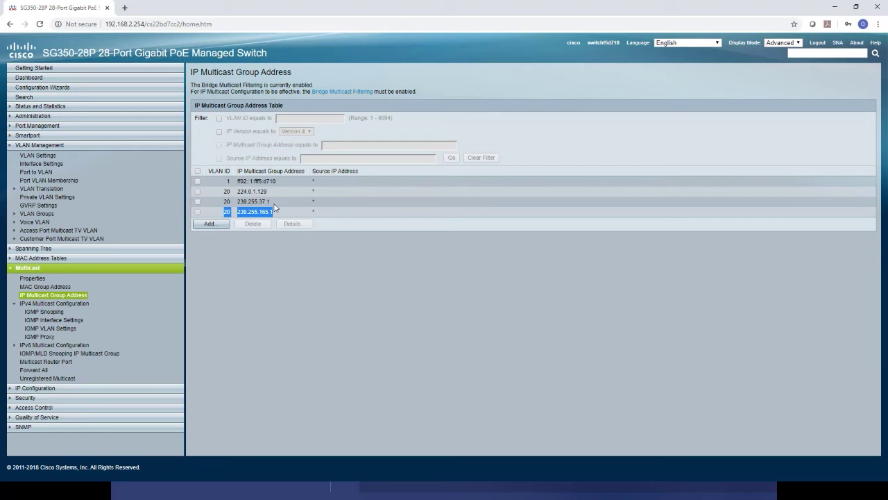
Inspect the port membership details of group 239.255.37.1.
{"action": "left_click", "coordinate": [198, 201]}
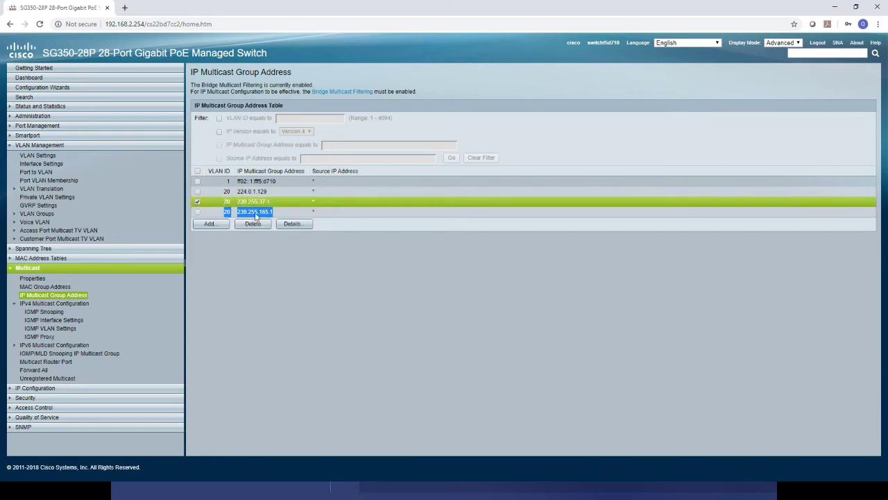
{"action": "left_click", "coordinate": [292, 224]}
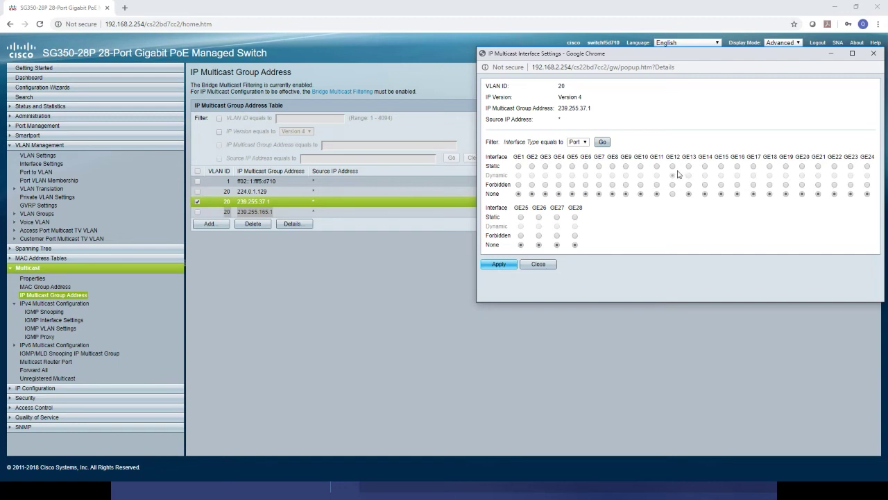
{"action": "left_click", "coordinate": [540, 264]}
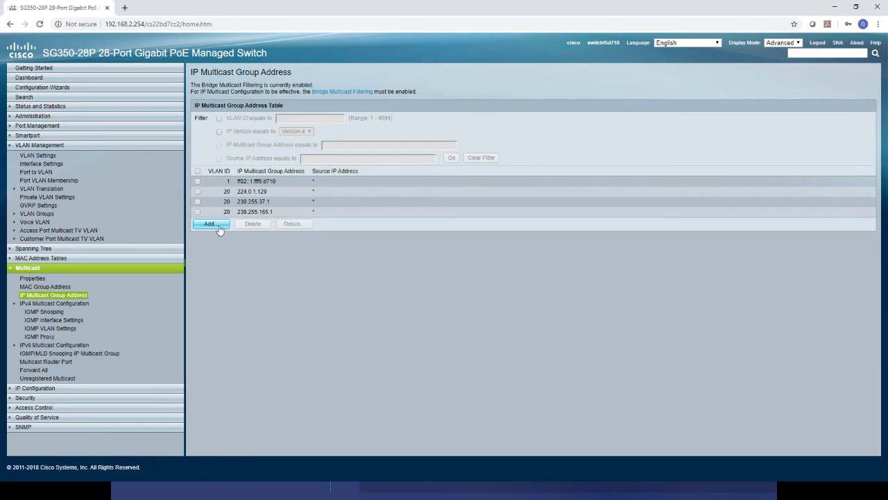
Create IPv4 multicast group 224.0.0.251 with VLAN ID 20 and apply it.
{"action": "left_click", "coordinate": [211, 225]}
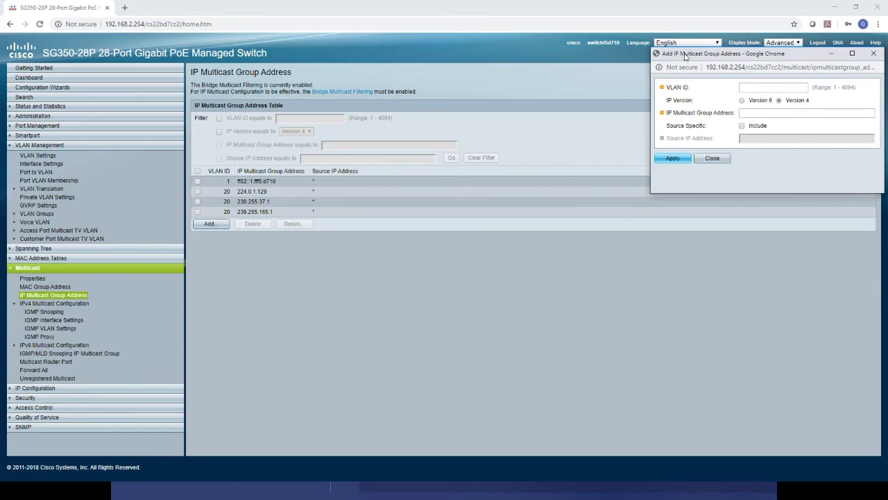
{"action": "left_click_drag", "start_coordinate": [687, 56], "coordinate": [427, 114]}
{"action": "left_click", "coordinate": [486, 147]}
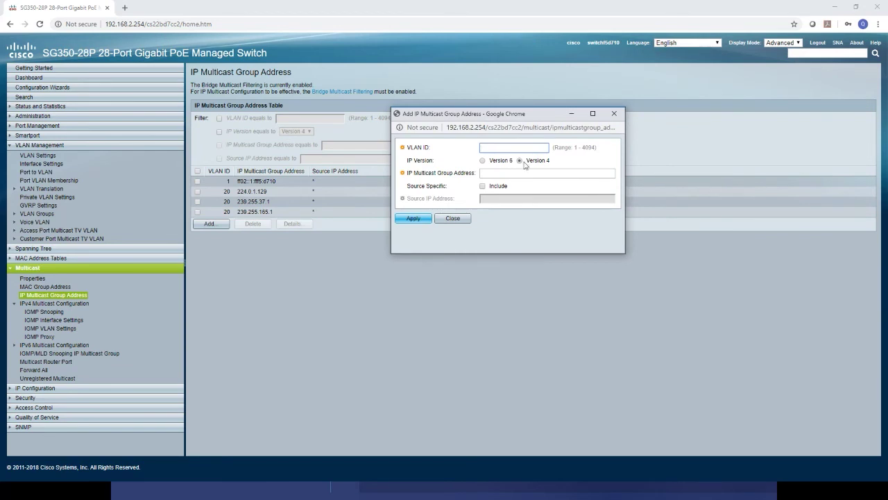
{"action": "type", "text": "20"}
{"action": "left_click", "coordinate": [524, 172]}
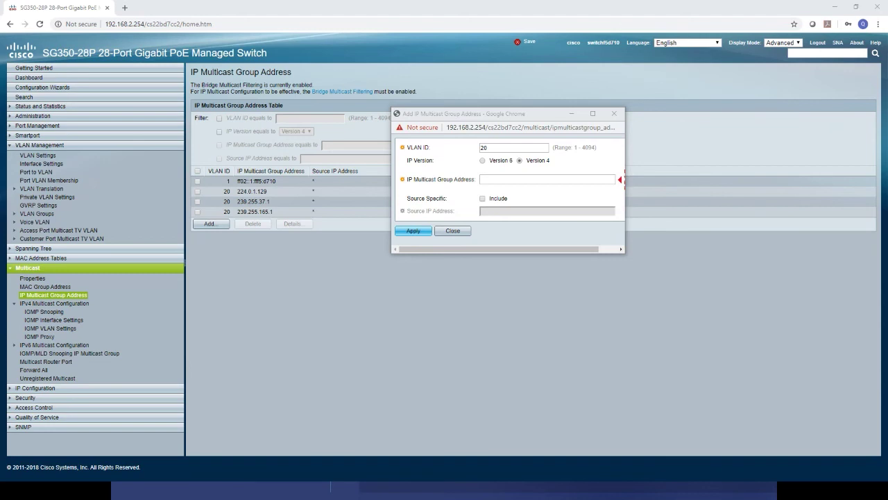
{"action": "left_click", "coordinate": [578, 179]}
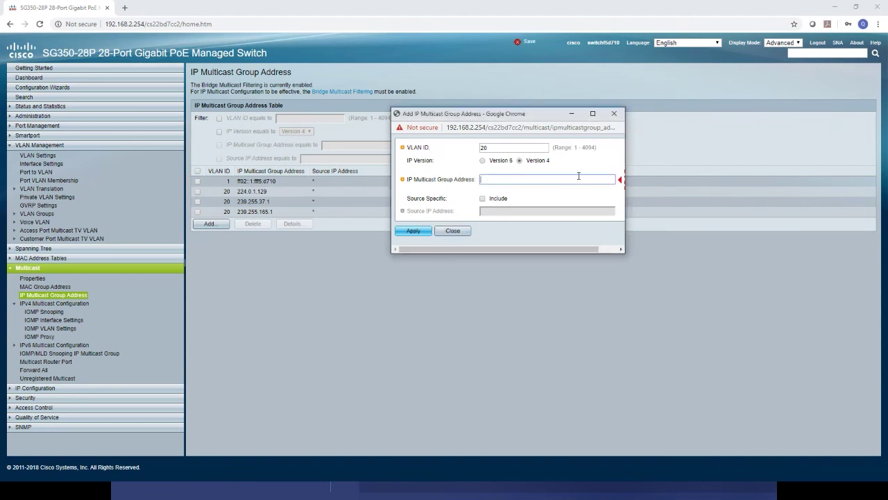
{"action": "type", "text": "224.0.0.251"}
{"action": "left_click", "coordinate": [414, 231]}
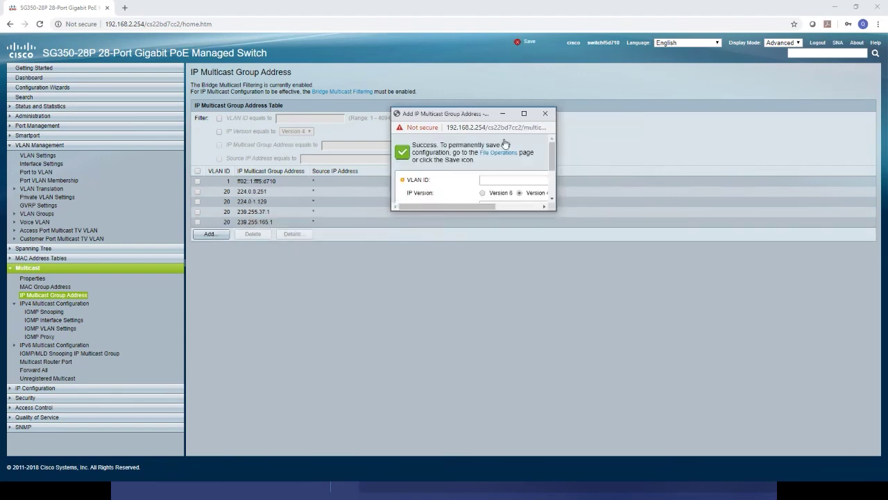
{"action": "left_click", "coordinate": [545, 114]}
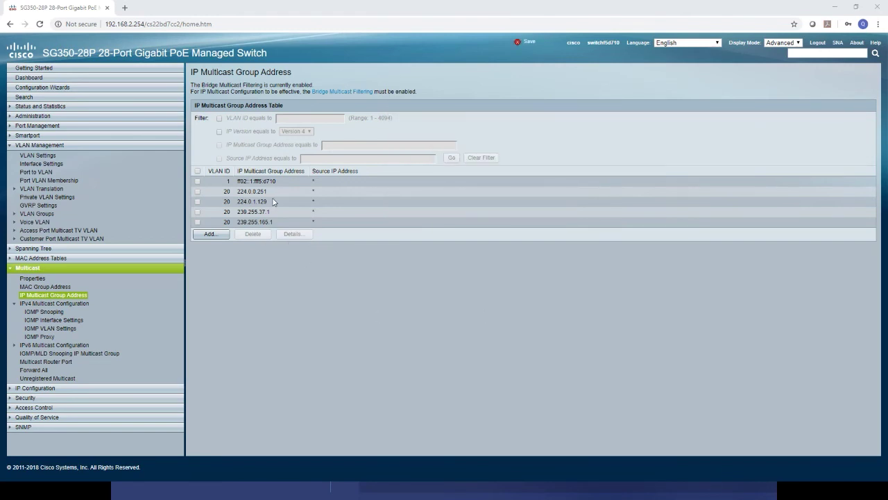
In the 224.0.0.251 group details, set GE1–GE6 to Static and apply.
{"action": "left_click_drag", "start_coordinate": [267, 191], "coordinate": [209, 194]}
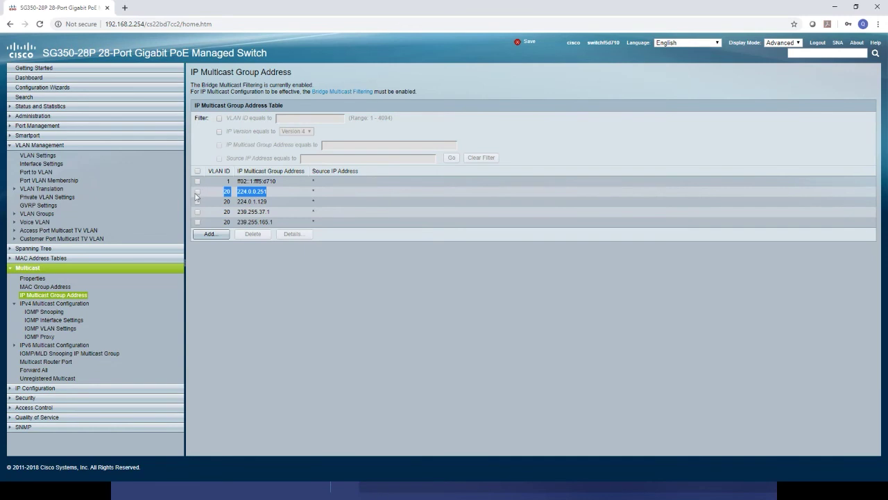
{"action": "left_click", "coordinate": [197, 192]}
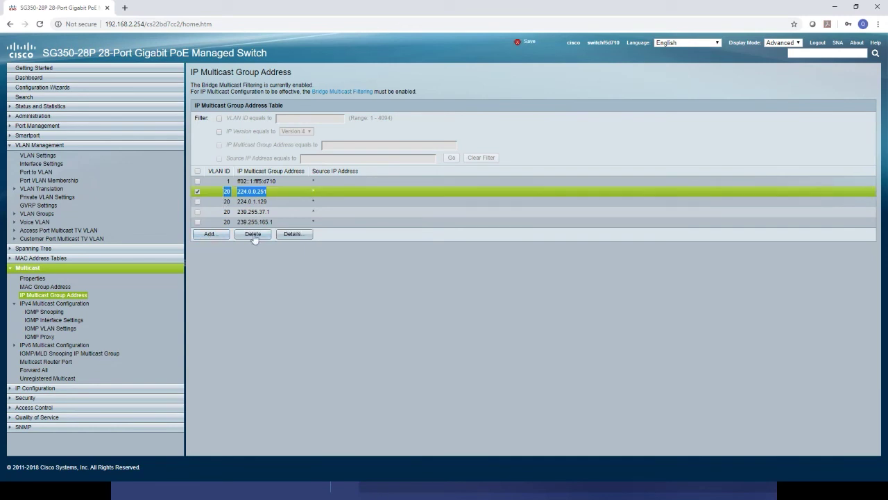
{"action": "left_click", "coordinate": [294, 235]}
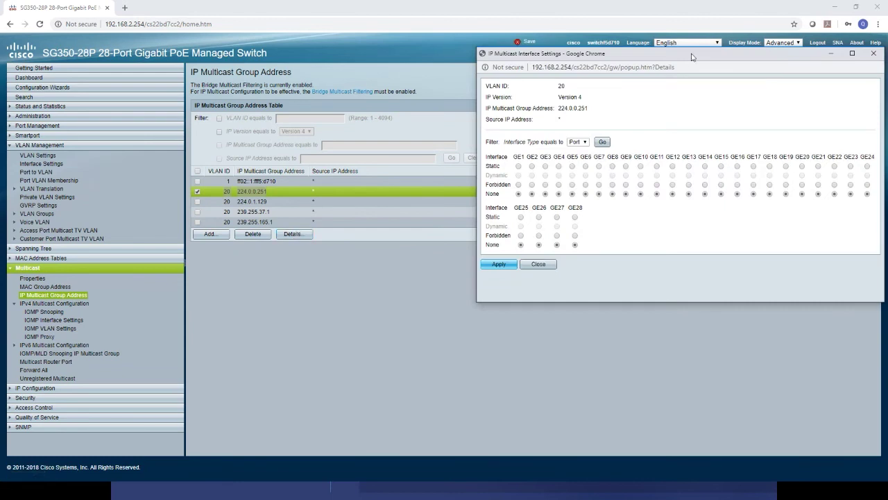
{"action": "left_click_drag", "start_coordinate": [692, 57], "coordinate": [552, 62]}
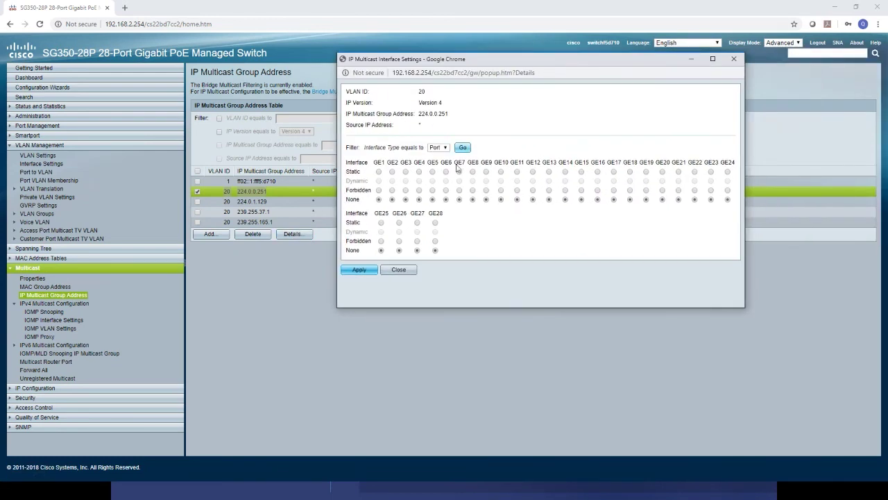
{"action": "left_click", "coordinate": [392, 172]}
{"action": "left_click", "coordinate": [406, 172]}
{"action": "left_click", "coordinate": [418, 172]}
{"action": "left_click", "coordinate": [432, 172]}
{"action": "left_click", "coordinate": [445, 171]}
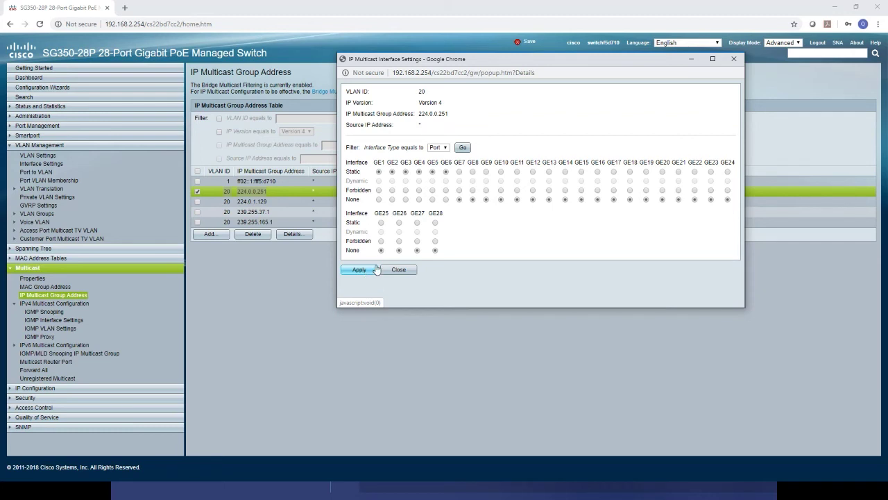
{"action": "left_click", "coordinate": [377, 270]}
{"action": "left_click", "coordinate": [376, 269]}
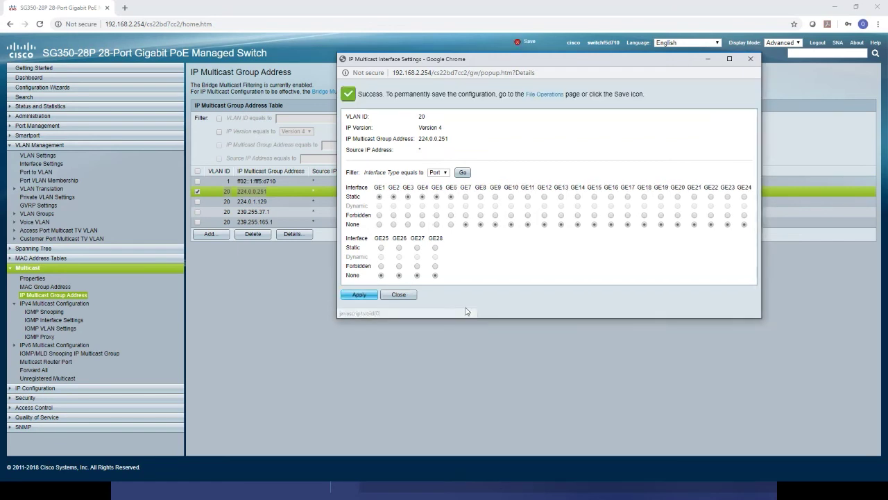
{"action": "left_click", "coordinate": [409, 296]}
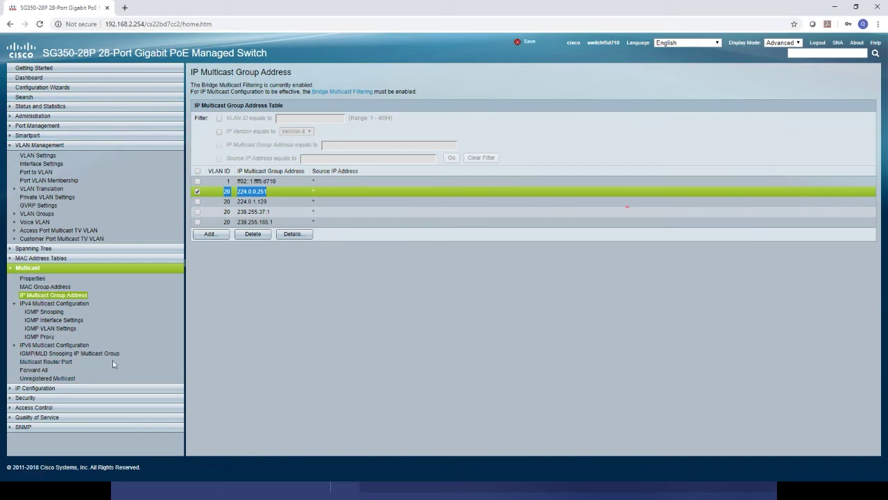
Save the running configuration to startup, then review group 239.255.37.1's port settings.
{"action": "left_click", "coordinate": [532, 47]}
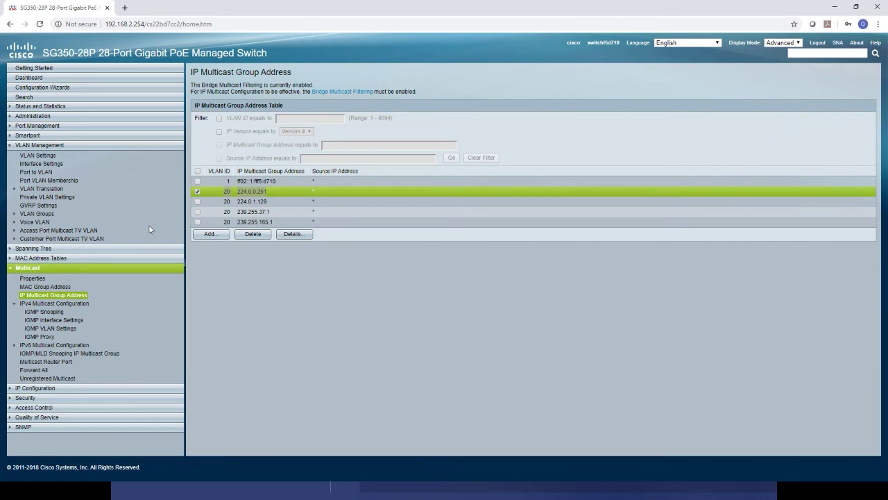
{"action": "left_click", "coordinate": [198, 213]}
{"action": "left_click", "coordinate": [198, 212]}
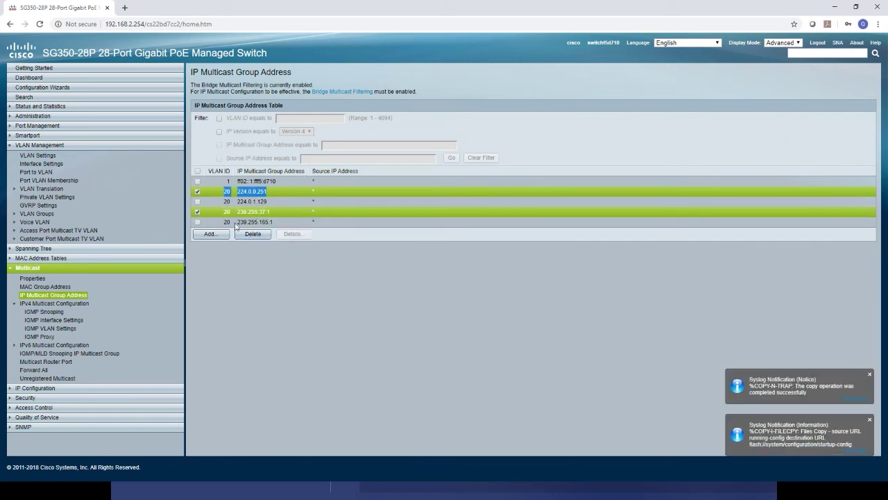
{"action": "left_click", "coordinate": [197, 191]}
{"action": "left_click", "coordinate": [304, 236]}
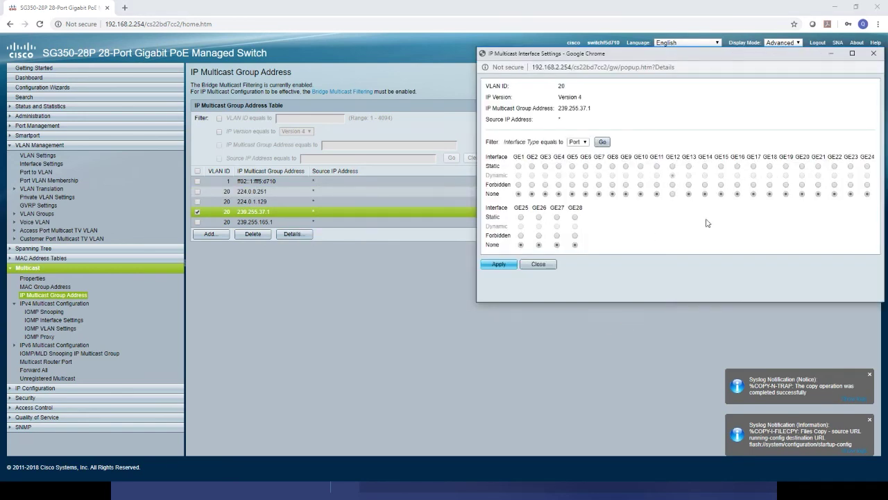
{"action": "left_click", "coordinate": [873, 53]}
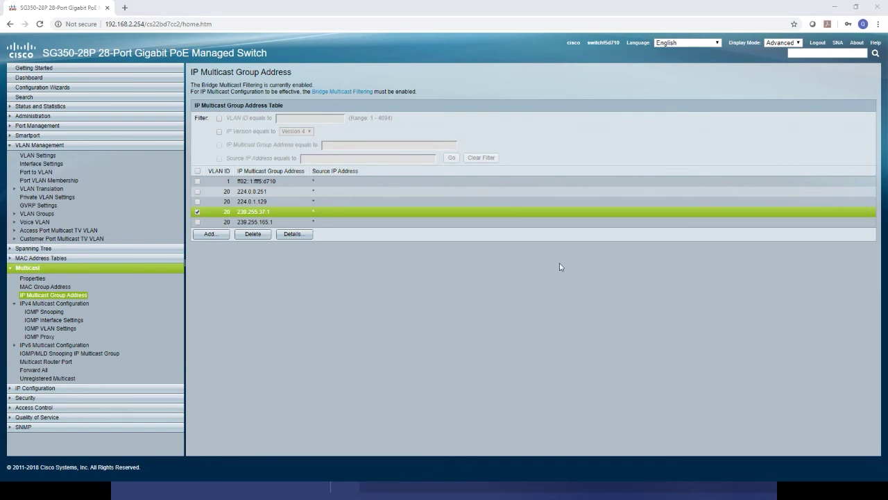
Reconnect to the switch over Telnet and log in with the switch credentials.
{"action": "key", "text": "alt+Tab"}
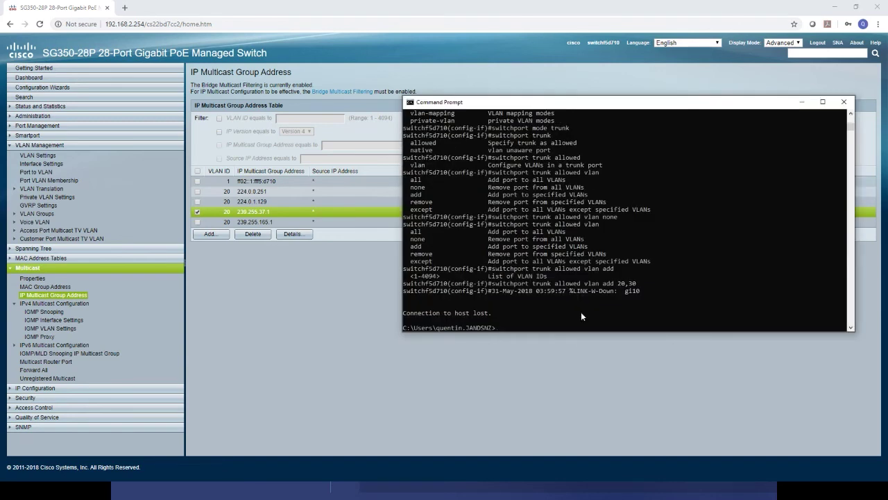
{"action": "key", "text": "Up"}
{"action": "key", "text": "Return"}
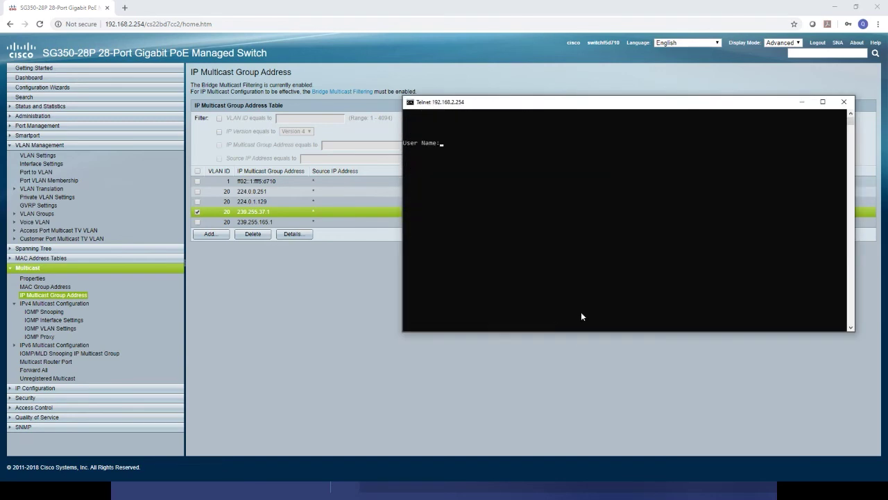
{"action": "type", "text": "cisco"}
{"action": "key", "text": "Return"}
{"action": "type", "text": "cisco"}
{"action": "key", "text": "Return"}
Copy running-config to startup-config, confirming the overwrite with Y.
{"action": "type", "text": "conf"}
{"action": "key", "text": "Return"}
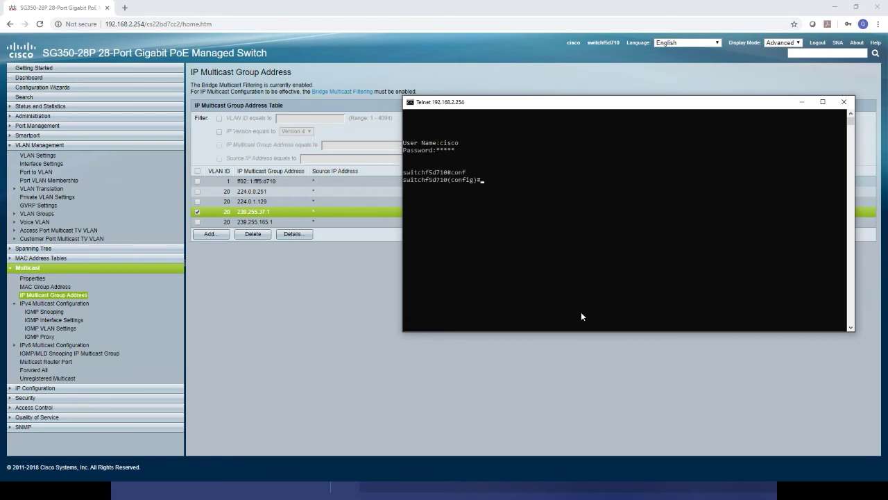
{"action": "type", "text": "copy runn"}
{"action": "key", "text": "BackSpace"}
{"action": "key", "text": "BackSpace"}
{"action": "key", "text": "BackSpace"}
{"action": "key", "text": "BackSpace"}
{"action": "key", "text": "BackSpace"}
{"action": "key", "text": "BackSpace"}
{"action": "key", "text": "BackSpace"}
{"action": "key", "text": "BackSpace"}
{"action": "type", "text": "exit"}
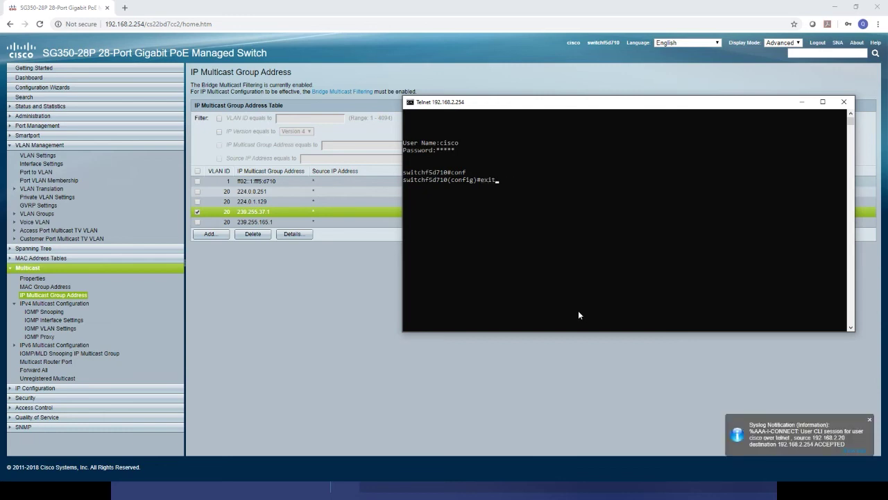
{"action": "key", "text": "Return"}
{"action": "type", "text": "copy running-config startup-config"}
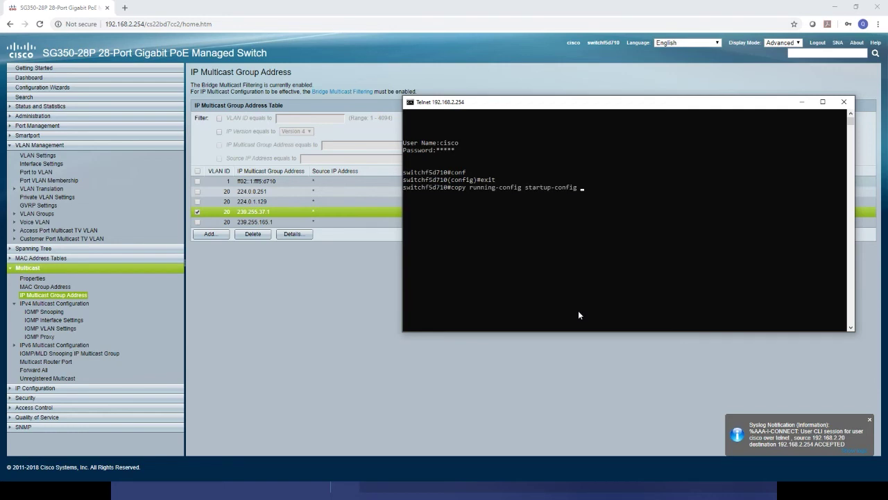
{"action": "type", "text": " ?"}
{"action": "key", "text": "Return"}
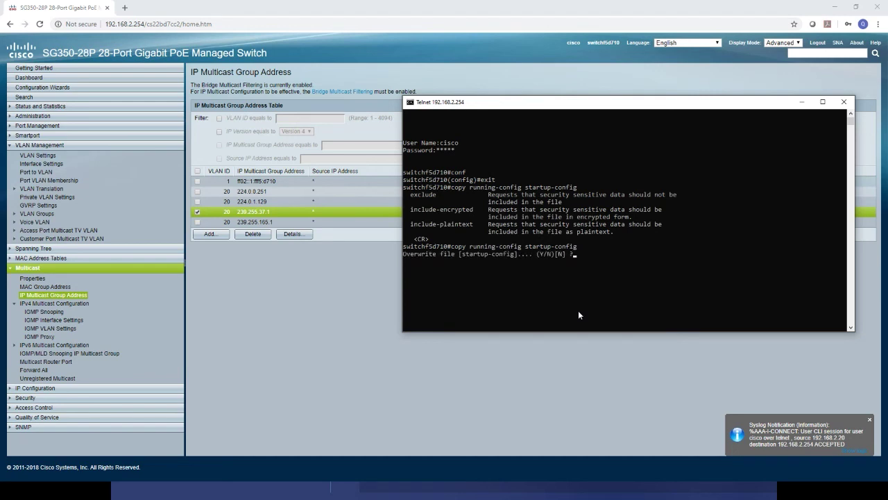
{"action": "type", "text": "Y"}
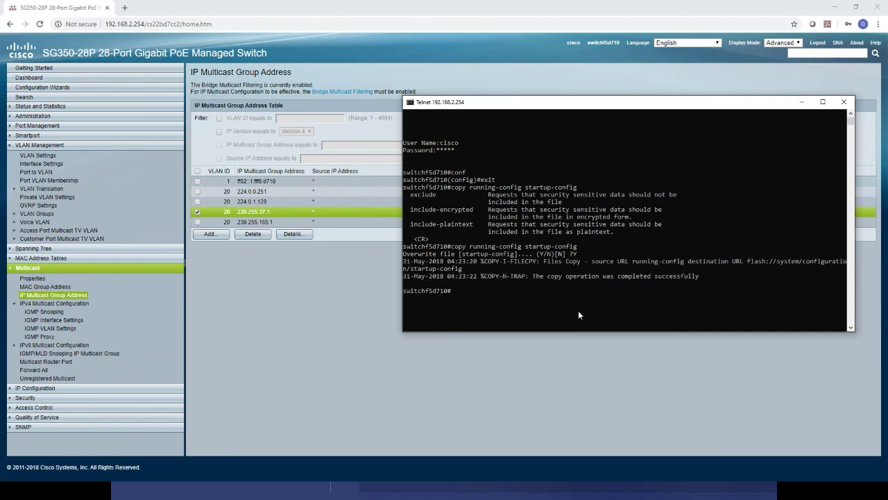
Run show startup-config and page through the whole listing to its end.
{"action": "type", "text": "show start"}
{"action": "key", "text": "Tab"}
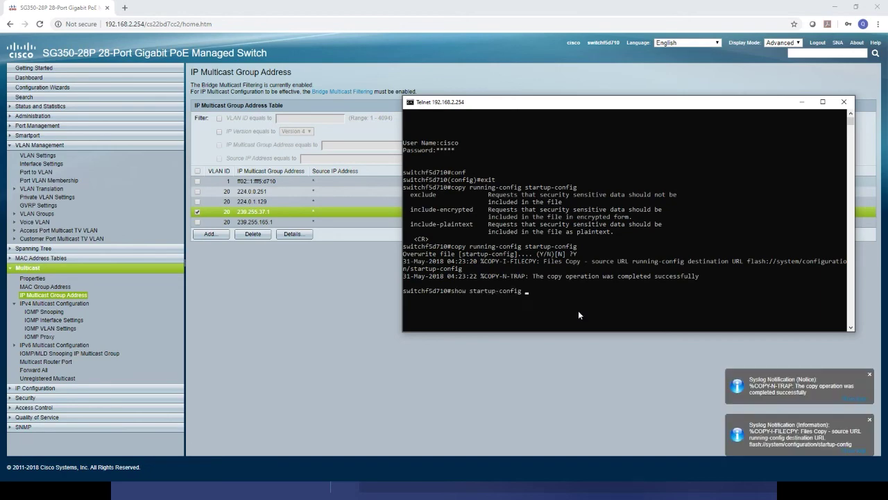
{"action": "key", "text": "Return"}
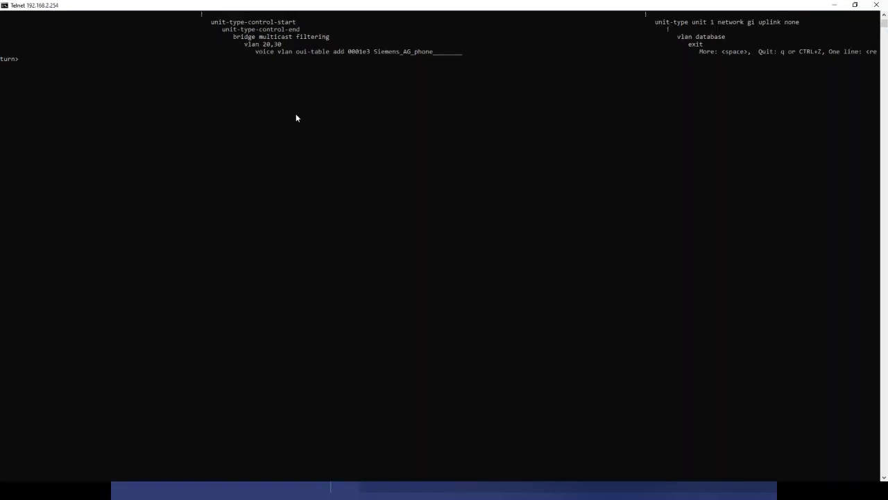
{"action": "left_click_drag", "start_coordinate": [480, 8], "coordinate": [643, 112]}
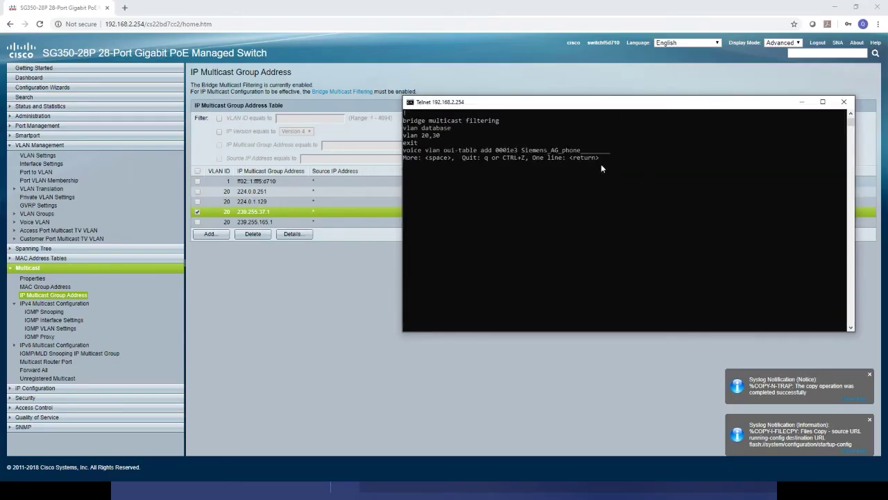
{"action": "key", "text": "space"}
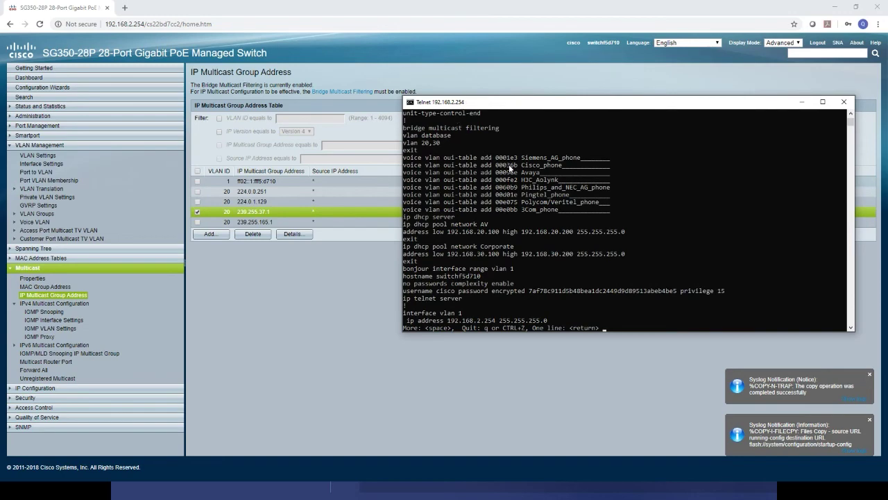
{"action": "key", "text": "Return"}
{"action": "key", "text": "Return"}
{"action": "key", "text": "Return"}
{"action": "key", "text": "Return"}
{"action": "key", "text": "Return"}
{"action": "key", "text": "Return"}
{"action": "key", "text": "Return"}
{"action": "key", "text": "Return"}
{"action": "key", "text": "Return"}
{"action": "key", "text": "Return"}
{"action": "key", "text": "Return"}
{"action": "key", "text": "Return"}
{"action": "key", "text": "Return"}
{"action": "key", "text": "Return"}
{"action": "key", "text": "Return"}
{"action": "key", "text": "Return"}
{"action": "key", "text": "Return"}
{"action": "key", "text": "Return"}
{"action": "key", "text": "Return"}
{"action": "key", "text": "Return"}
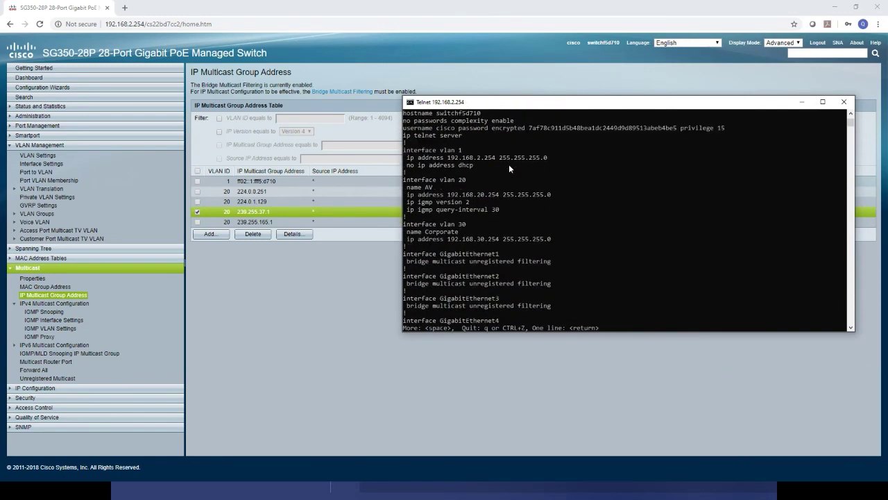
{"action": "key", "text": "Return"}
{"action": "key", "text": "Return"}
{"action": "key", "text": "Return"}
{"action": "key", "text": "Return"}
{"action": "key", "text": "Return"}
{"action": "key", "text": "Return"}
{"action": "key", "text": "Return"}
{"action": "key", "text": "Return"}
{"action": "key", "text": "Return"}
{"action": "key", "text": "Return"}
{"action": "key", "text": "Return"}
{"action": "key", "text": "Return"}
{"action": "key", "text": "Return"}
{"action": "key", "text": "Return"}
{"action": "key", "text": "Return"}
{"action": "key", "text": "Return"}
{"action": "key", "text": "Return"}
{"action": "key", "text": "Return"}
{"action": "key", "text": "Return"}
{"action": "key", "text": "Return"}
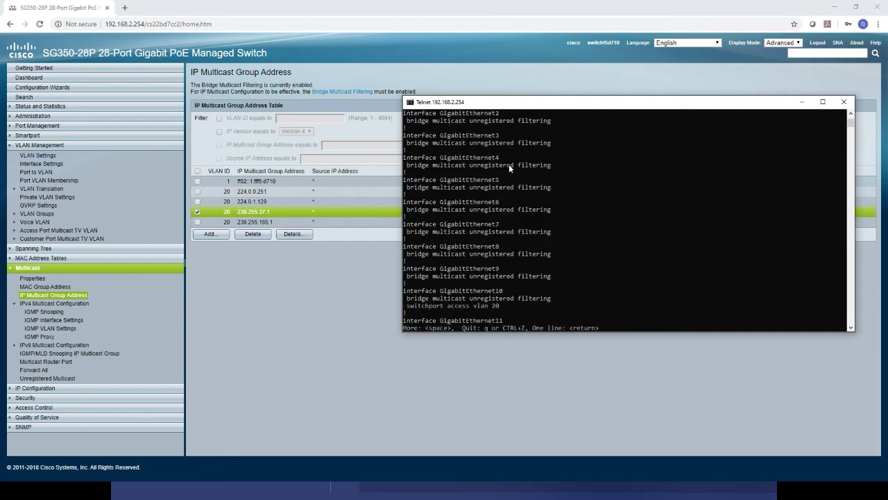
{"action": "key", "text": "Return"}
{"action": "key", "text": "Return"}
{"action": "key", "text": "Return"}
{"action": "key", "text": "Return"}
{"action": "key", "text": "Return"}
{"action": "key", "text": "Return"}
{"action": "key", "text": "Return"}
{"action": "key", "text": "Return"}
{"action": "key", "text": "Return"}
{"action": "key", "text": "Return"}
{"action": "key", "text": "Return"}
{"action": "key", "text": "Return"}
{"action": "key", "text": "Return"}
{"action": "key", "text": "Return"}
{"action": "key", "text": "Return"}
{"action": "key", "text": "Return"}
{"action": "key", "text": "Return"}
{"action": "key", "text": "Return"}
{"action": "key", "text": "Return"}
{"action": "key", "text": "Return"}
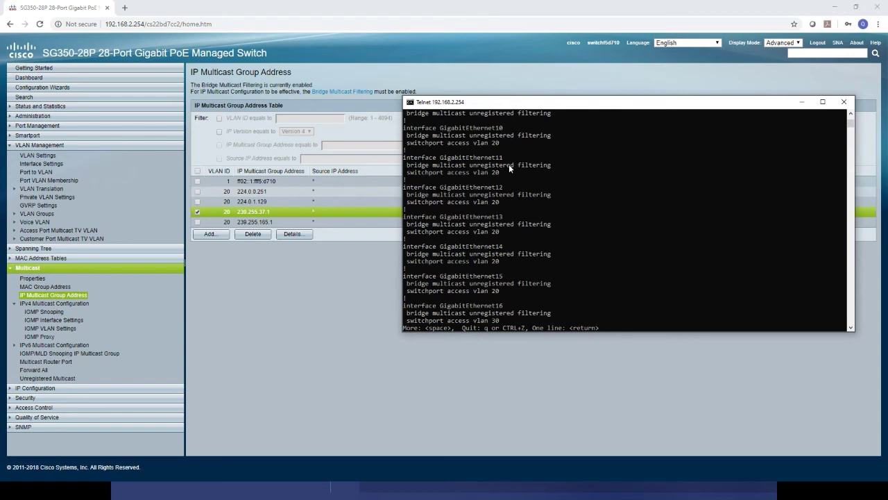
{"action": "key", "text": "Return"}
{"action": "key", "text": "Return"}
{"action": "key", "text": "Return"}
{"action": "key", "text": "Return"}
{"action": "key", "text": "Return"}
{"action": "key", "text": "Return"}
{"action": "key", "text": "Return"}
{"action": "key", "text": "Return"}
{"action": "key", "text": "Return"}
{"action": "key", "text": "Return"}
{"action": "key", "text": "Return"}
{"action": "key", "text": "Return"}
{"action": "key", "text": "Return"}
{"action": "key", "text": "Return"}
{"action": "key", "text": "Return"}
{"action": "key", "text": "Return"}
{"action": "key", "text": "Return"}
{"action": "key", "text": "Return"}
{"action": "key", "text": "Return"}
{"action": "key", "text": "Return"}
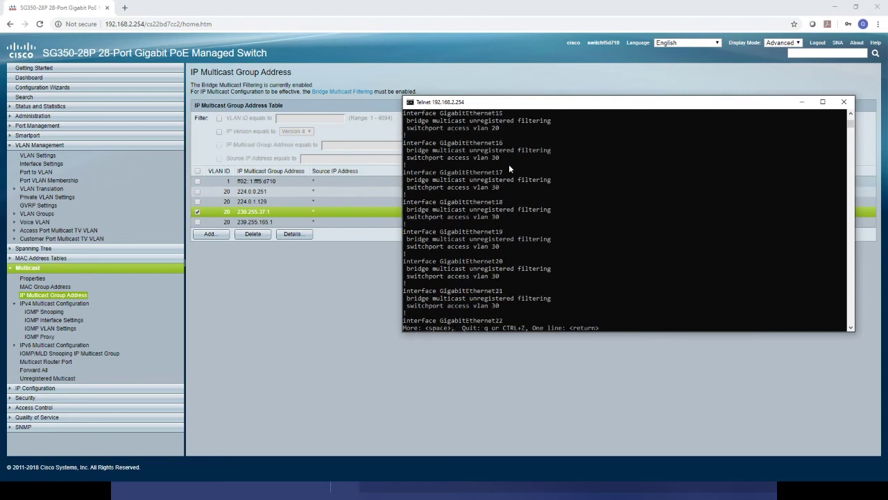
{"action": "key", "text": "Return"}
{"action": "key", "text": "Return"}
{"action": "key", "text": "Return"}
{"action": "key", "text": "Return"}
{"action": "key", "text": "Return"}
{"action": "key", "text": "Return"}
{"action": "key", "text": "Return"}
{"action": "key", "text": "Return"}
{"action": "key", "text": "Return"}
{"action": "key", "text": "Return"}
{"action": "key", "text": "Return"}
{"action": "key", "text": "Return"}
{"action": "key", "text": "Return"}
{"action": "key", "text": "Return"}
{"action": "key", "text": "Return"}
{"action": "key", "text": "Return"}
{"action": "key", "text": "Return"}
{"action": "key", "text": "Return"}
{"action": "key", "text": "Return"}
{"action": "key", "text": "Return"}
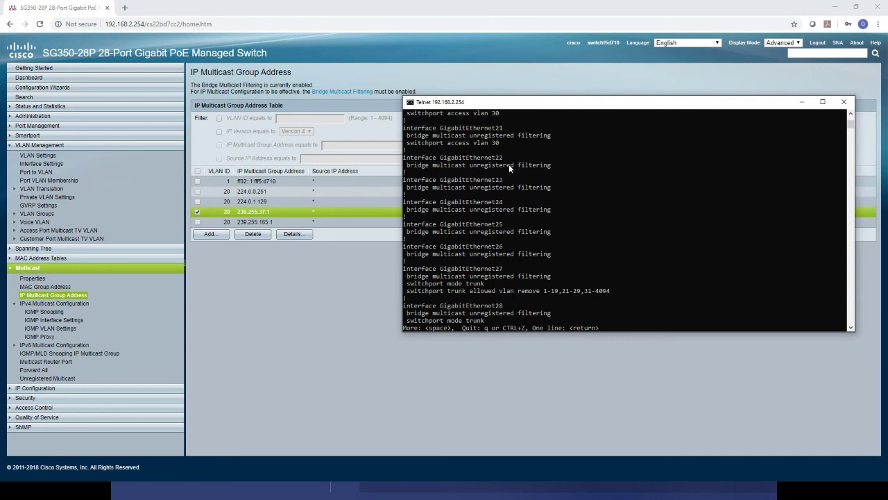
{"action": "key", "text": "Return"}
{"action": "key", "text": "Return"}
{"action": "key", "text": "Return"}
{"action": "key", "text": "Return"}
{"action": "key", "text": "Return"}
{"action": "key", "text": "Return"}
{"action": "key", "text": "Return"}
{"action": "key", "text": "Return"}
{"action": "key", "text": "Return"}
{"action": "key", "text": "Return"}
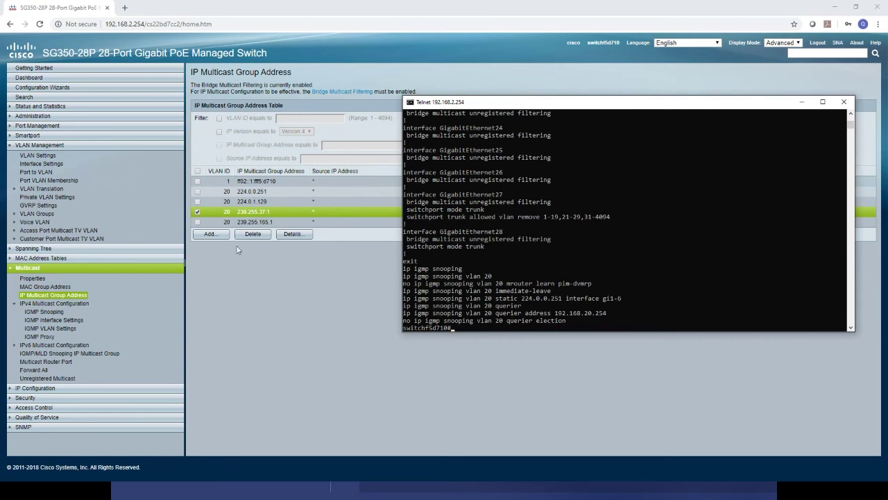
Back up the Startup Configuration via HTTP/HTTPS in File Operations and open startup-config.txt.
{"action": "left_click", "coordinate": [270, 324]}
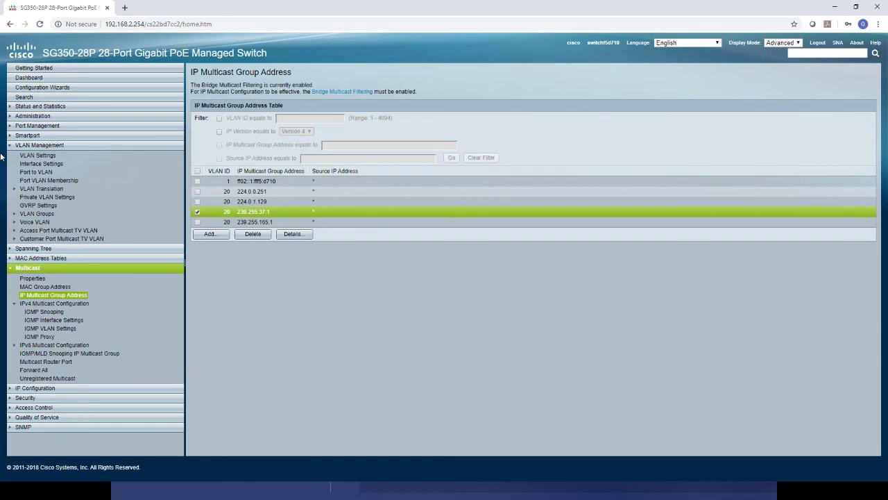
{"action": "left_click", "coordinate": [35, 117]}
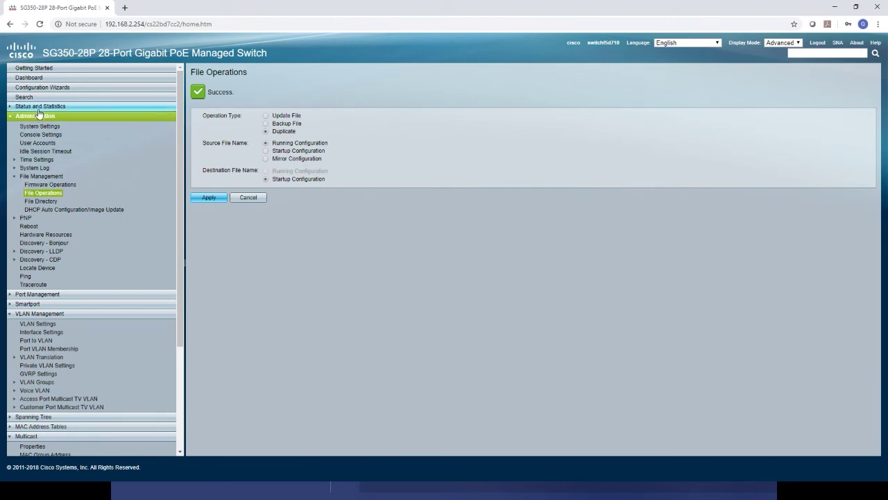
{"action": "left_click", "coordinate": [43, 193]}
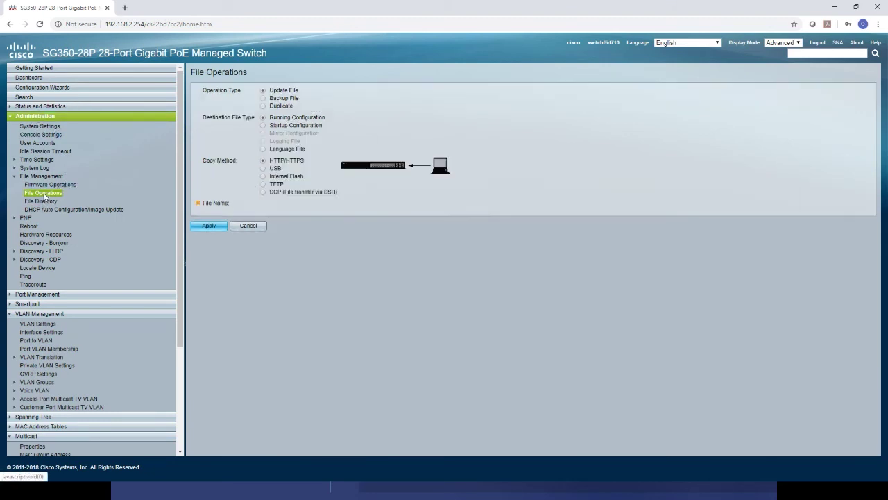
{"action": "left_click", "coordinate": [281, 98]}
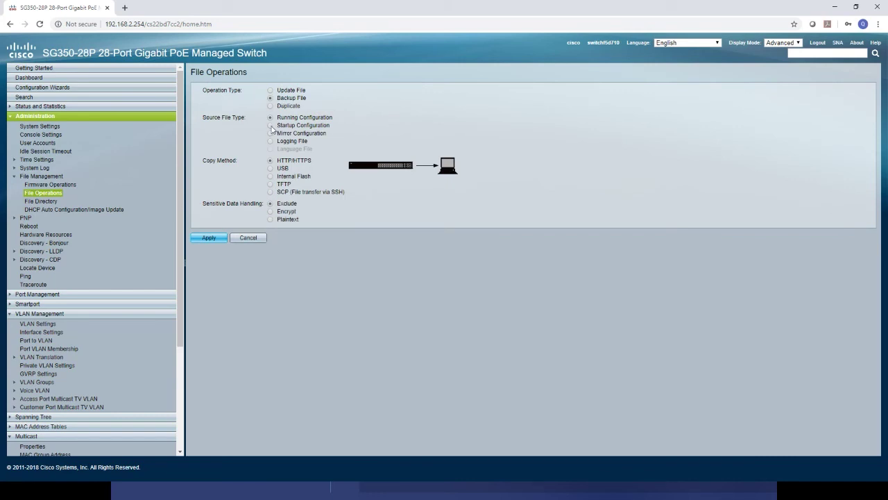
{"action": "left_click", "coordinate": [271, 125]}
{"action": "left_click", "coordinate": [210, 238]}
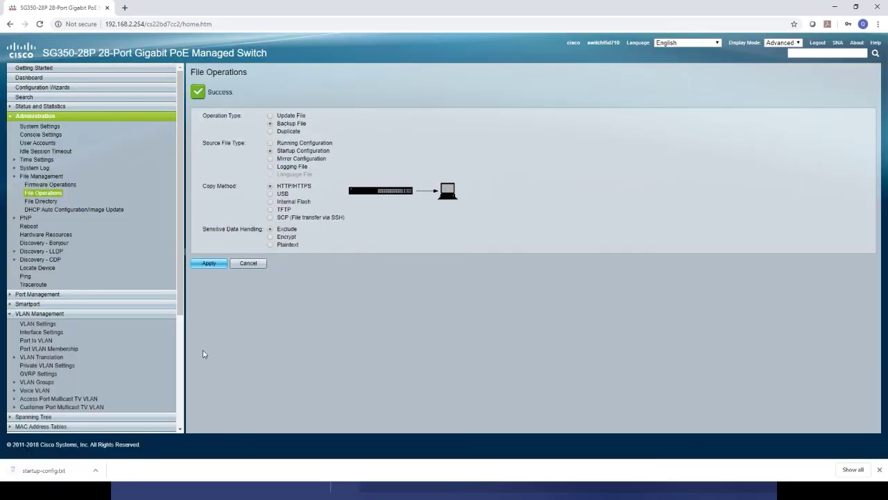
{"action": "left_click", "coordinate": [41, 472]}
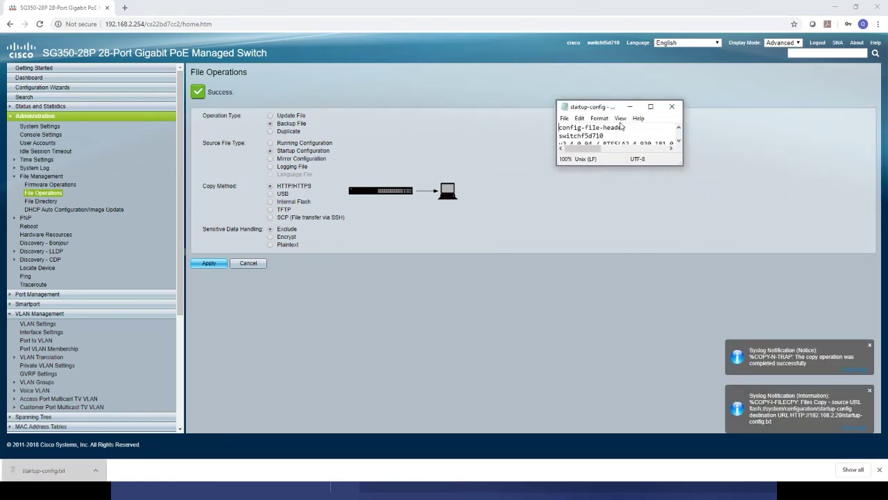
Maximize startup-config.txt in Notepad and scroll through the GigabitEthernet interface entries.
{"action": "mouse_move", "coordinate": [620, 111]}
{"action": "left_mouse_down"}
{"action": "mouse_move", "coordinate": [682, 144]}
{"action": "mouse_move", "coordinate": [621, 116]}
{"action": "left_mouse_up"}
{"action": "double_click", "coordinate": [605, 115]}
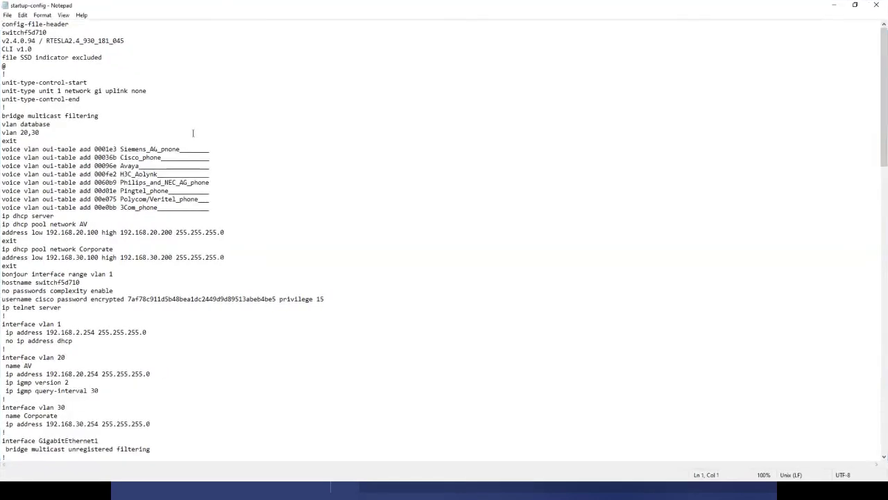
{"action": "scroll", "coordinate": [197, 135], "scroll_direction": "down", "scroll_amount": 11}
{"action": "scroll", "coordinate": [202, 134], "scroll_direction": "down", "scroll_amount": 9}
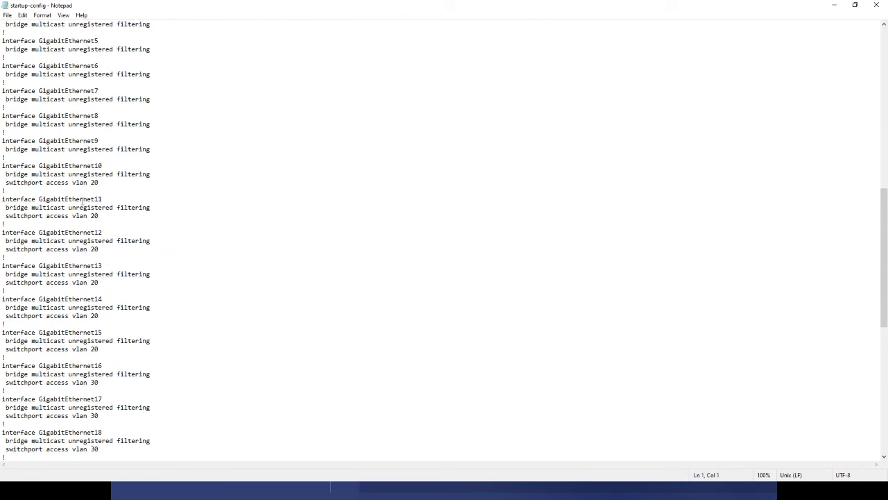
{"action": "scroll", "coordinate": [83, 201], "scroll_direction": "down", "scroll_amount": 4}
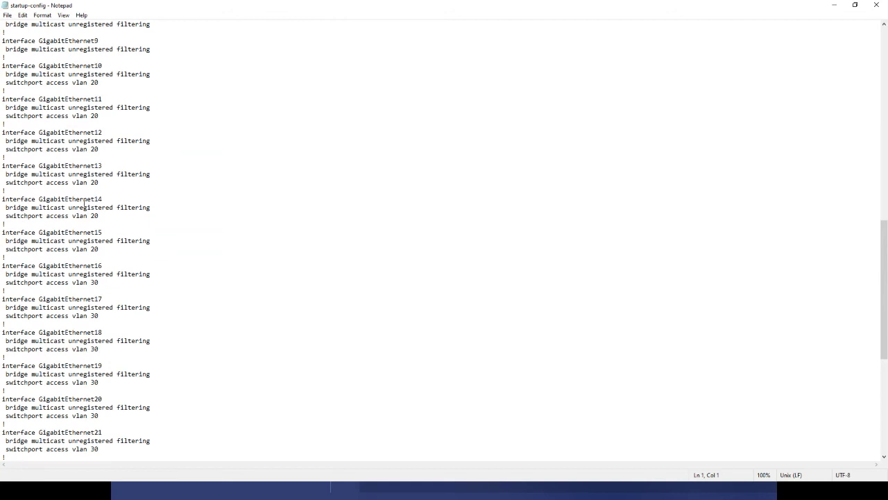
{"action": "scroll", "coordinate": [82, 202], "scroll_direction": "down", "scroll_amount": 2}
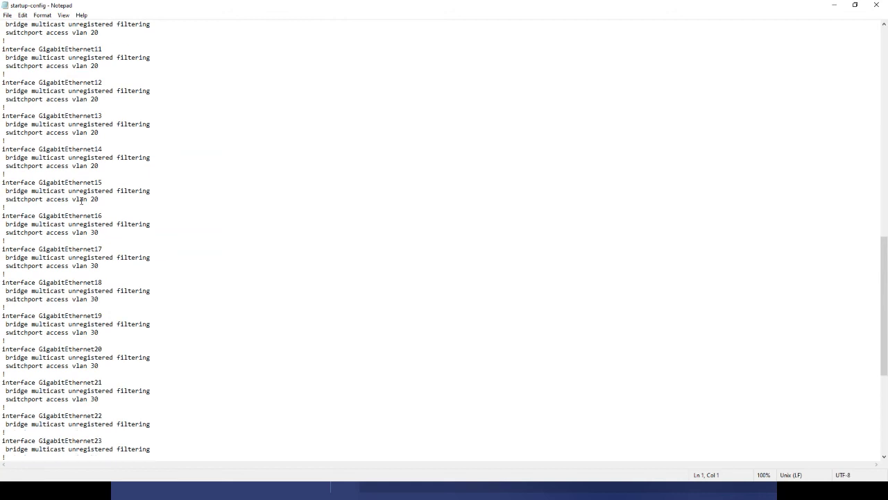
Close Notepad, minimise the browser and return to the Overview slide.
{"action": "left_click", "coordinate": [876, 5]}
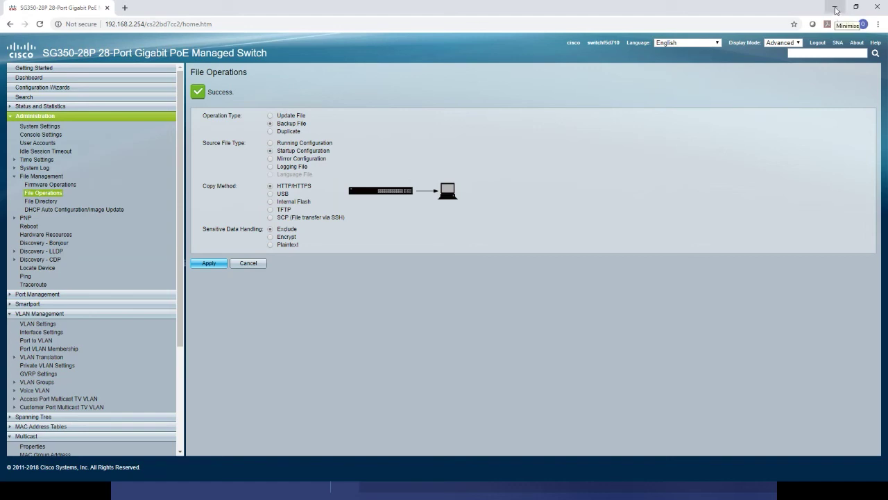
{"action": "left_click", "coordinate": [836, 9]}
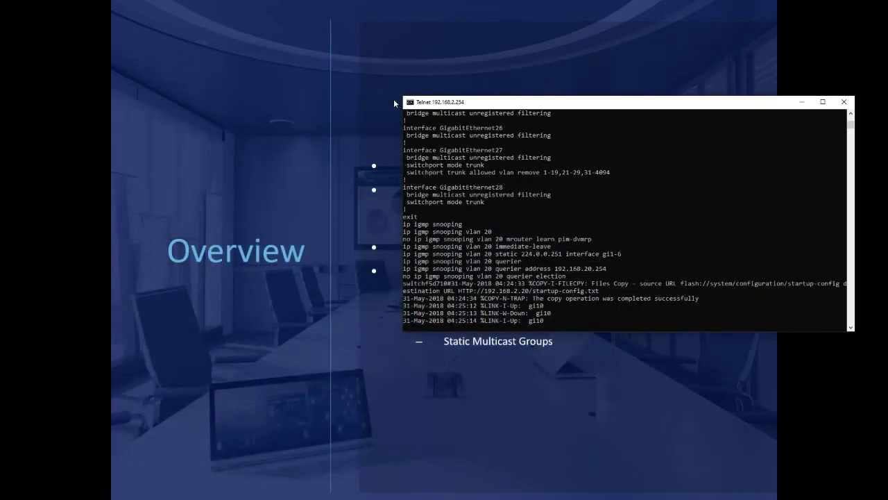
{"action": "left_click", "coordinate": [381, 80]}
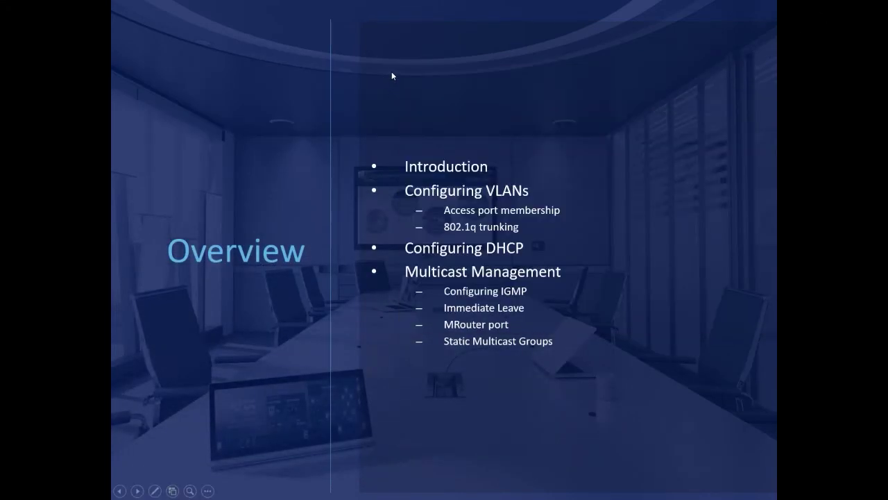